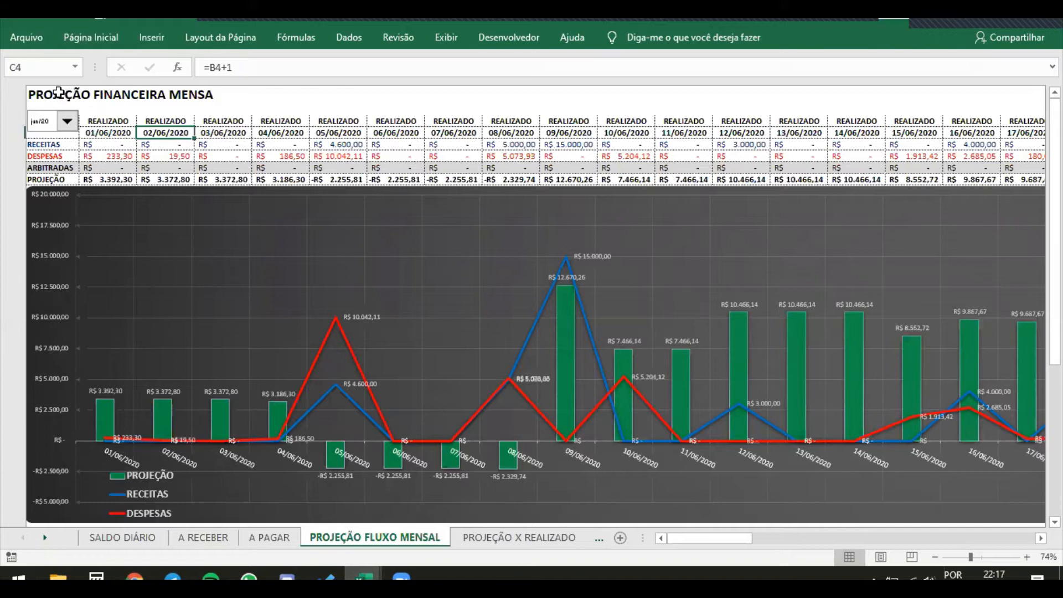
Examine the month selector, the June 2020 receipts, expenses and projection rows, and the chart and overdue table beneath them
{"action": "right_click", "coordinate": [51, 122]}
{"action": "key", "text": "Escape"}
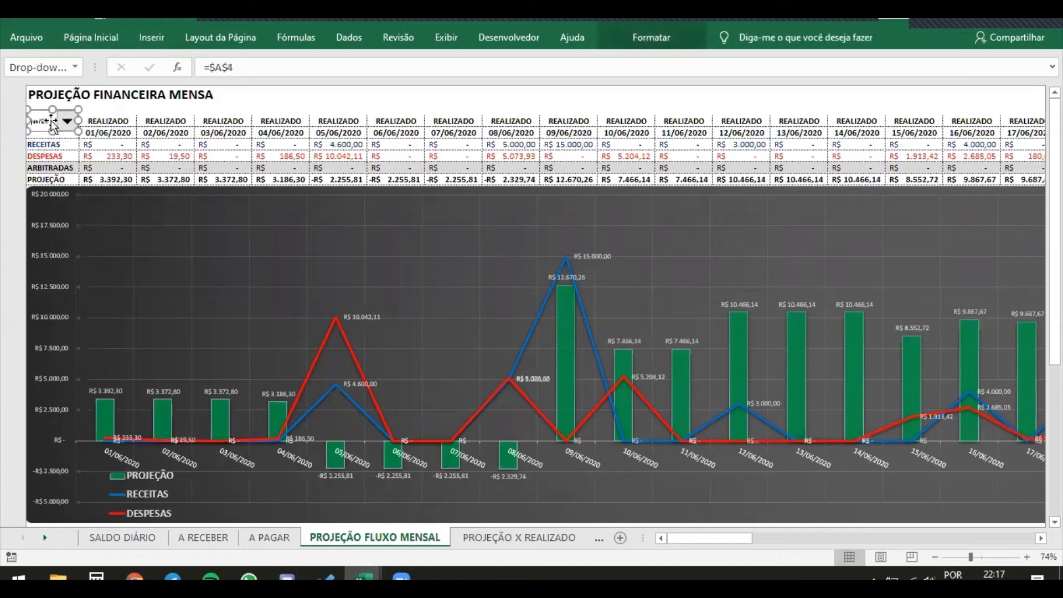
{"action": "left_click", "coordinate": [108, 110]}
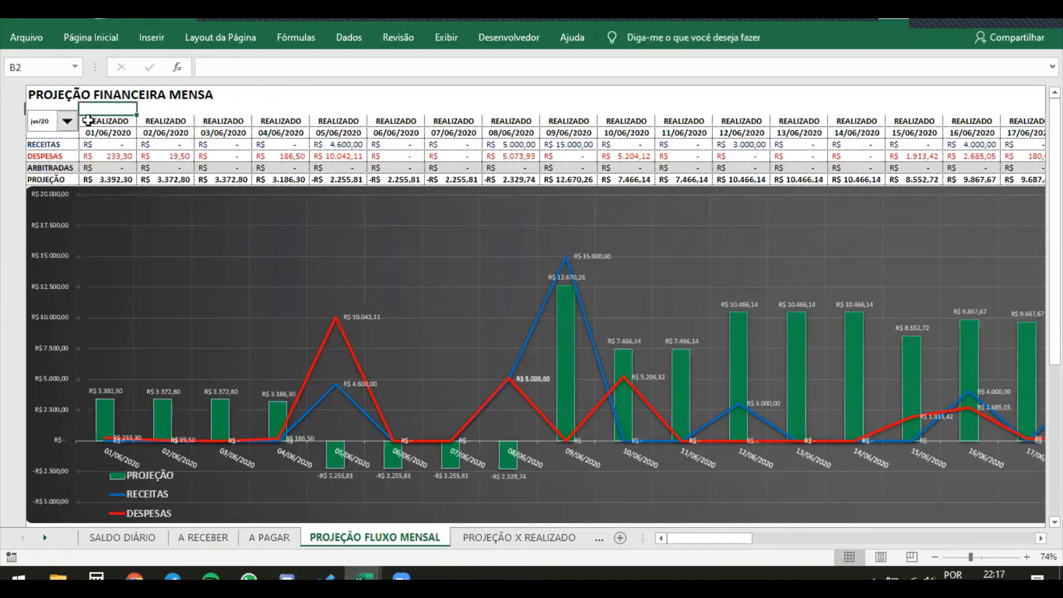
{"action": "left_click", "coordinate": [67, 123]}
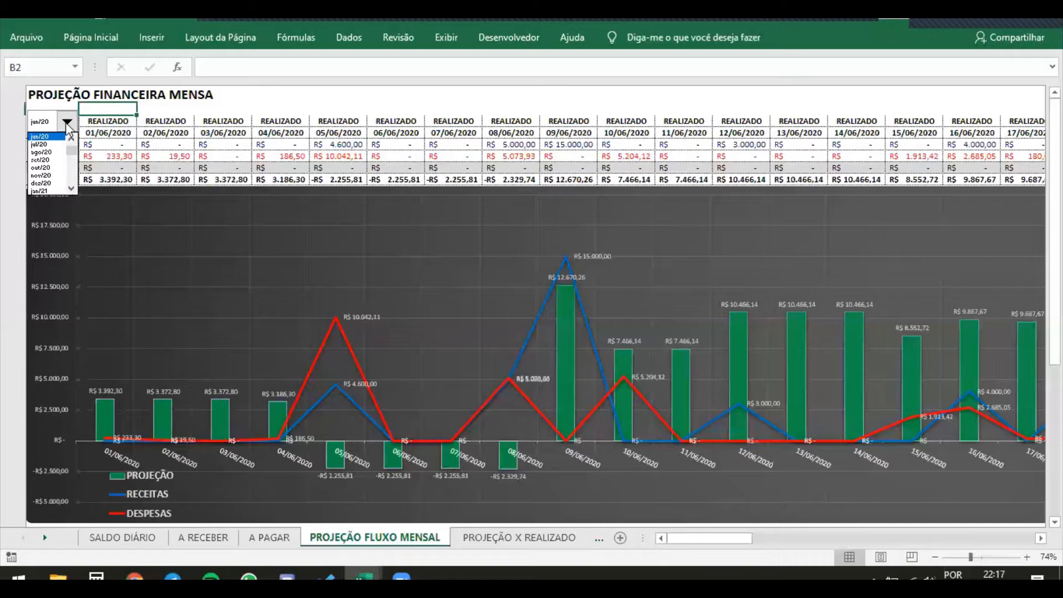
{"action": "left_click", "coordinate": [191, 139]}
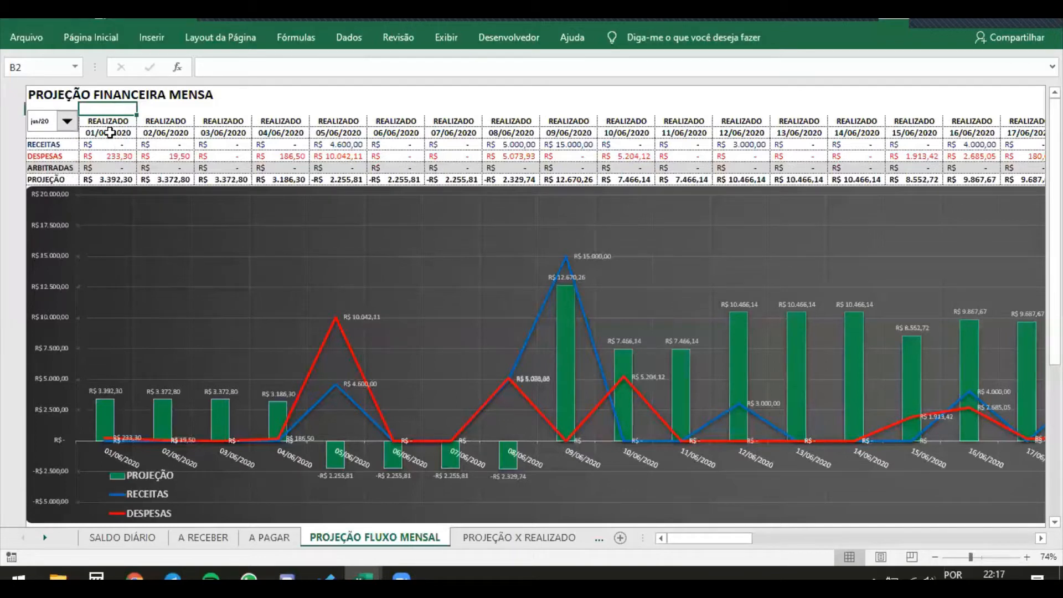
{"action": "left_click_drag", "start_coordinate": [118, 176], "coordinate": [609, 145]}
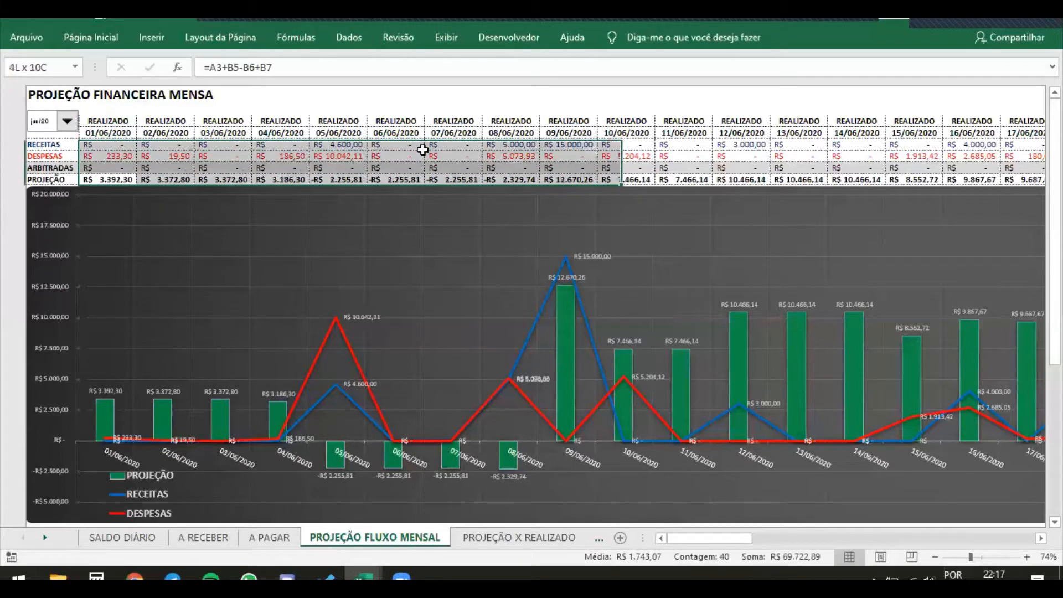
{"action": "left_click", "coordinate": [67, 123]}
{"action": "left_click", "coordinate": [387, 148]}
{"action": "scroll", "coordinate": [243, 166], "scroll_direction": "down", "scroll_amount": 1}
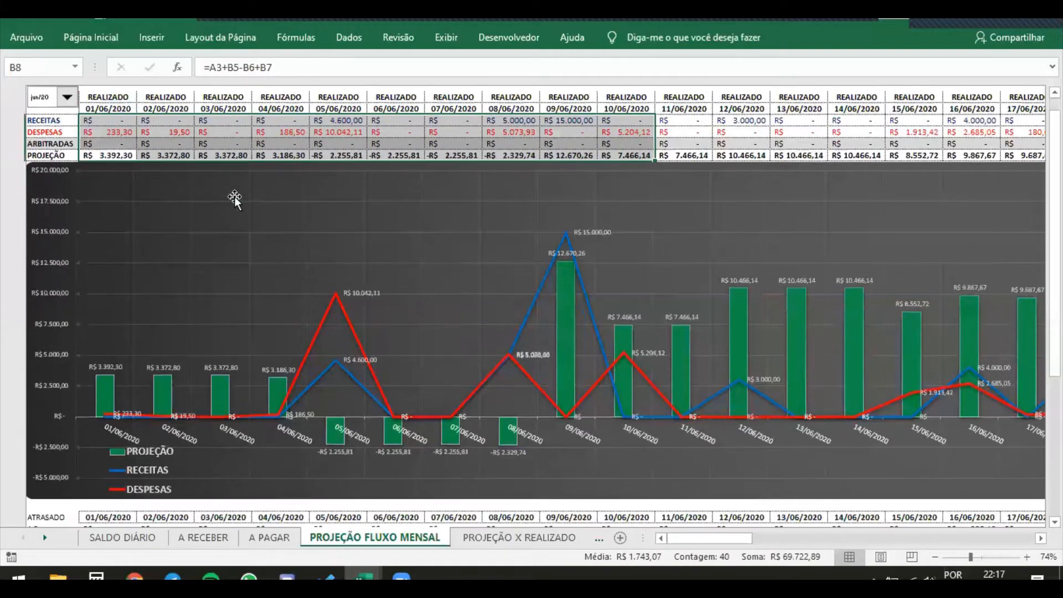
{"action": "scroll", "coordinate": [94, 427], "scroll_direction": "down", "scroll_amount": 3}
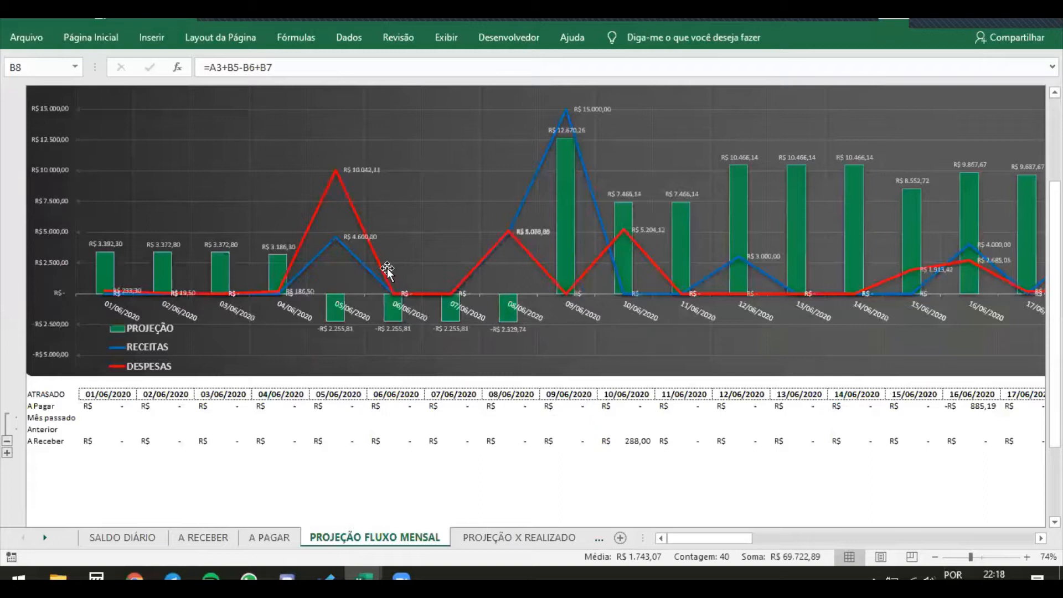
{"action": "scroll", "coordinate": [123, 192], "scroll_direction": "up", "scroll_amount": 3}
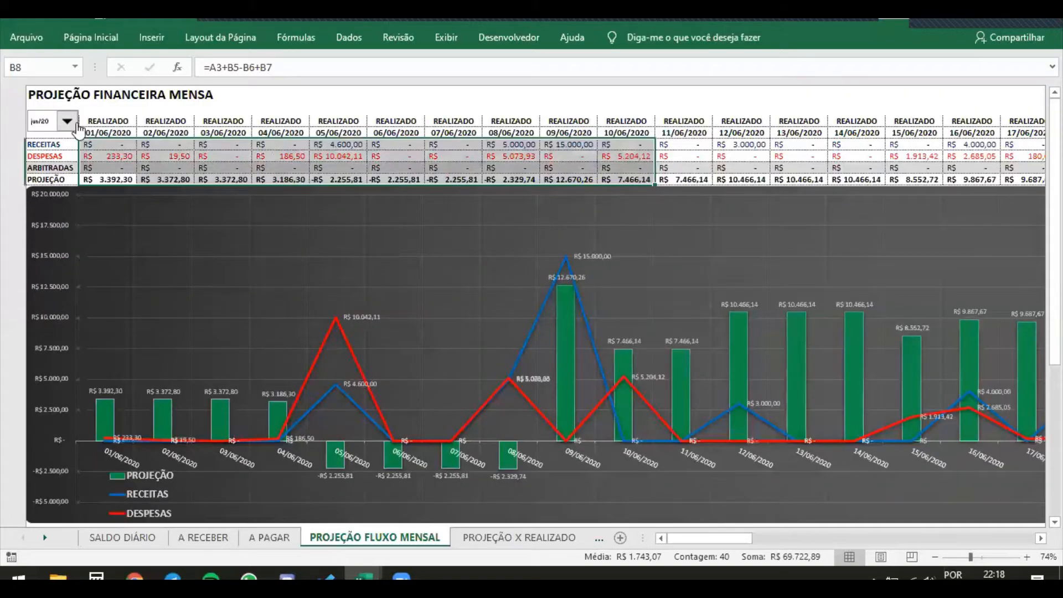
Switch the projection's month to jul/20 and select the 02/07/2020 DESPESAS cell
{"action": "left_click", "coordinate": [76, 125]}
{"action": "left_click", "coordinate": [47, 144]}
{"action": "left_click", "coordinate": [105, 143]}
{"action": "left_click", "coordinate": [165, 156]}
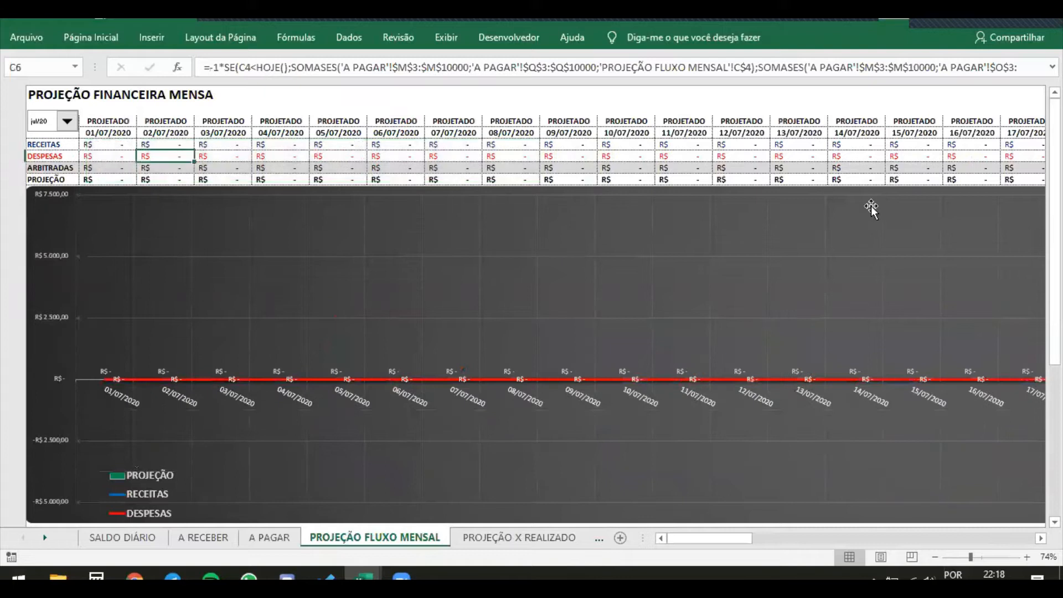
Set the projection's month back to jun/20 and select the 06/06/2020 RECEITAS cell
{"action": "left_click", "coordinate": [67, 122]}
{"action": "left_click", "coordinate": [70, 139]}
{"action": "left_click", "coordinate": [56, 143]}
{"action": "left_click", "coordinate": [63, 123]}
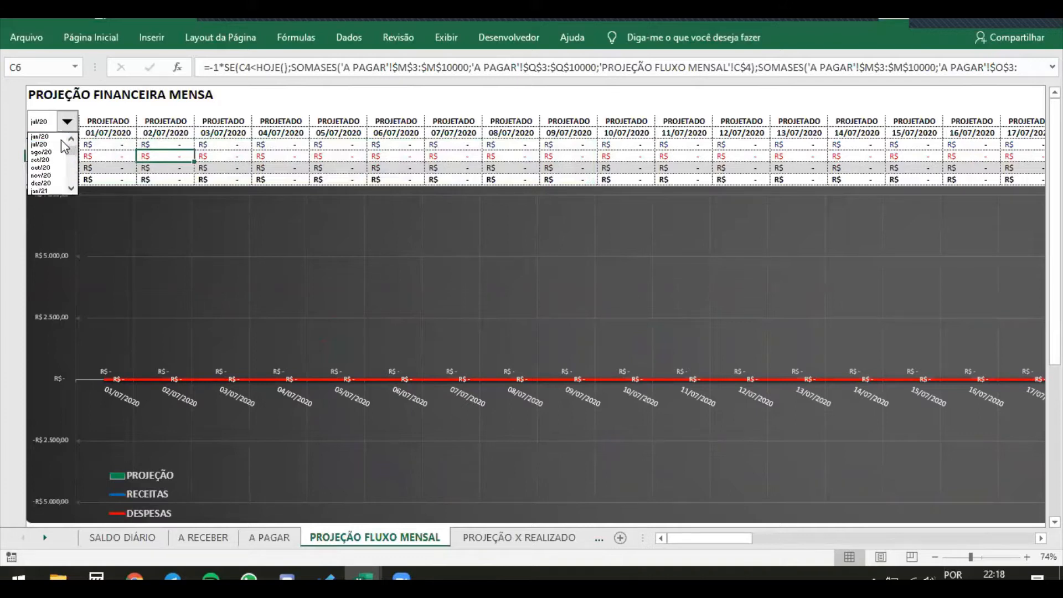
{"action": "left_click", "coordinate": [65, 142]}
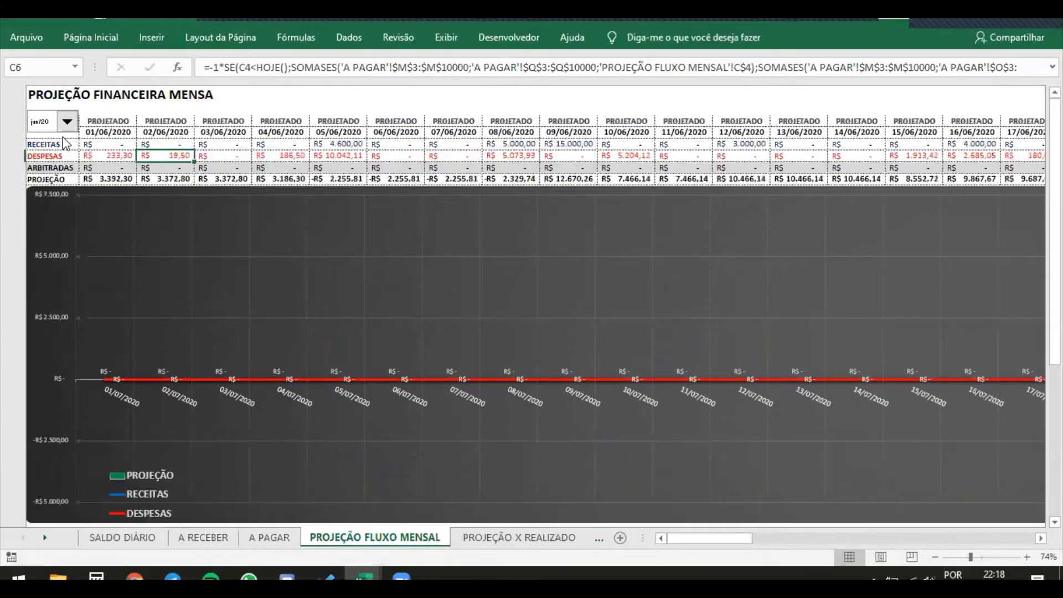
{"action": "left_click", "coordinate": [416, 145]}
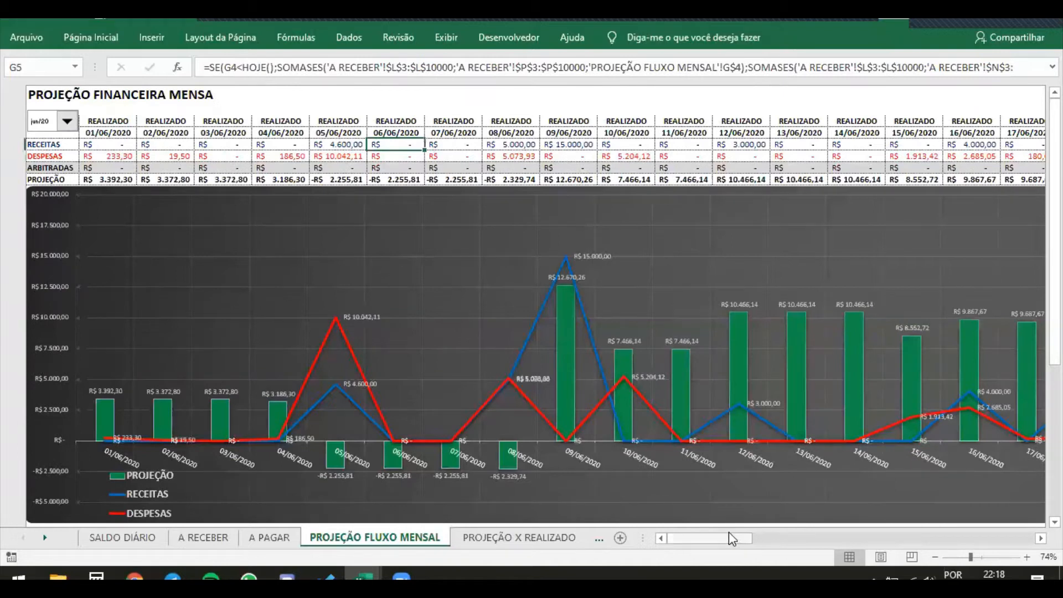
Examine the daily June columns and how the month selector's choice in A4 feeds the first-date lookup in B4, keeping jun/20
{"action": "left_click_drag", "start_coordinate": [728, 540], "coordinate": [788, 533]}
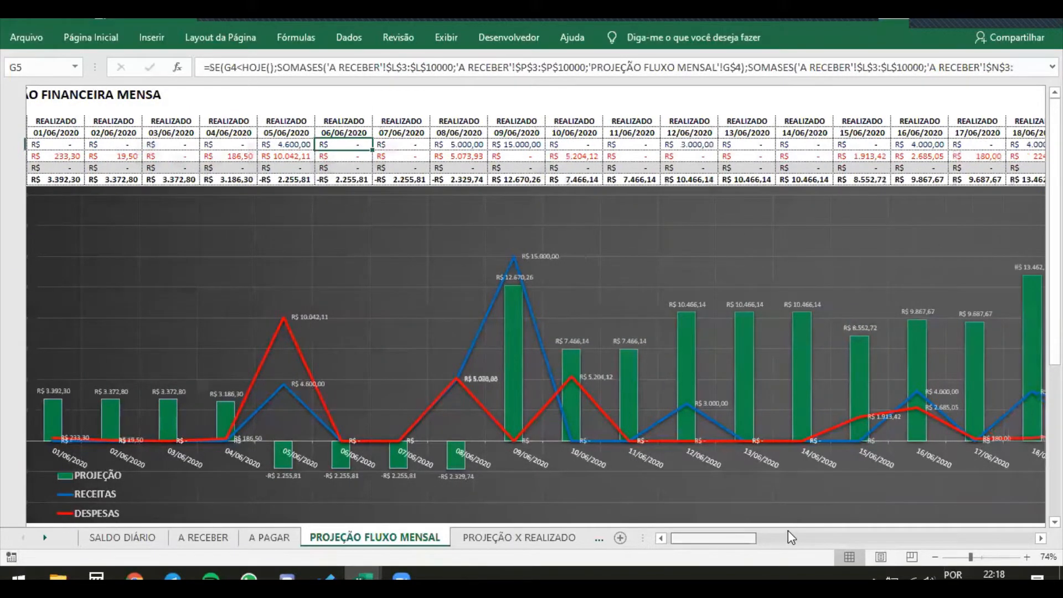
{"action": "left_click_drag", "start_coordinate": [775, 531], "coordinate": [737, 512]}
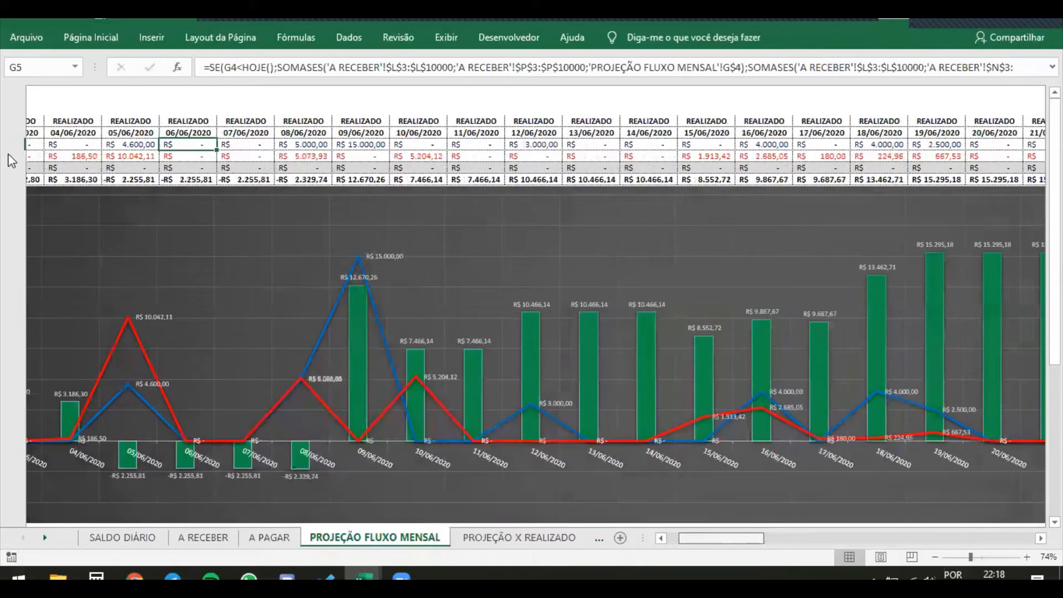
{"action": "left_click", "coordinate": [104, 136]}
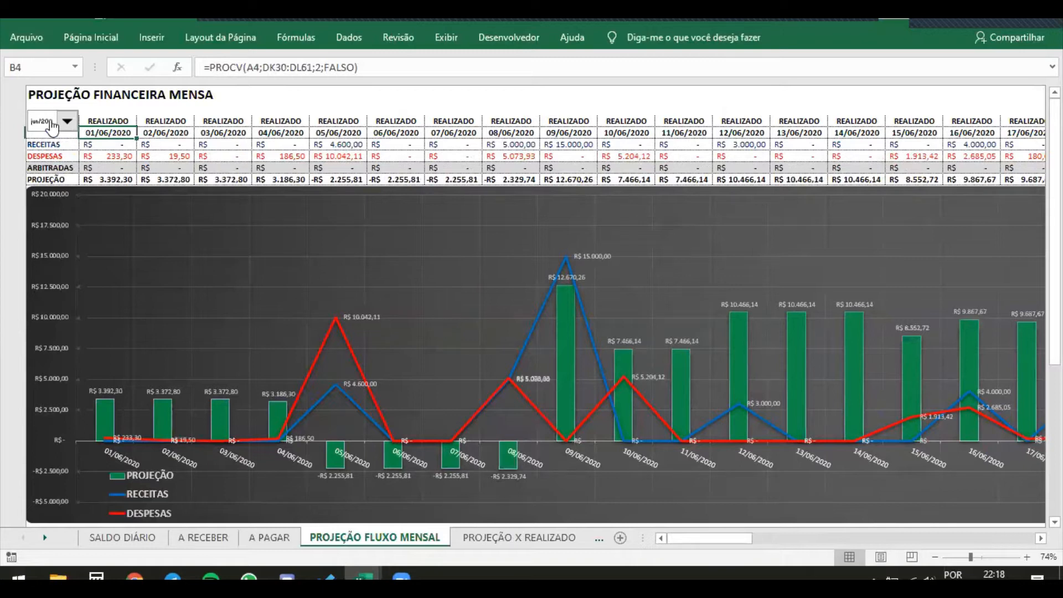
{"action": "left_click", "coordinate": [67, 121]}
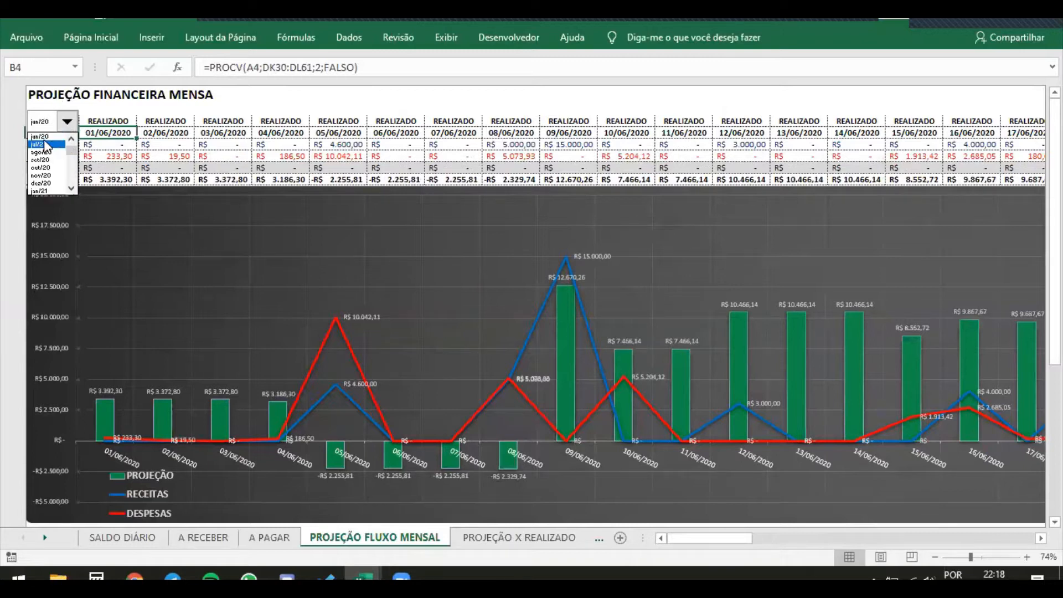
{"action": "left_click", "coordinate": [70, 137]}
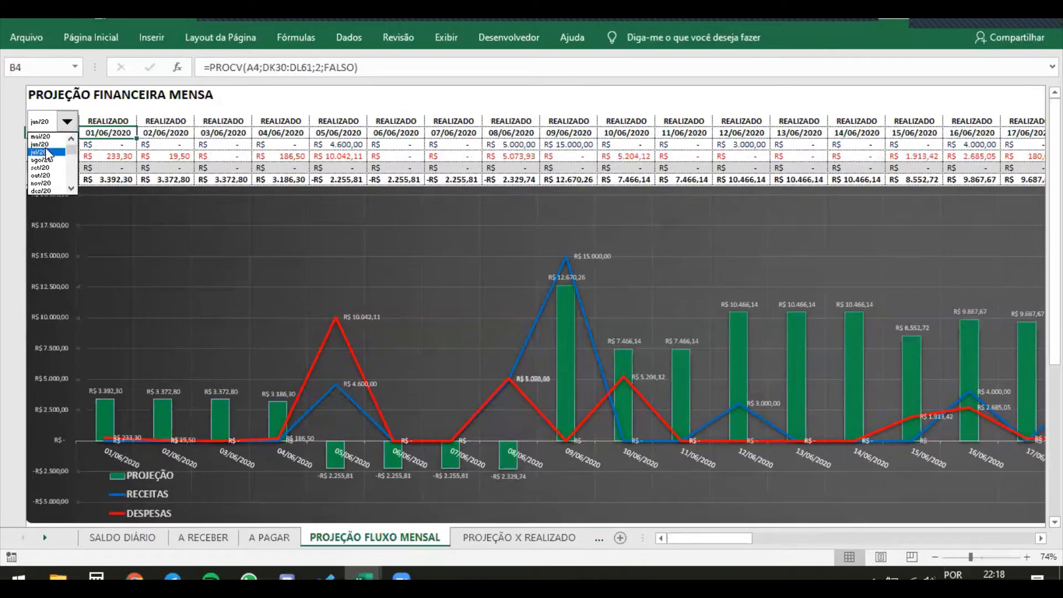
{"action": "left_click", "coordinate": [104, 135]}
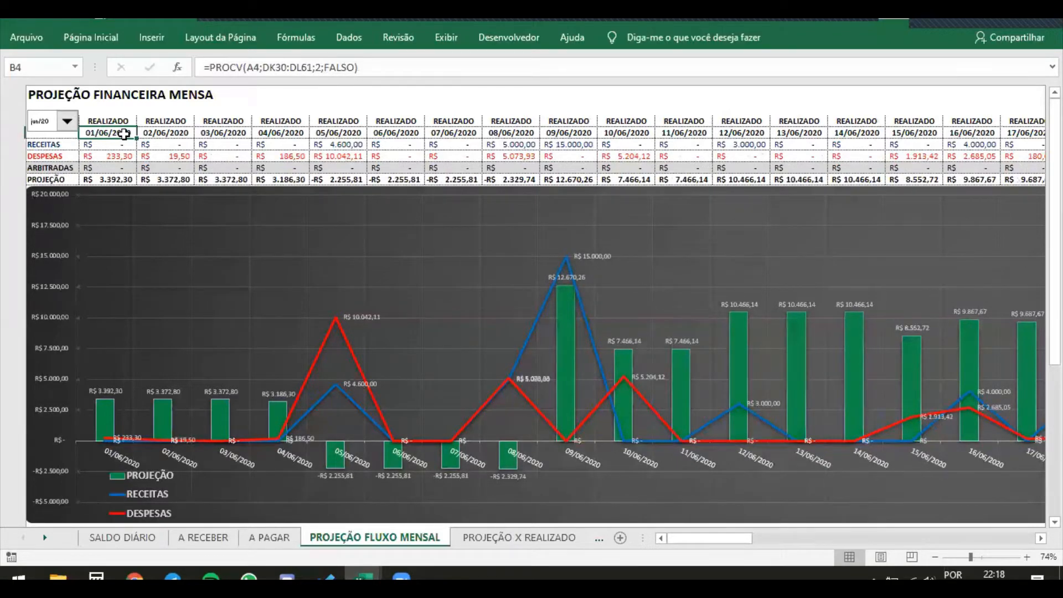
{"action": "key", "text": "Left"}
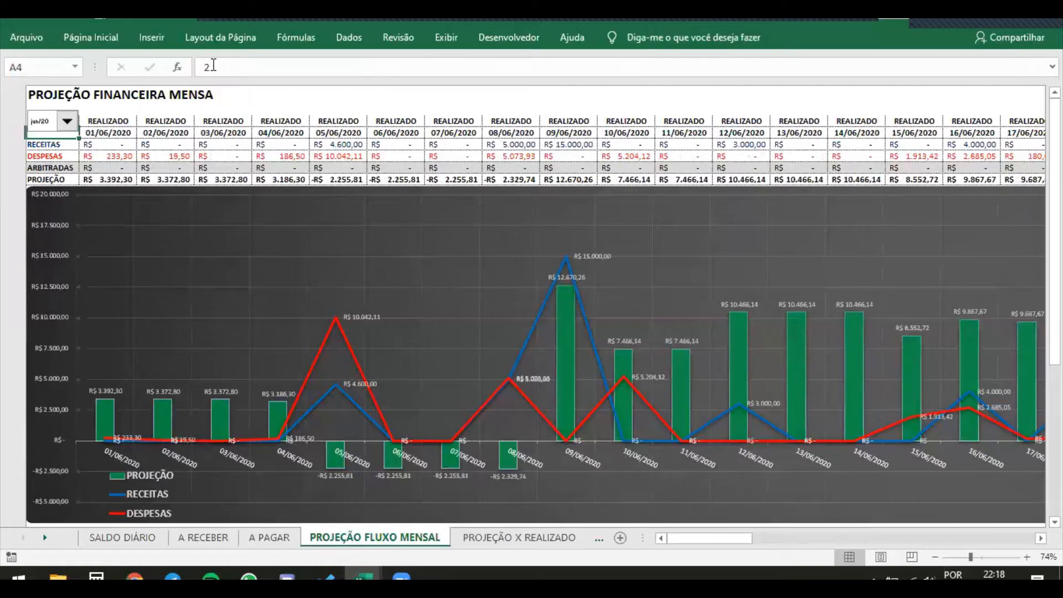
{"action": "left_click", "coordinate": [67, 122]}
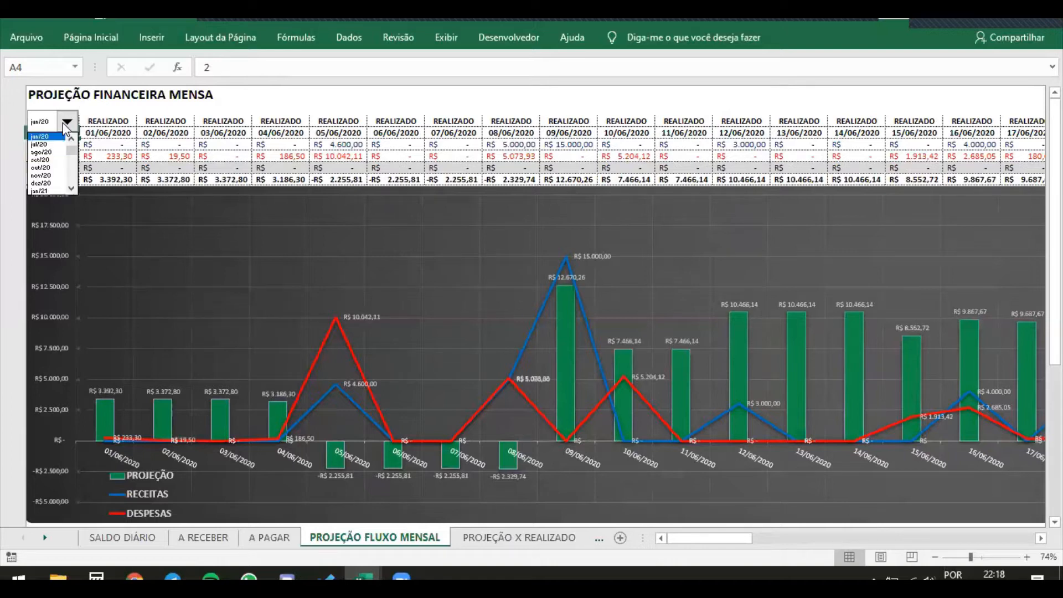
{"action": "left_click", "coordinate": [70, 139]}
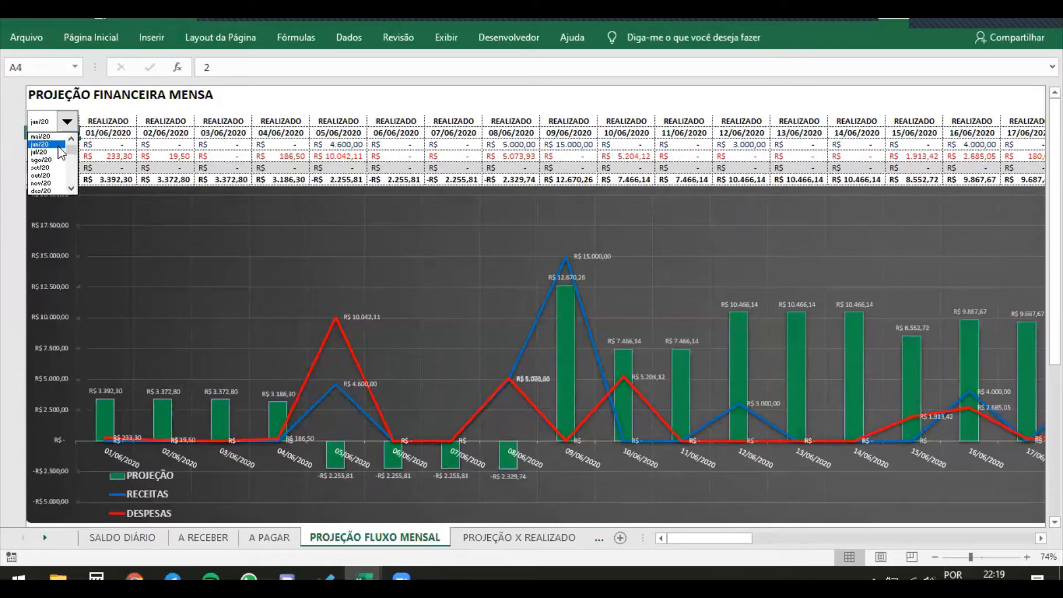
{"action": "left_click", "coordinate": [47, 145]}
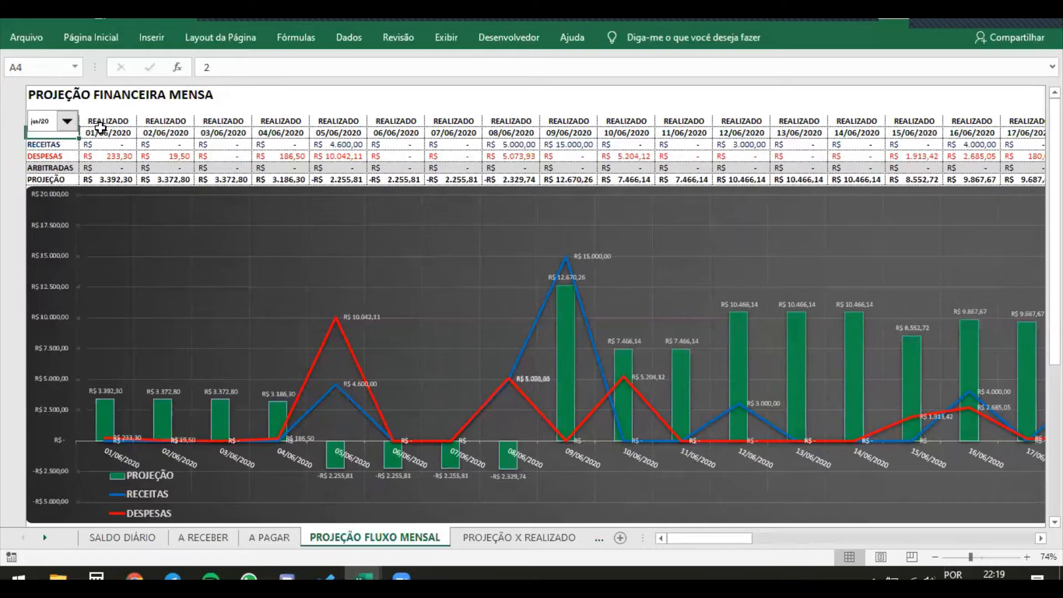
Trace the lookup formula in A3 to its source, the 31/05/2020 balances on the SALDO DIÁRIO sheet
{"action": "key", "text": "Up"}
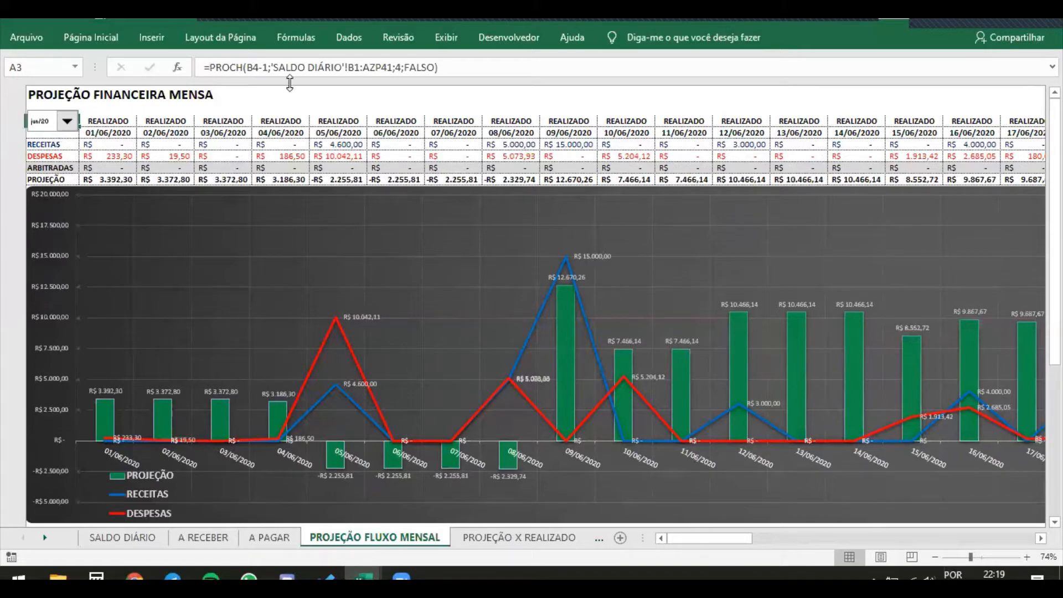
{"action": "left_click", "coordinate": [104, 536]}
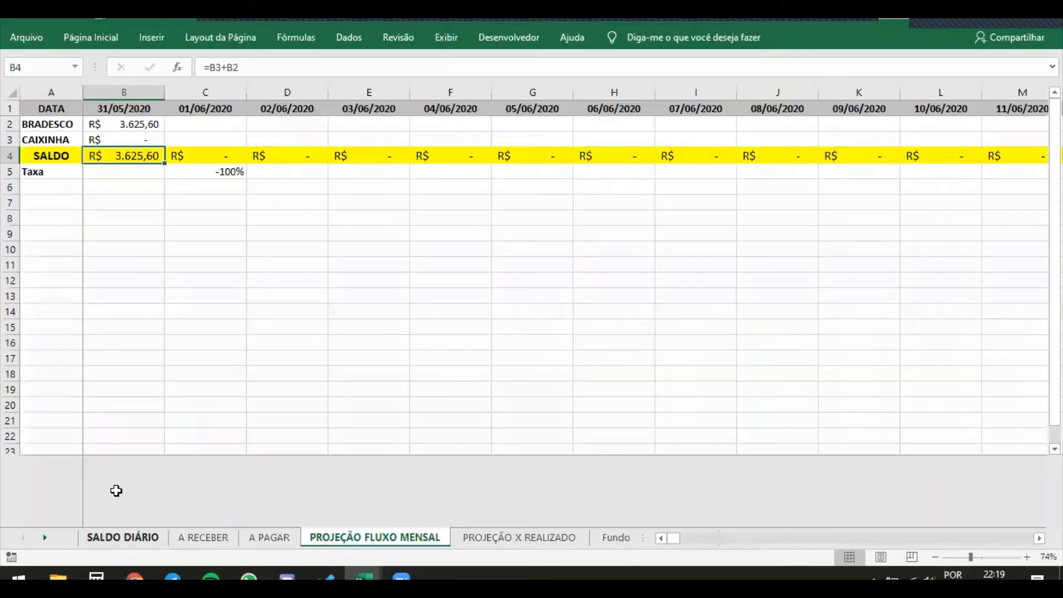
{"action": "left_click", "coordinate": [125, 109]}
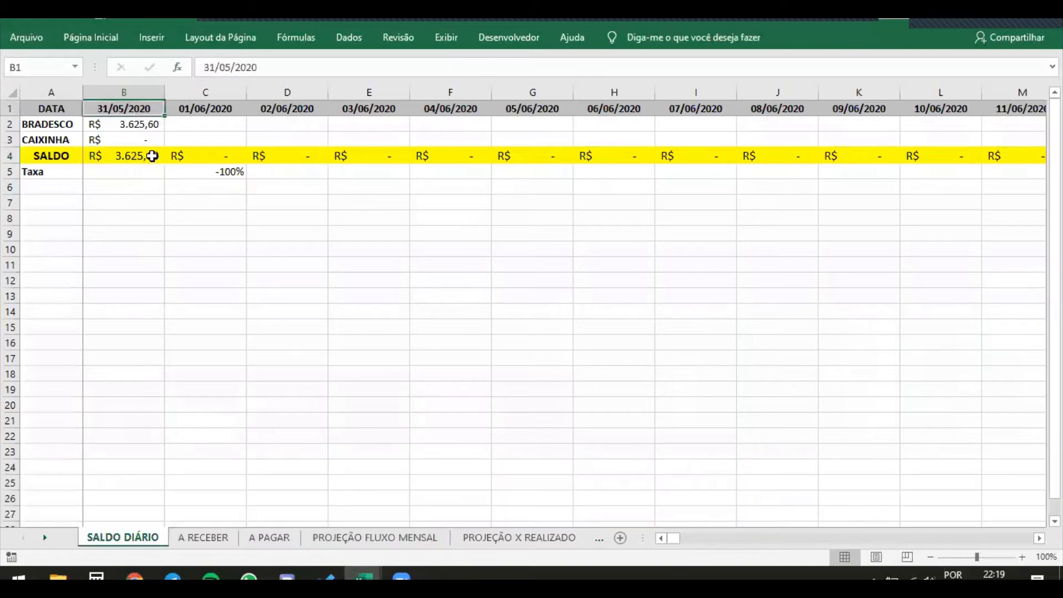
{"action": "key", "text": "Left"}
{"action": "key", "text": "Right"}
{"action": "left_click_drag", "start_coordinate": [135, 107], "coordinate": [138, 143]}
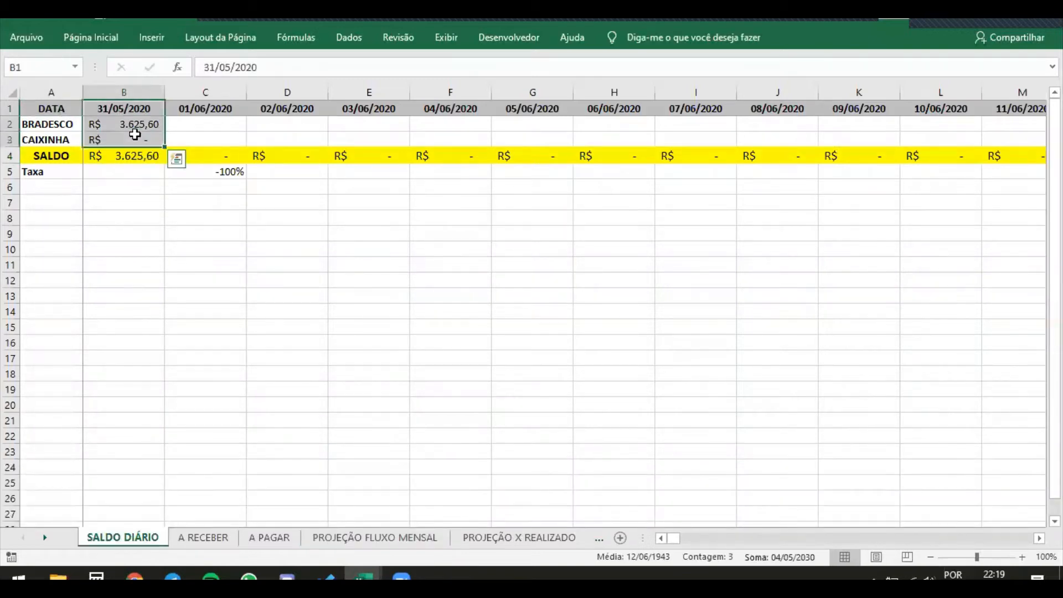
Look at the A RECEBER and PROJEÇÃO X REALIZADO sheets, and inspect the PROCH arguments of A3 on PROJEÇÃO FLUXO MENSAL
{"action": "left_click", "coordinate": [202, 538]}
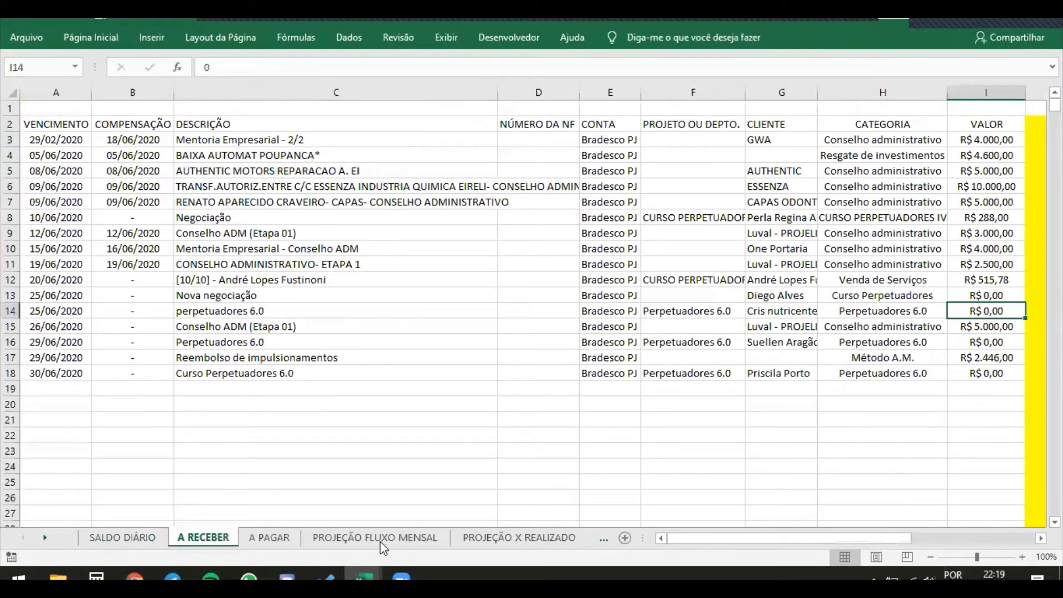
{"action": "left_click", "coordinate": [515, 540]}
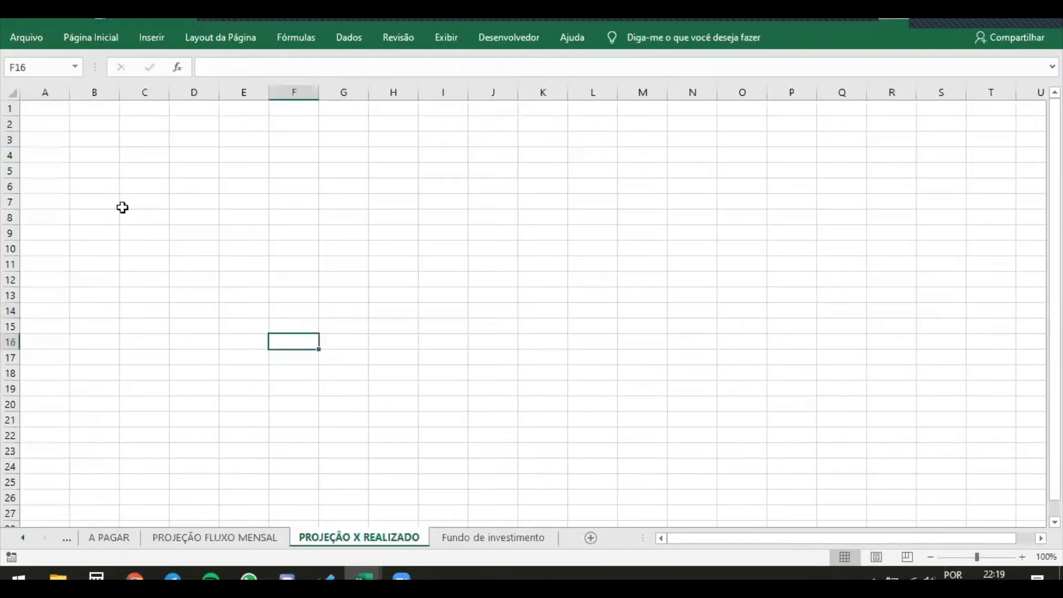
{"action": "left_click", "coordinate": [245, 533]}
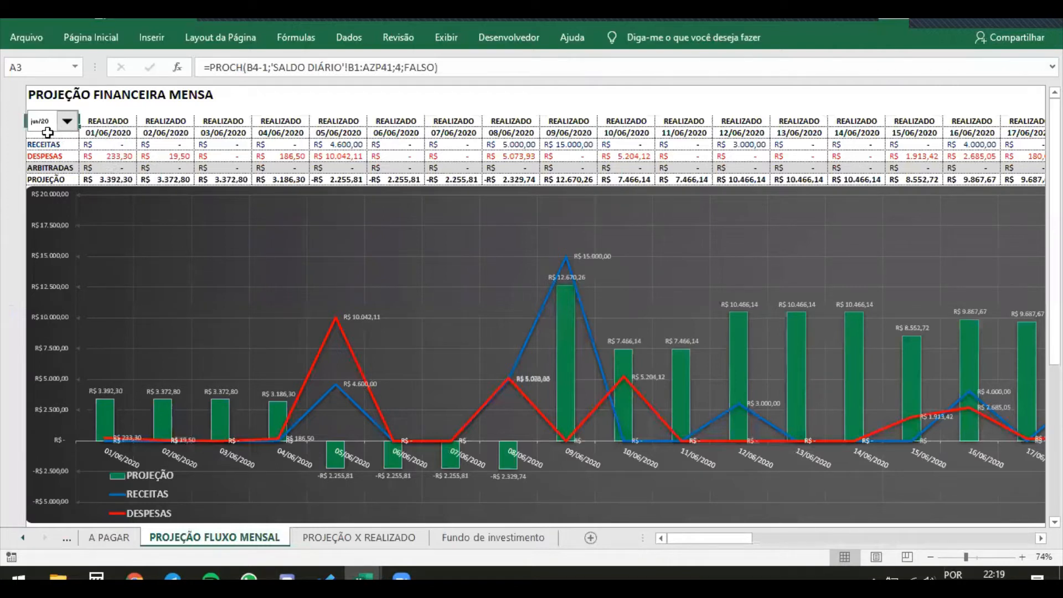
{"action": "left_click", "coordinate": [86, 135]}
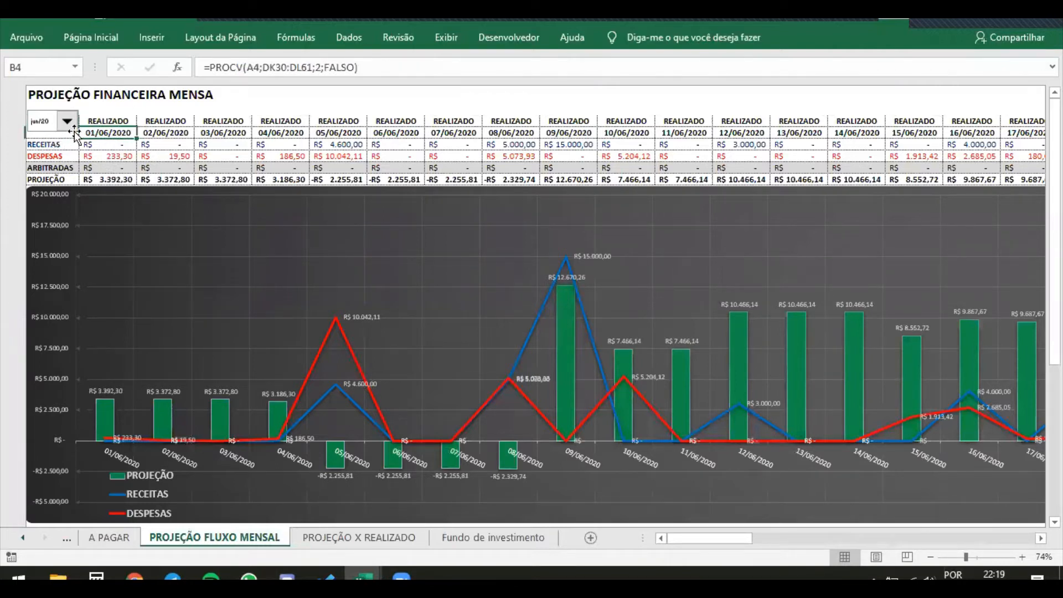
{"action": "key", "text": "Left"}
{"action": "key", "text": "Up"}
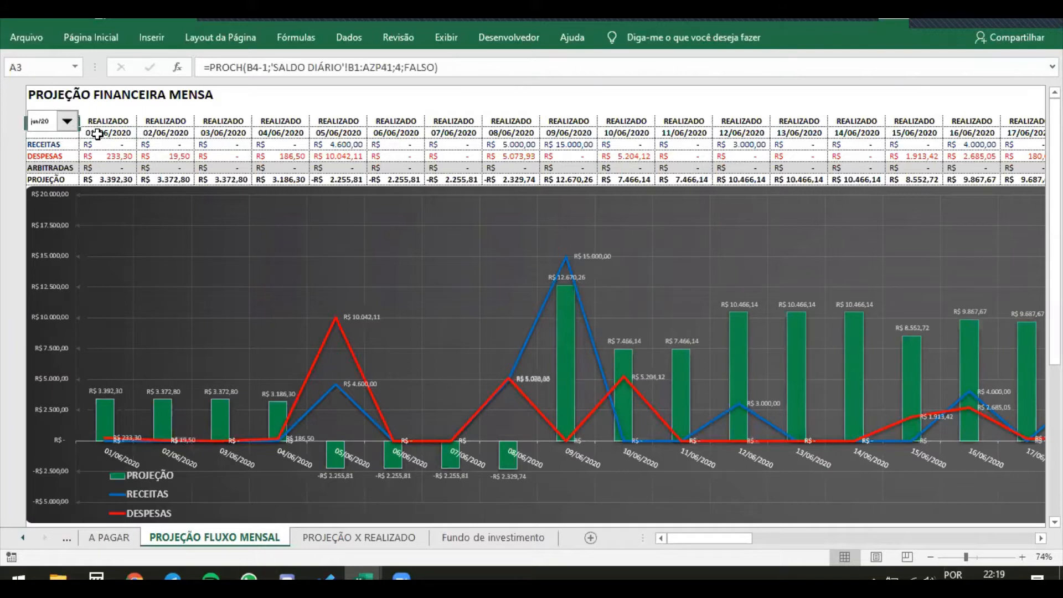
{"action": "left_click", "coordinate": [259, 65]}
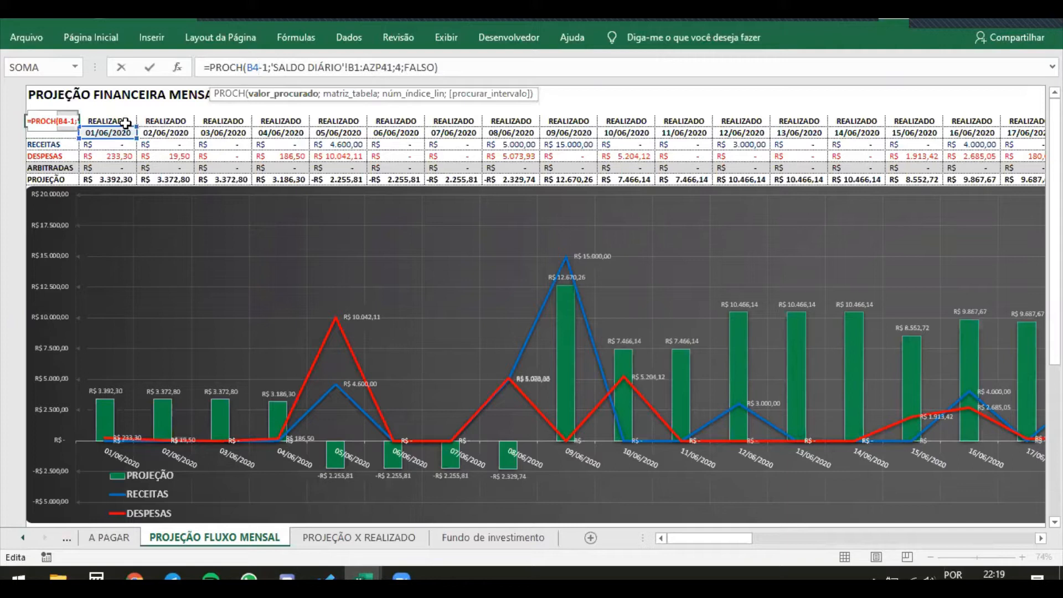
Leave the A3 formula and inspect the formulas of the projection in B8, the status in B3 and the receipts in C5
{"action": "left_click", "coordinate": [114, 178]}
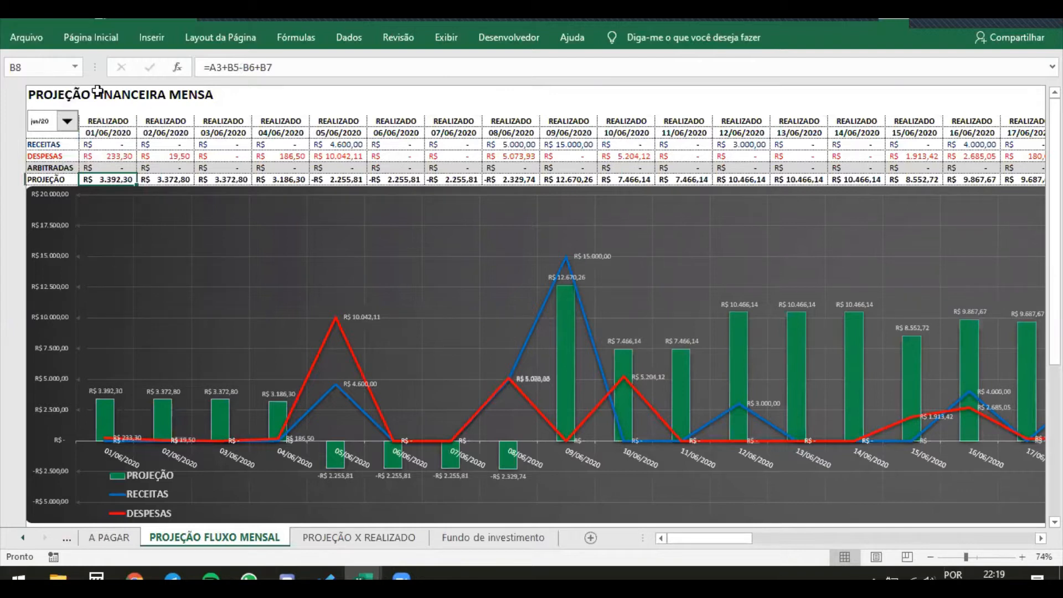
{"action": "left_click", "coordinate": [90, 120]}
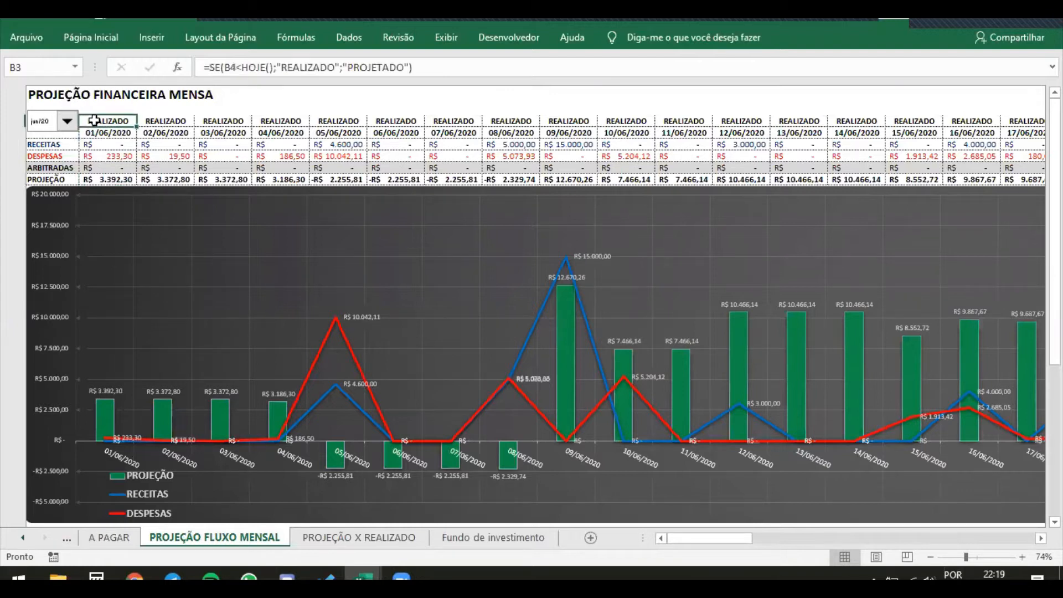
{"action": "left_click", "coordinate": [185, 145]}
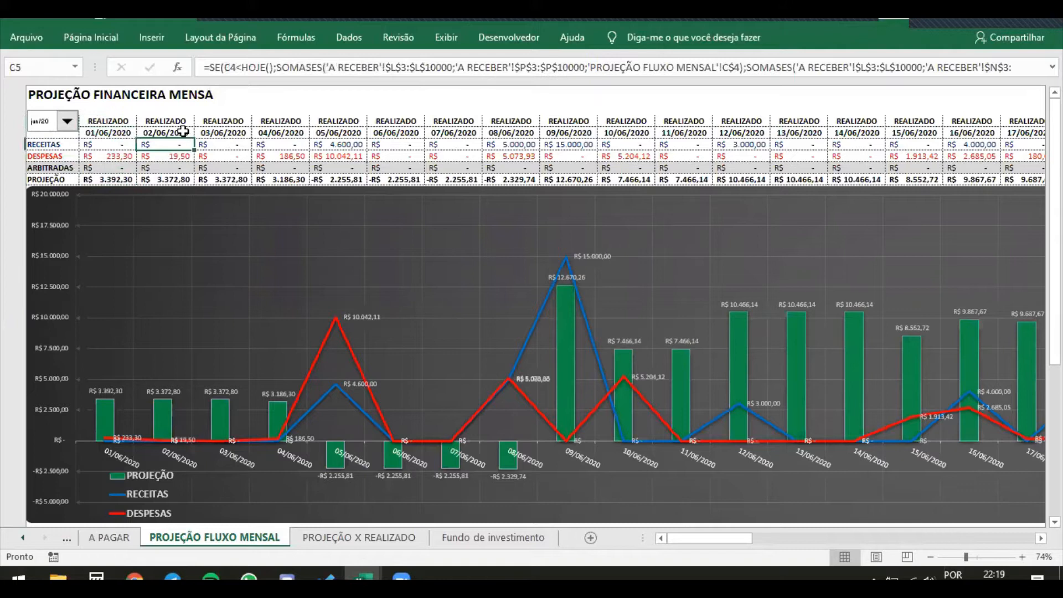
Check the date formula in C4, and switch to cell A1 of Planilha1 in the Teste Aula 05 workbook
{"action": "left_click", "coordinate": [184, 132]}
{"action": "mouse_move", "coordinate": [363, 576]}
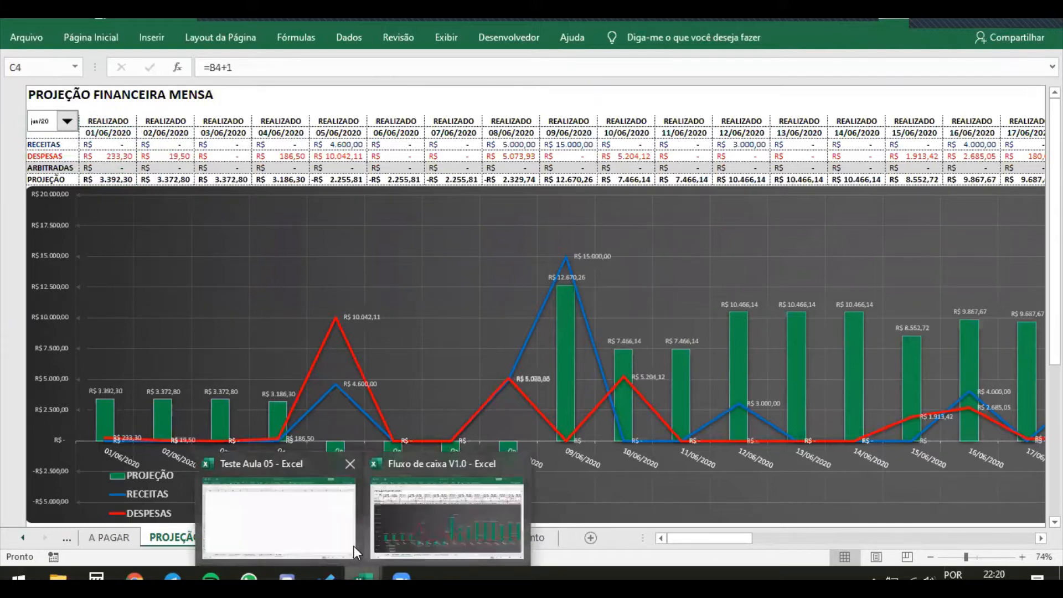
{"action": "left_click", "coordinate": [345, 543]}
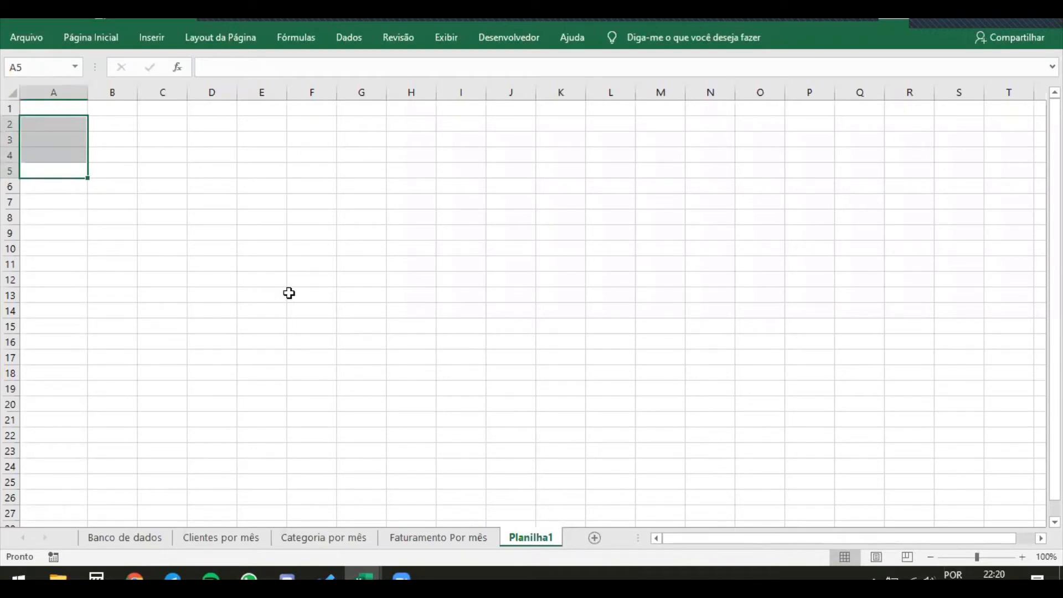
{"action": "left_click", "coordinate": [33, 108]}
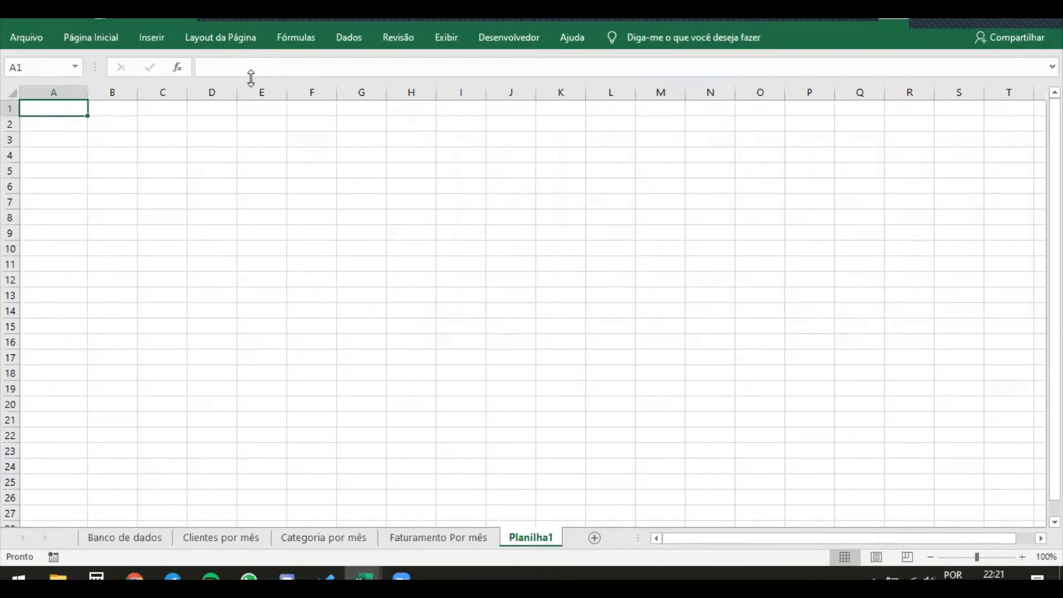
Keep the ribbon permanently expanded and display the Desenvolvedor commands
{"action": "left_click", "coordinate": [516, 37]}
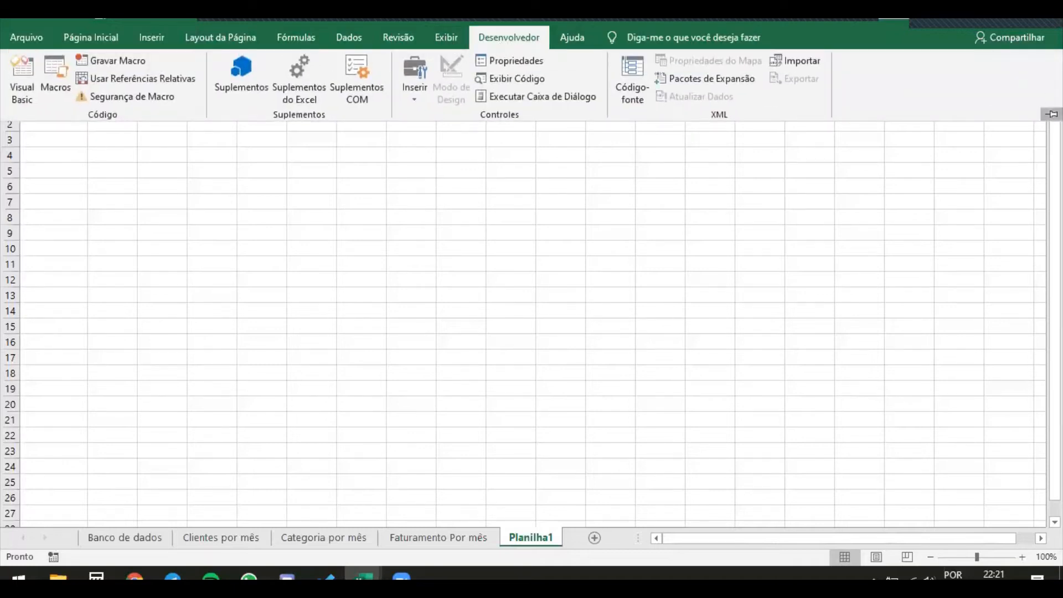
{"action": "left_click", "coordinate": [1051, 114]}
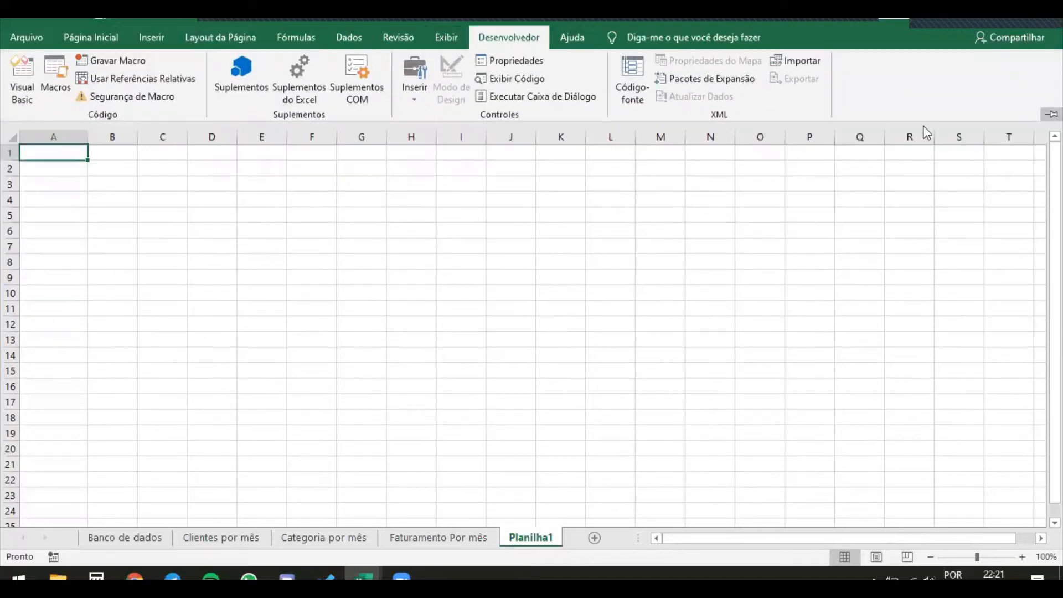
{"action": "left_click", "coordinate": [446, 37]}
{"action": "left_click", "coordinate": [410, 319]}
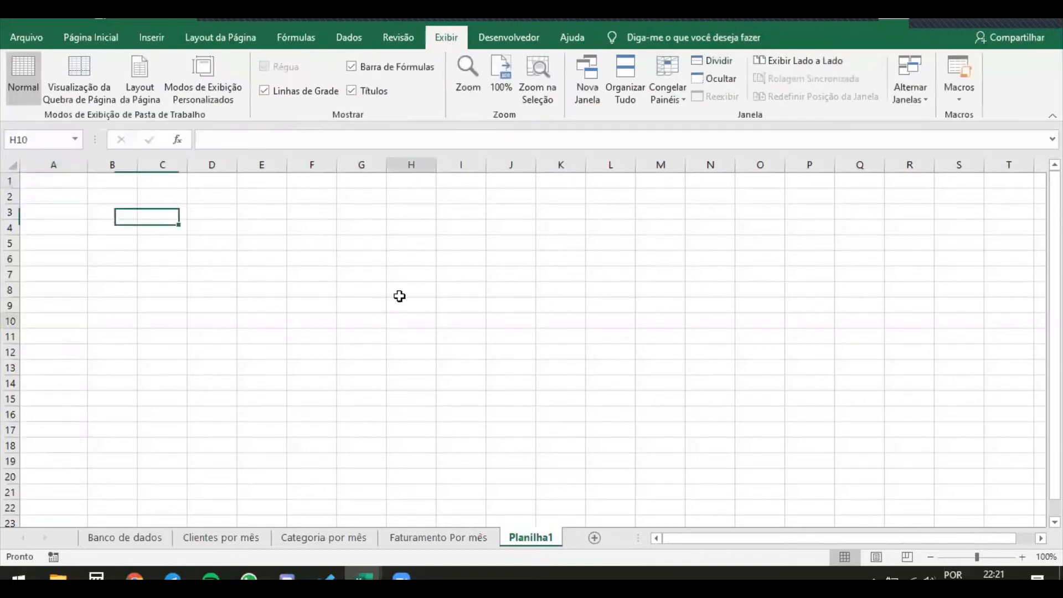
{"action": "left_click", "coordinate": [498, 34]}
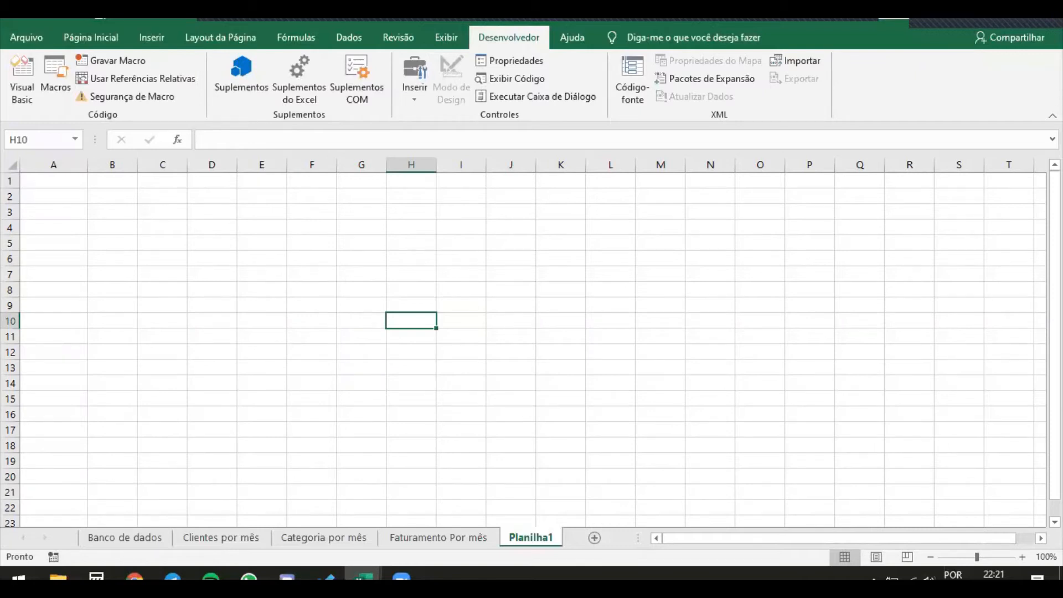
Check in the Excel ribbon customization options that Desenvolvedor is enabled among the main tabs, and accept the options
{"action": "left_click", "coordinate": [41, 36]}
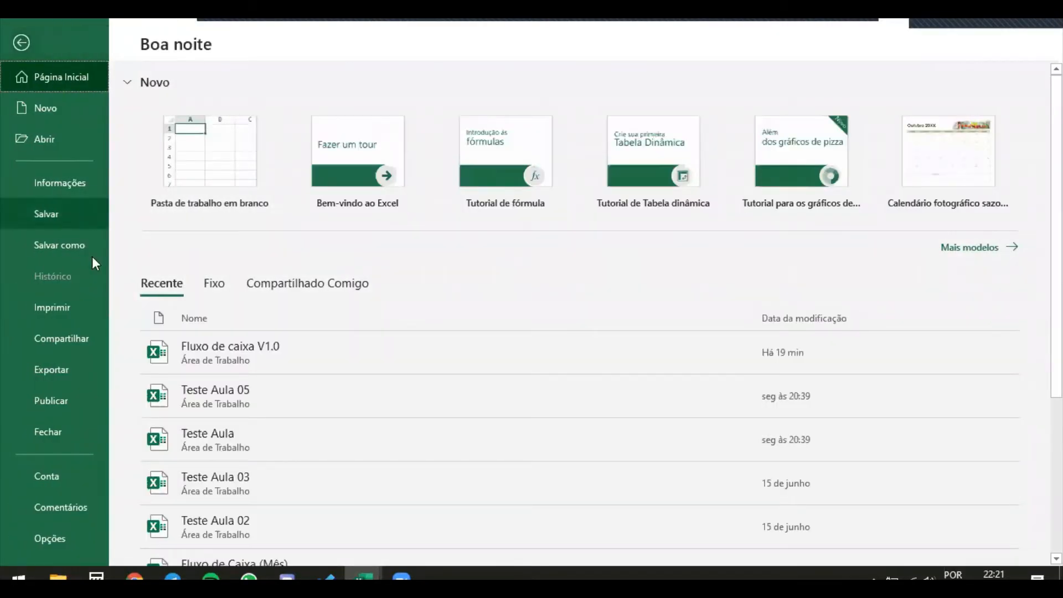
{"action": "left_click", "coordinate": [50, 540]}
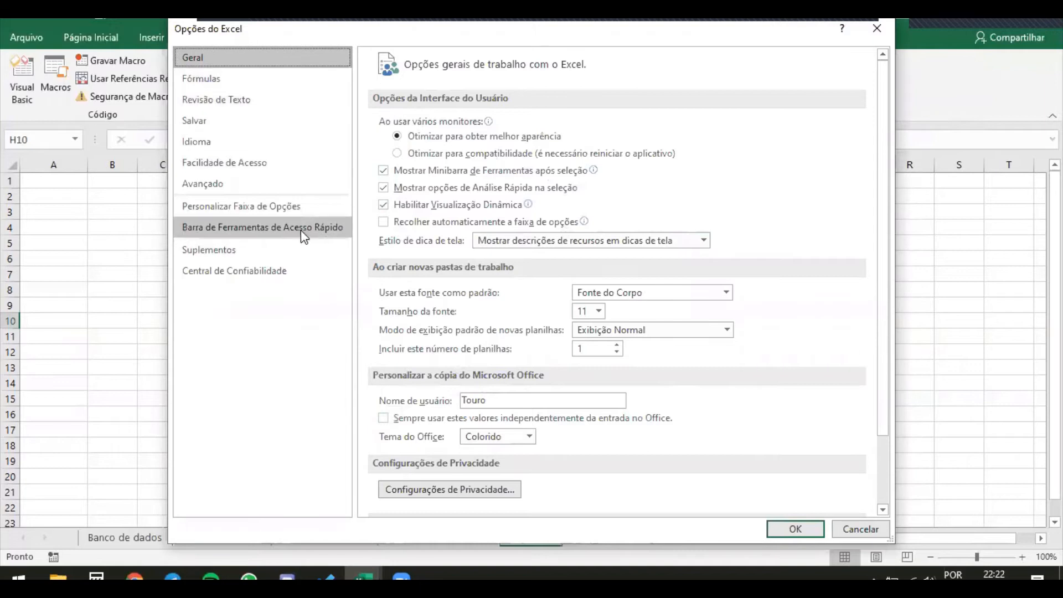
{"action": "left_click", "coordinate": [294, 213]}
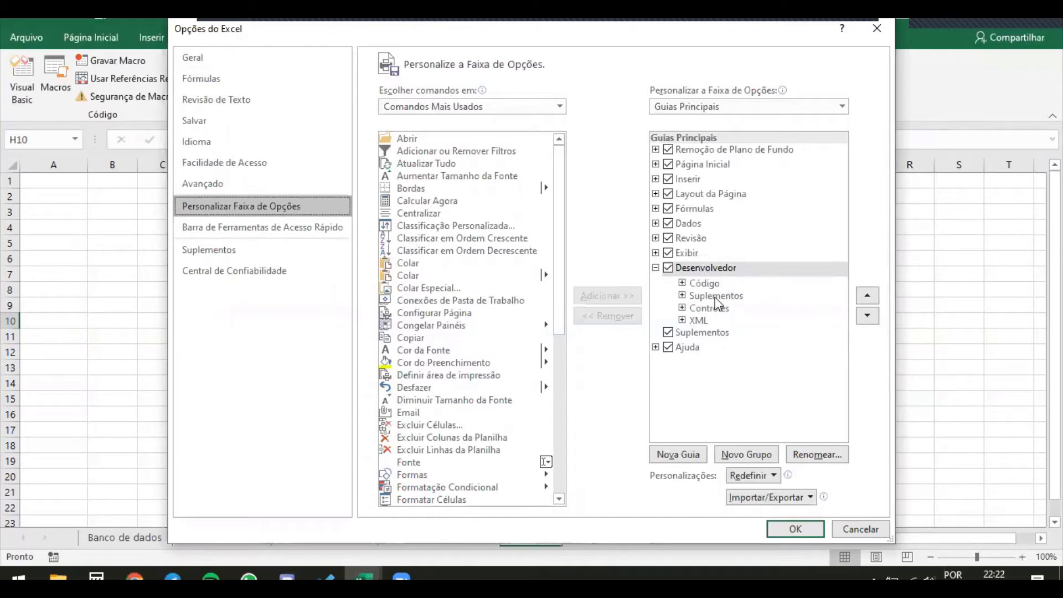
{"action": "left_click", "coordinate": [668, 273]}
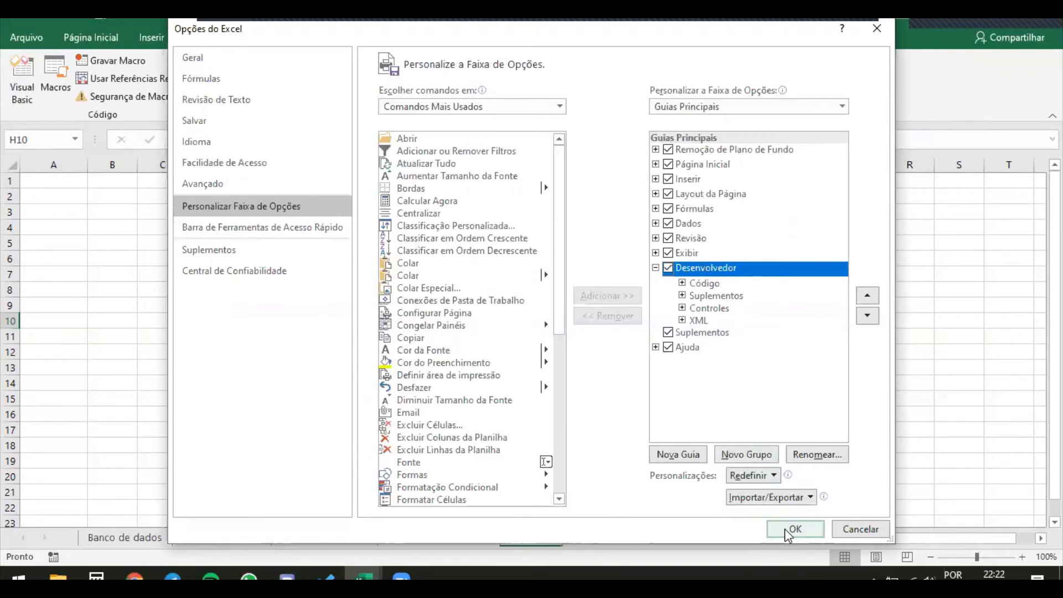
{"action": "left_click", "coordinate": [785, 530]}
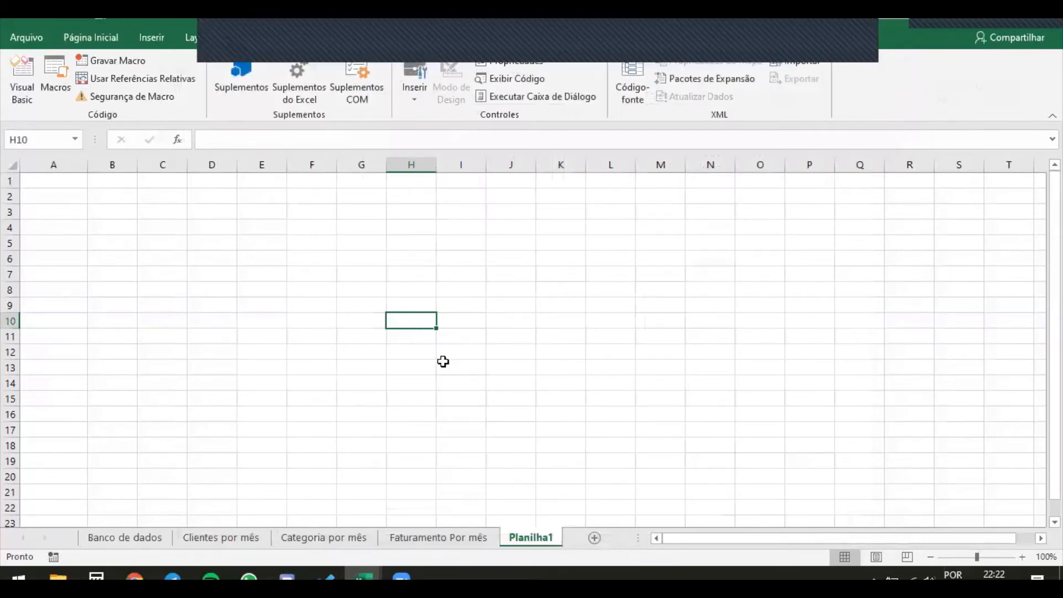
{"action": "left_click", "coordinate": [443, 365]}
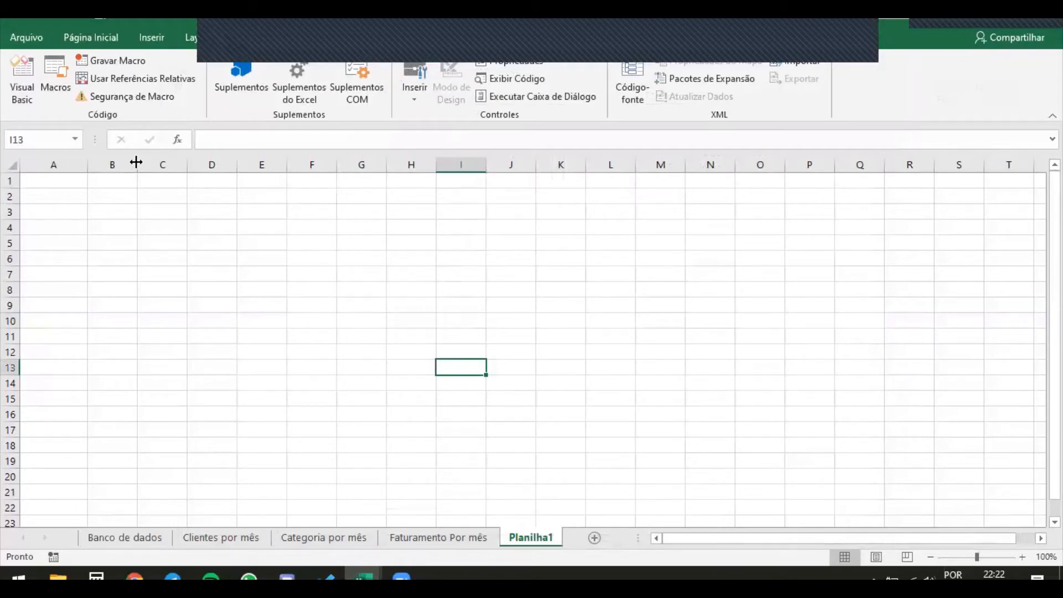
Insert a combo box form control (Caixa de Combinação) covering cell A1 of Planilha1
{"action": "left_click", "coordinate": [66, 182]}
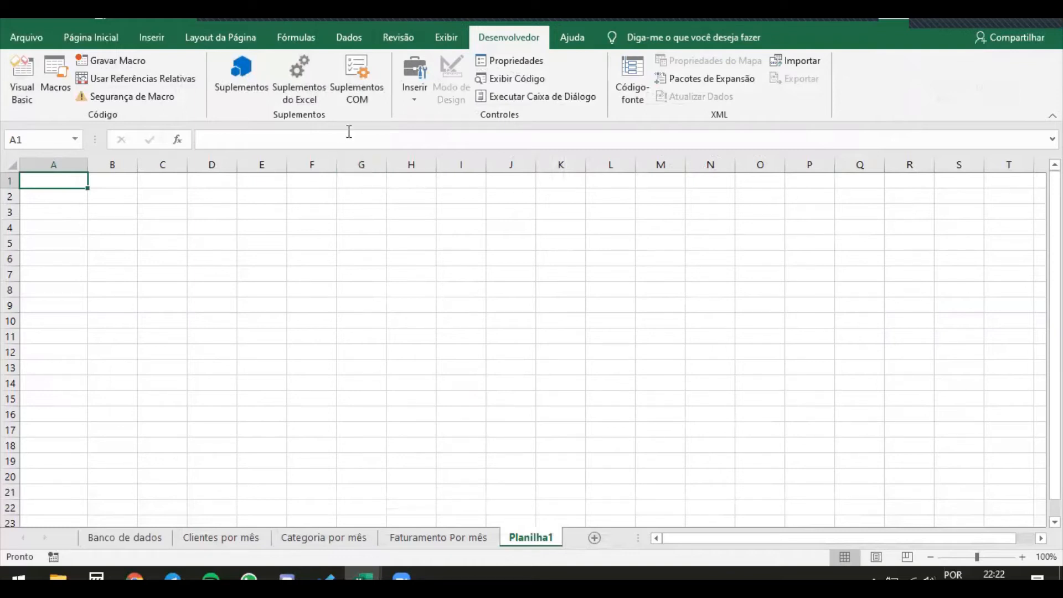
{"action": "left_click", "coordinate": [515, 255]}
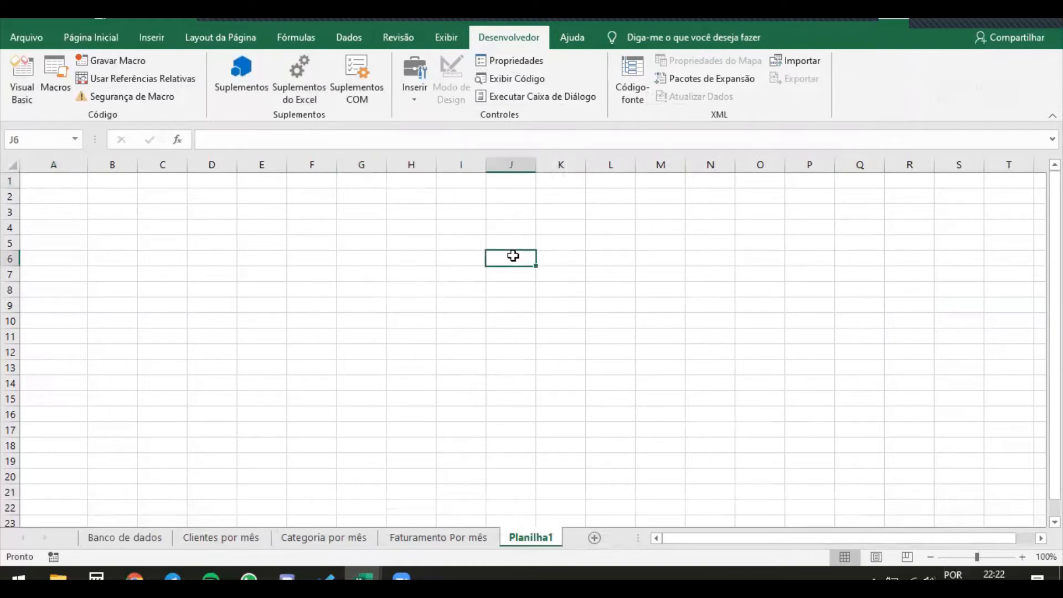
{"action": "left_click", "coordinate": [54, 181]}
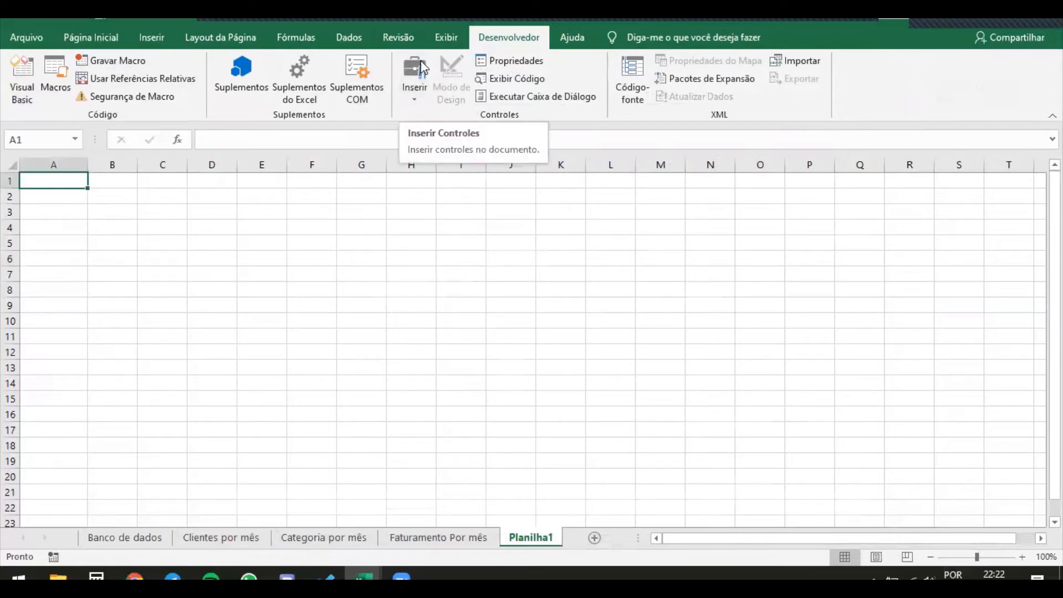
{"action": "left_click", "coordinate": [422, 77]}
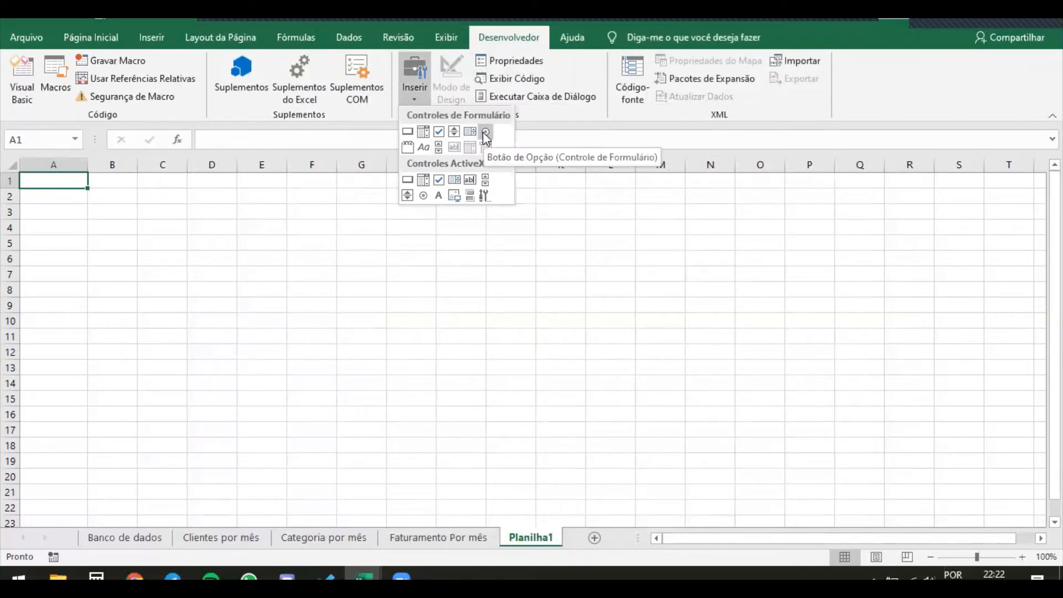
{"action": "left_click", "coordinate": [423, 133]}
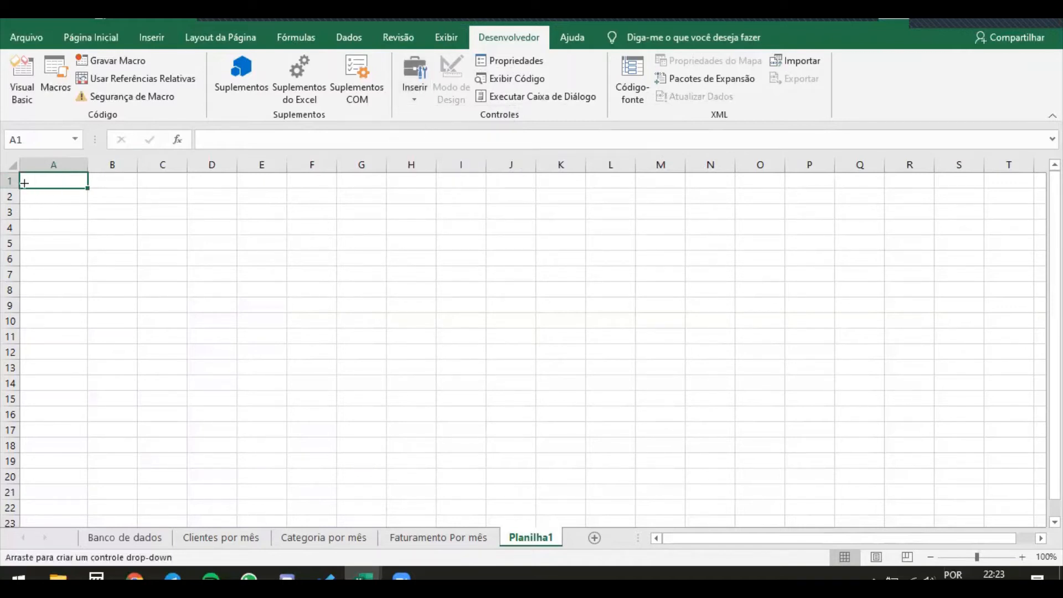
{"action": "left_click_drag", "start_coordinate": [25, 179], "coordinate": [87, 190]}
{"action": "left_click", "coordinate": [147, 235]}
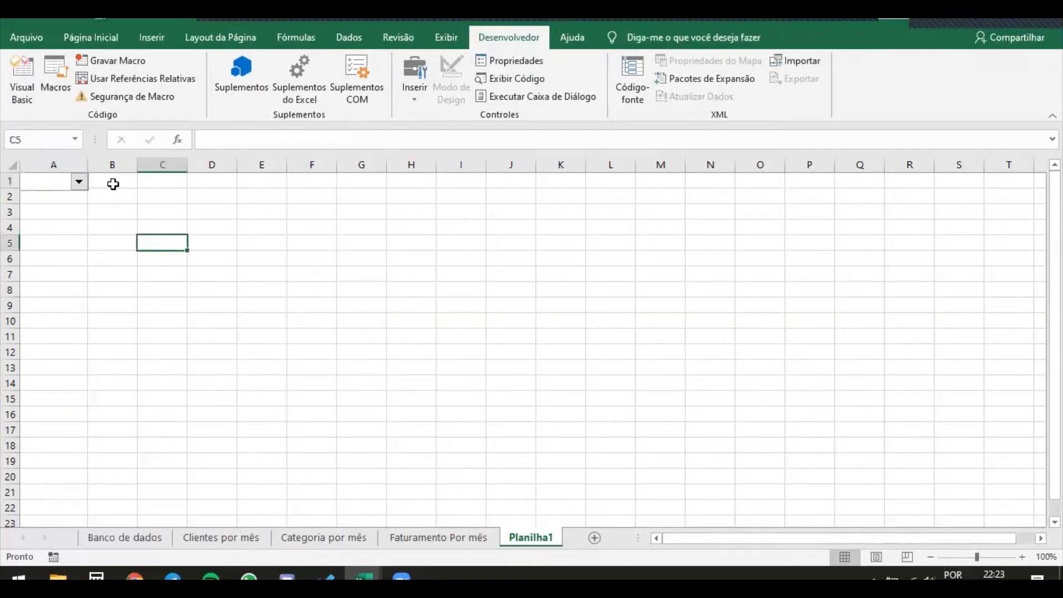
Copy the Receita and Despesas labels from the Faturamento Por mês sheet into A2:A3 of Planilha1
{"action": "left_click", "coordinate": [118, 194]}
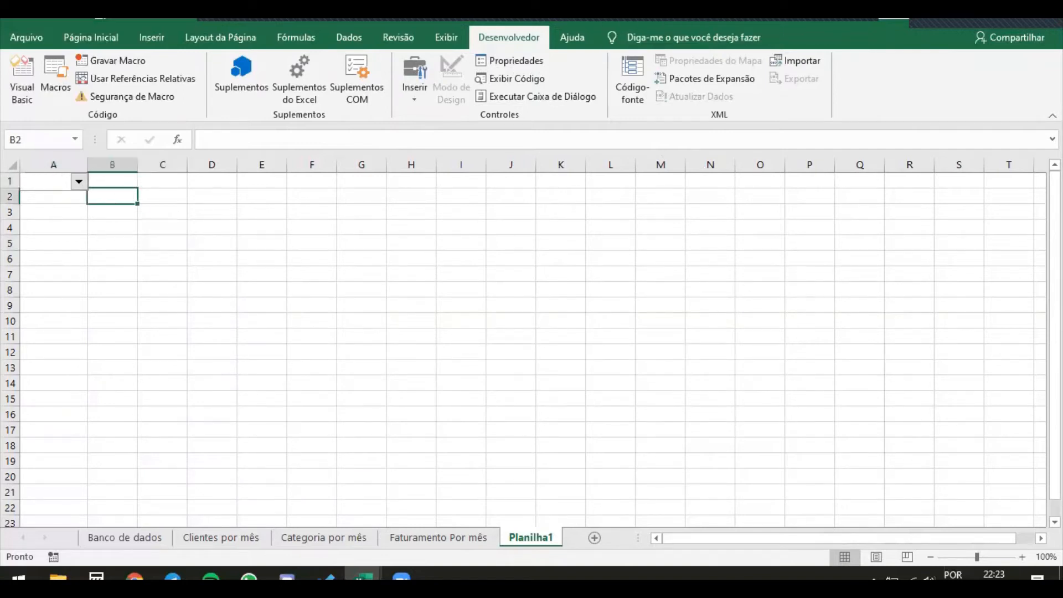
{"action": "left_click", "coordinate": [473, 546]}
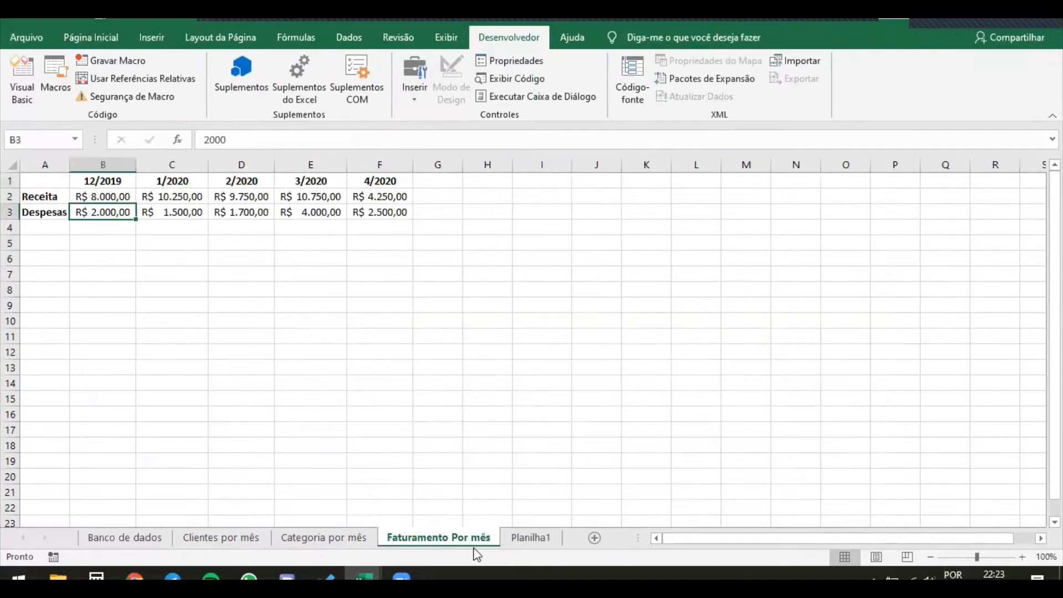
{"action": "left_click", "coordinate": [49, 200]}
{"action": "left_click_drag", "start_coordinate": [54, 204], "coordinate": [55, 213]}
{"action": "key", "text": "ctrl+c"}
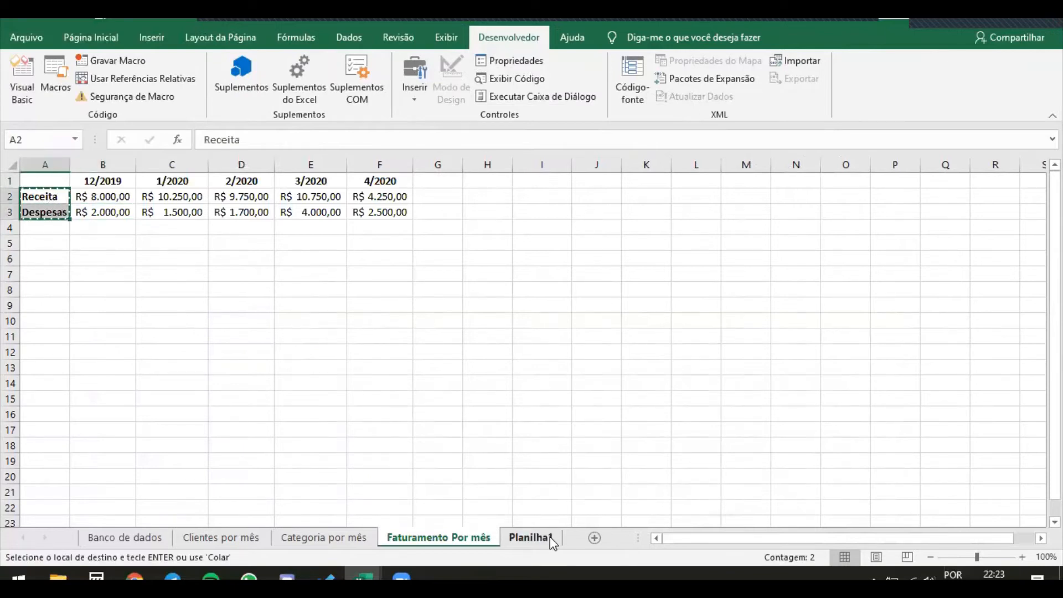
{"action": "left_click", "coordinate": [530, 537]}
{"action": "left_click", "coordinate": [71, 197]}
{"action": "key", "text": "ctrl+v"}
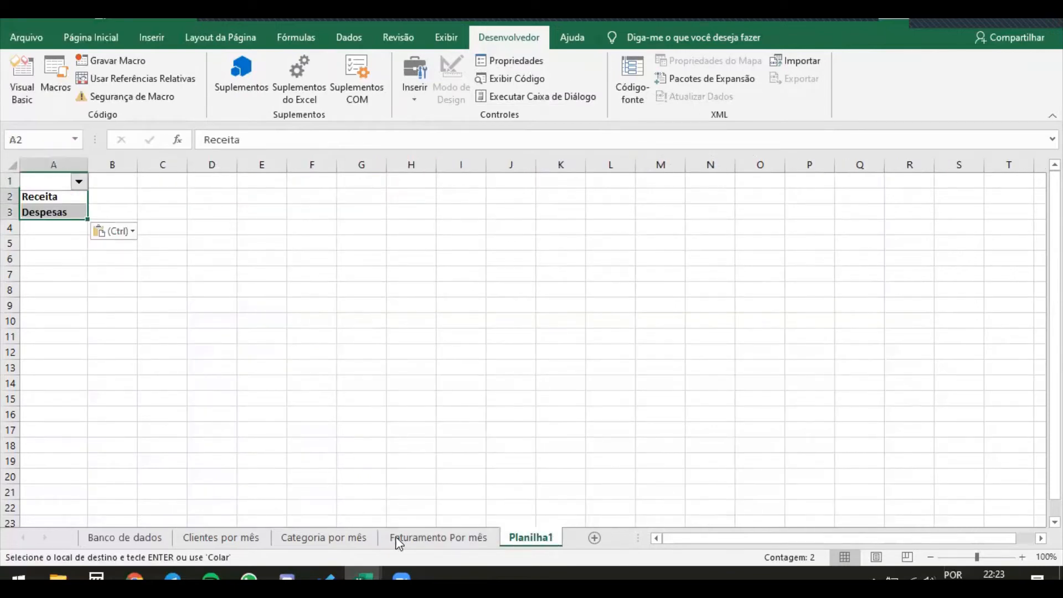
Copy the month headers 12/2019 to 4/2020 from Faturamento Por mês and paste them transposed into M3:M7 of Planilha1
{"action": "left_click", "coordinate": [418, 543]}
{"action": "left_click_drag", "start_coordinate": [105, 181], "coordinate": [364, 190]}
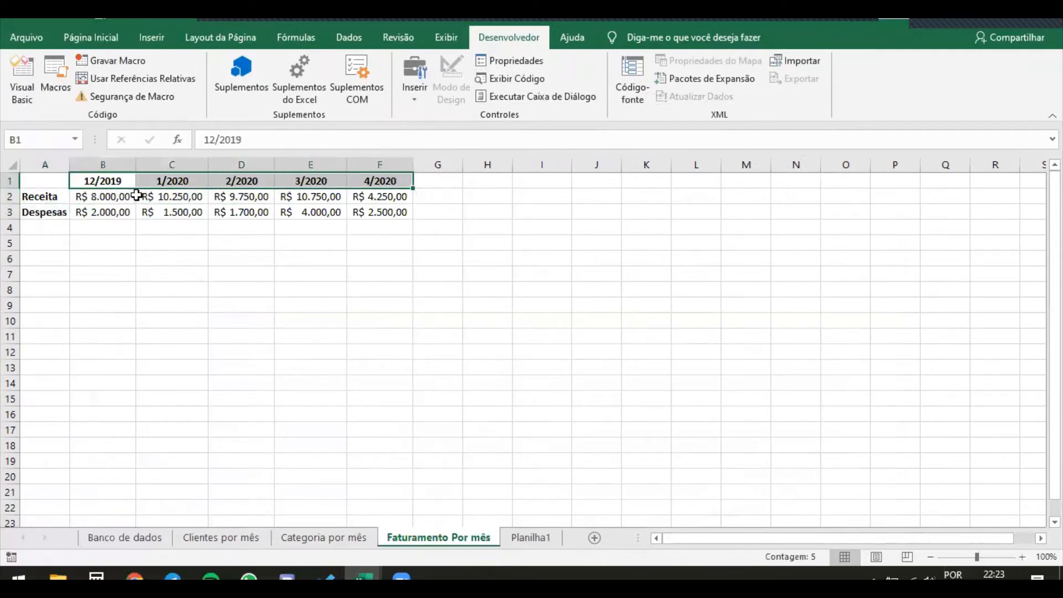
{"action": "key", "text": "ctrl+c"}
{"action": "left_click", "coordinate": [505, 529]}
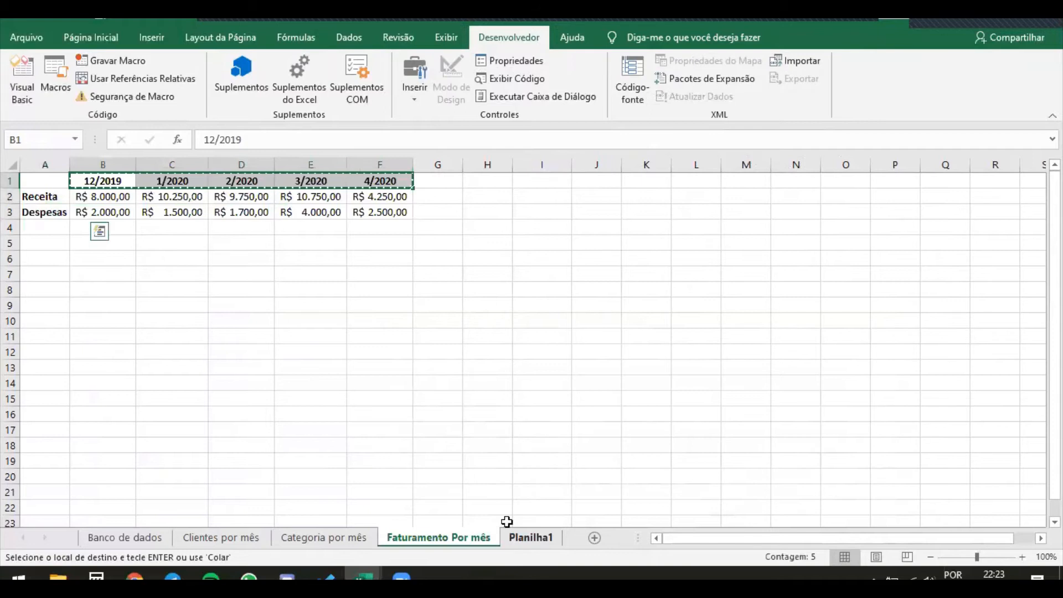
{"action": "left_click", "coordinate": [680, 215]}
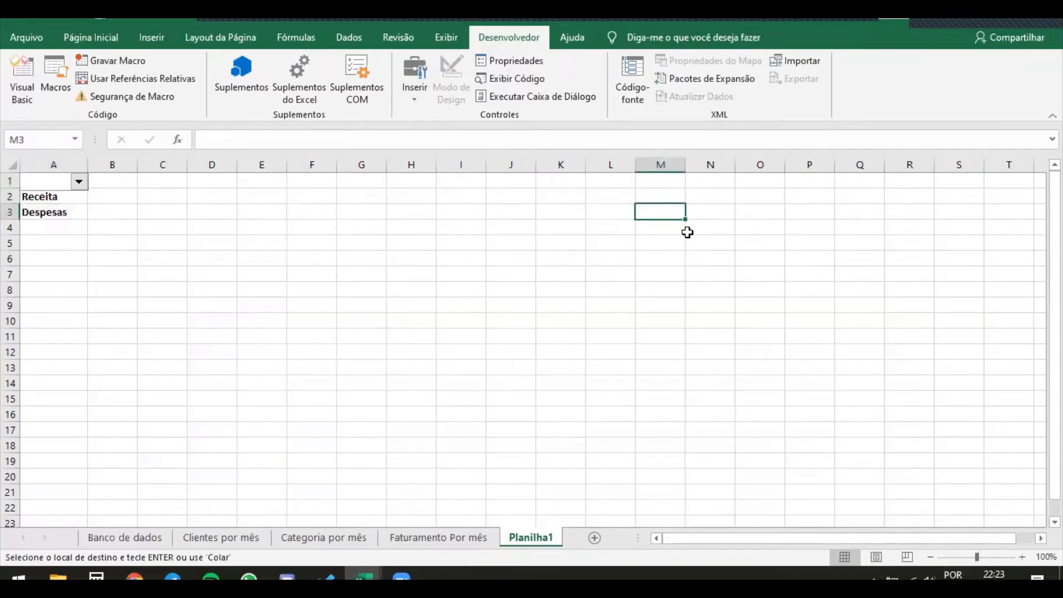
{"action": "key", "text": "ctrl+v"}
{"action": "key", "text": "ctrl"}
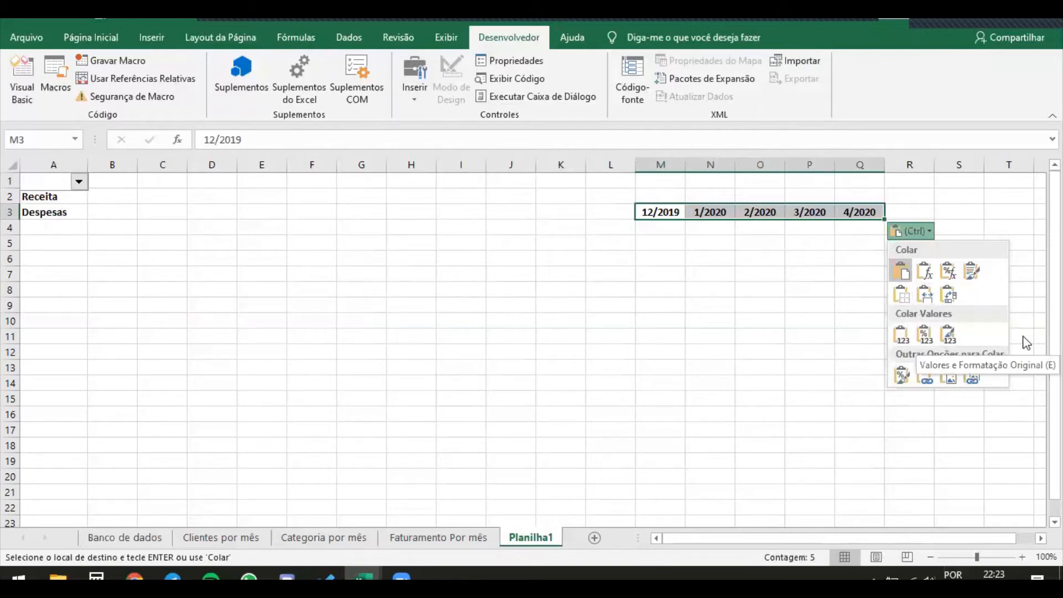
{"action": "left_click", "coordinate": [949, 296]}
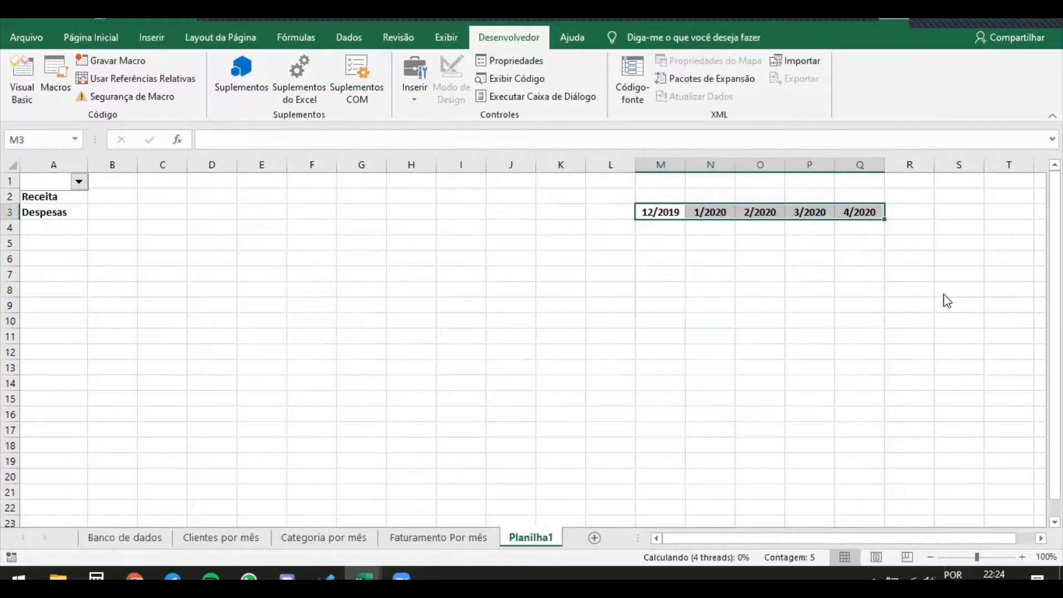
{"action": "left_click", "coordinate": [715, 271]}
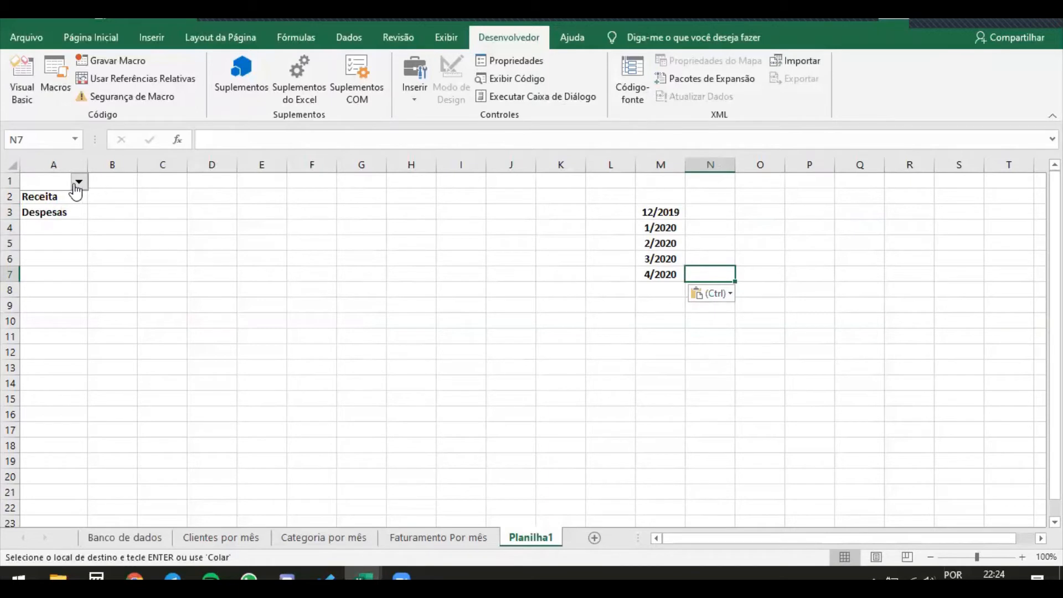
{"action": "right_click", "coordinate": [66, 187]}
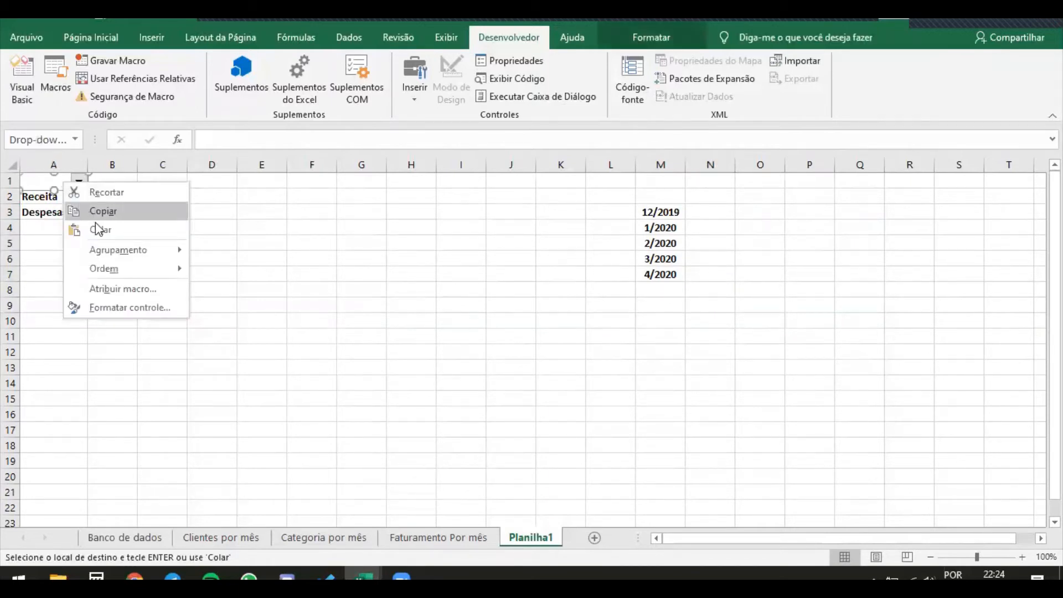
{"action": "left_click", "coordinate": [259, 318]}
{"action": "left_click", "coordinate": [239, 274]}
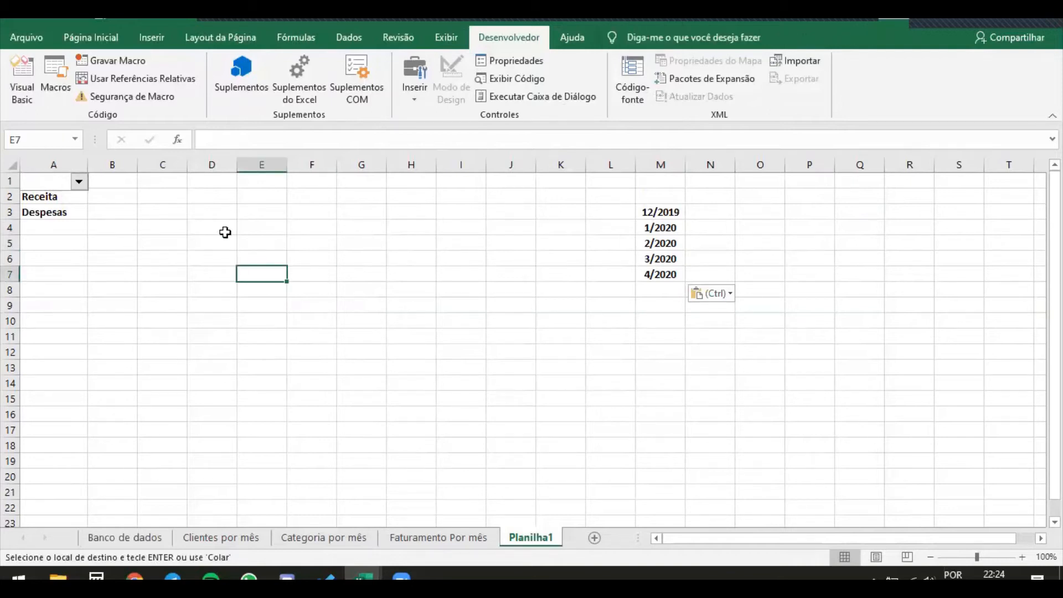
Number the months in L3:L7 from 1 to 5, entering 1, 2 and 3 and filling the series down
{"action": "left_click", "coordinate": [659, 212]}
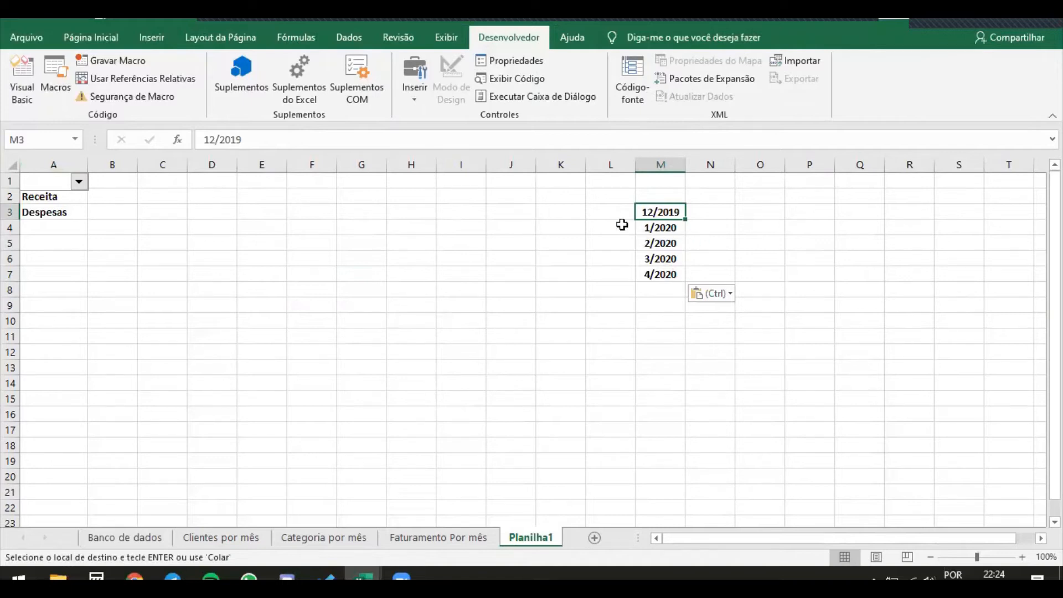
{"action": "left_click", "coordinate": [602, 211]}
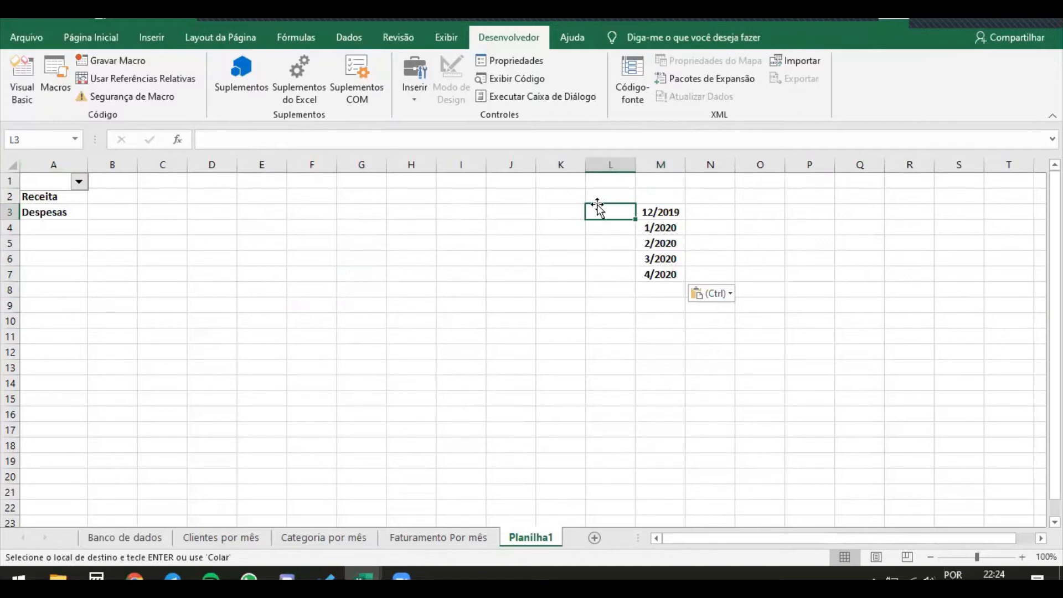
{"action": "type", "text": "1"}
{"action": "key", "text": "Return"}
{"action": "type", "text": "2"}
{"action": "key", "text": "Return"}
{"action": "type", "text": "3"}
{"action": "key", "text": "Return"}
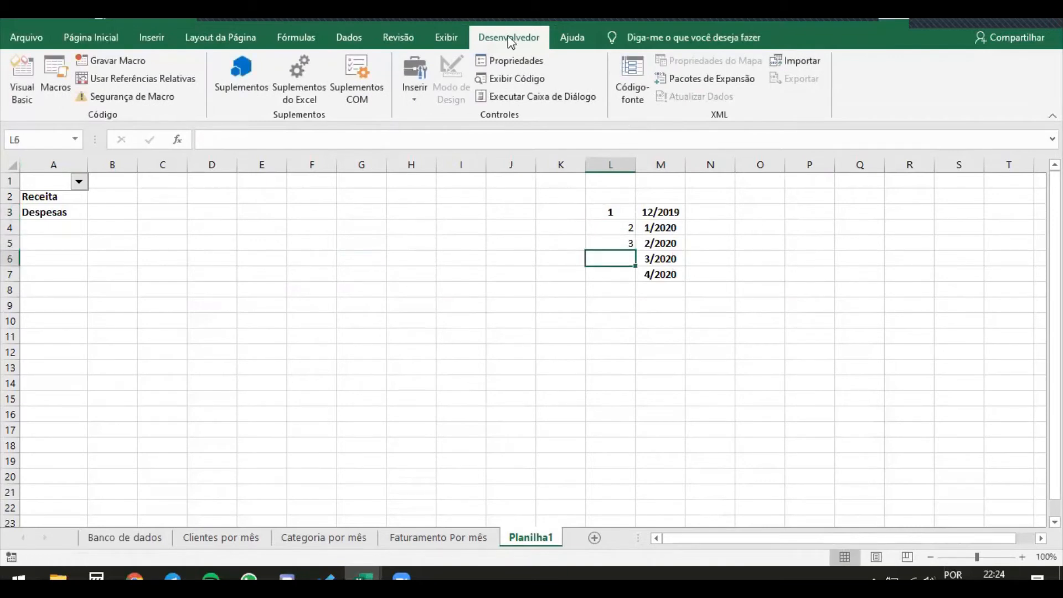
{"action": "left_click_drag", "start_coordinate": [609, 227], "coordinate": [632, 247]}
{"action": "double_click", "coordinate": [636, 250]}
{"action": "left_click", "coordinate": [493, 227]}
{"action": "left_click", "coordinate": [350, 265]}
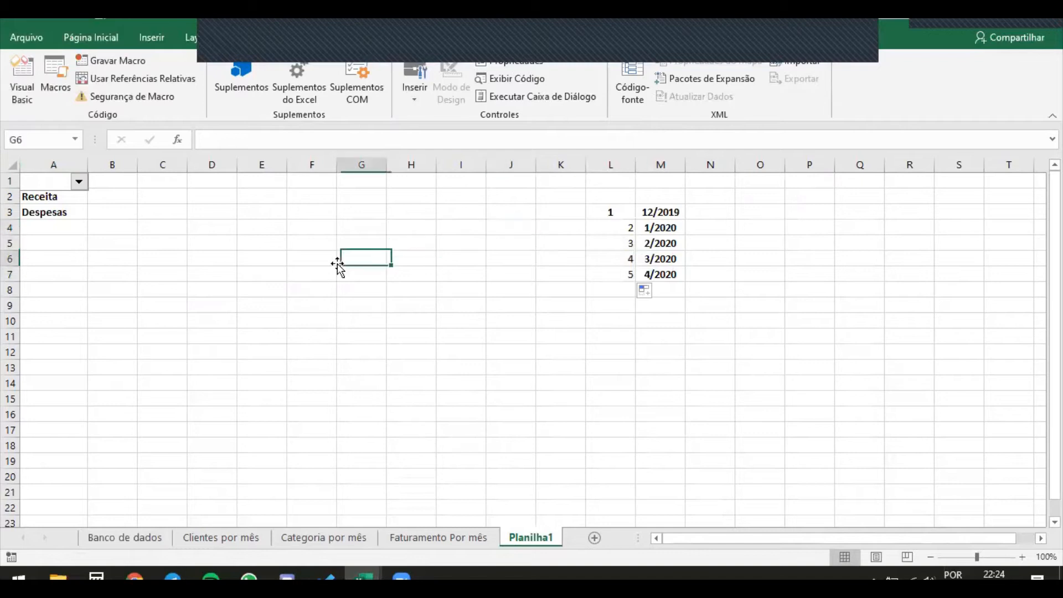
Open the format settings of the combo box over A1 and set its input range to $M$3:$M$7
{"action": "left_click", "coordinate": [145, 209]}
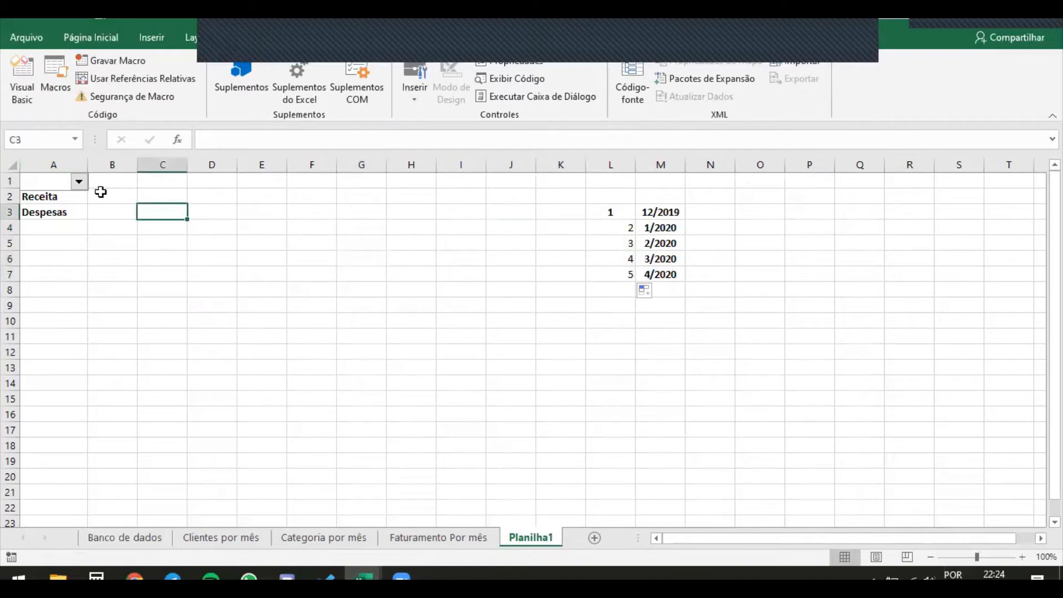
{"action": "right_click", "coordinate": [54, 185]}
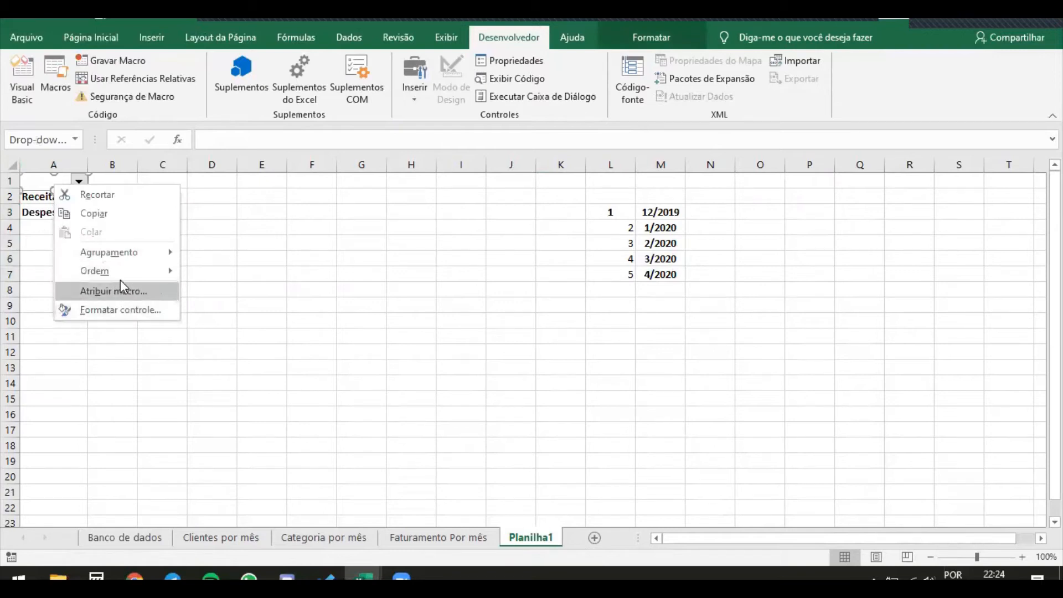
{"action": "mouse_move", "coordinate": [125, 268]}
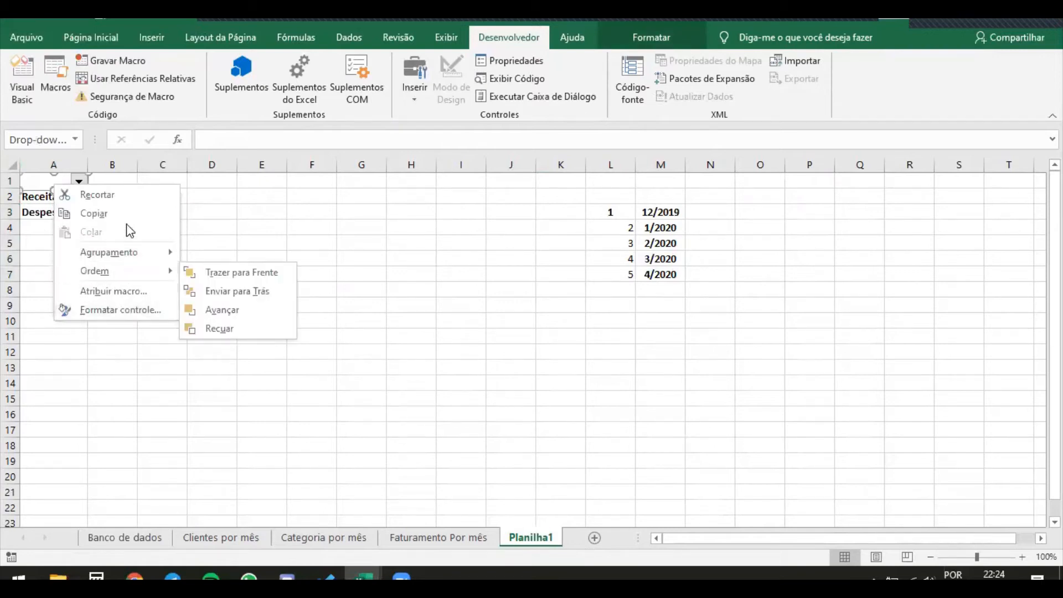
{"action": "left_click", "coordinate": [148, 308]}
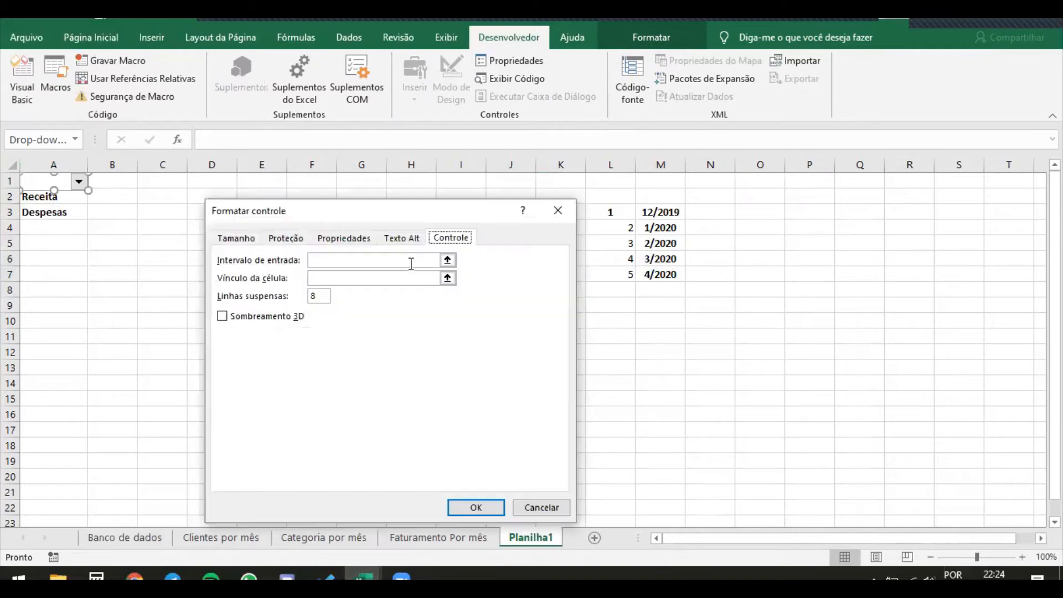
{"action": "left_click", "coordinate": [448, 260]}
{"action": "left_click_drag", "start_coordinate": [667, 213], "coordinate": [664, 265]}
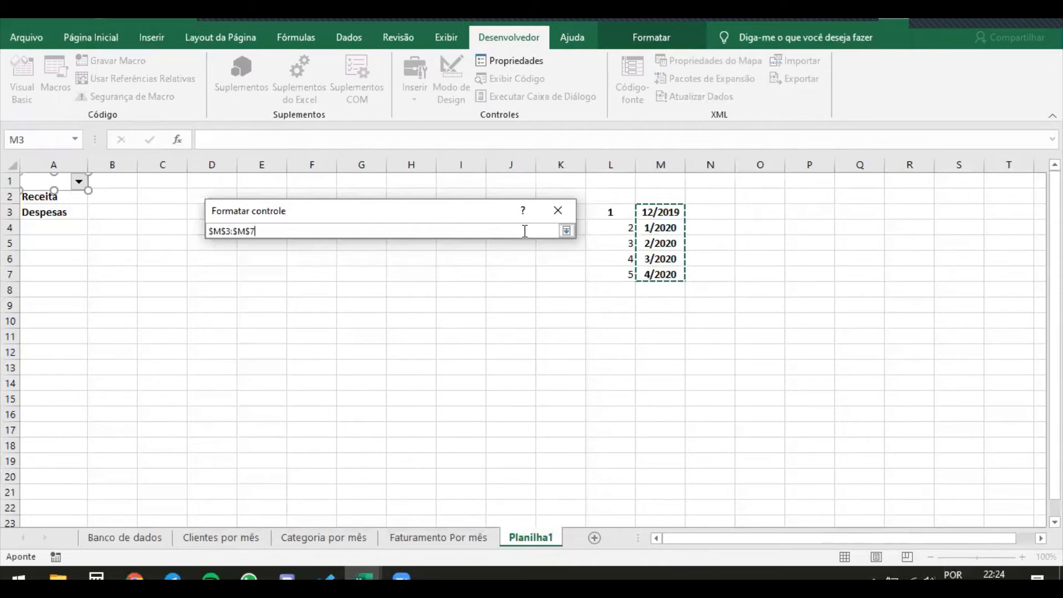
{"action": "key", "text": "Return"}
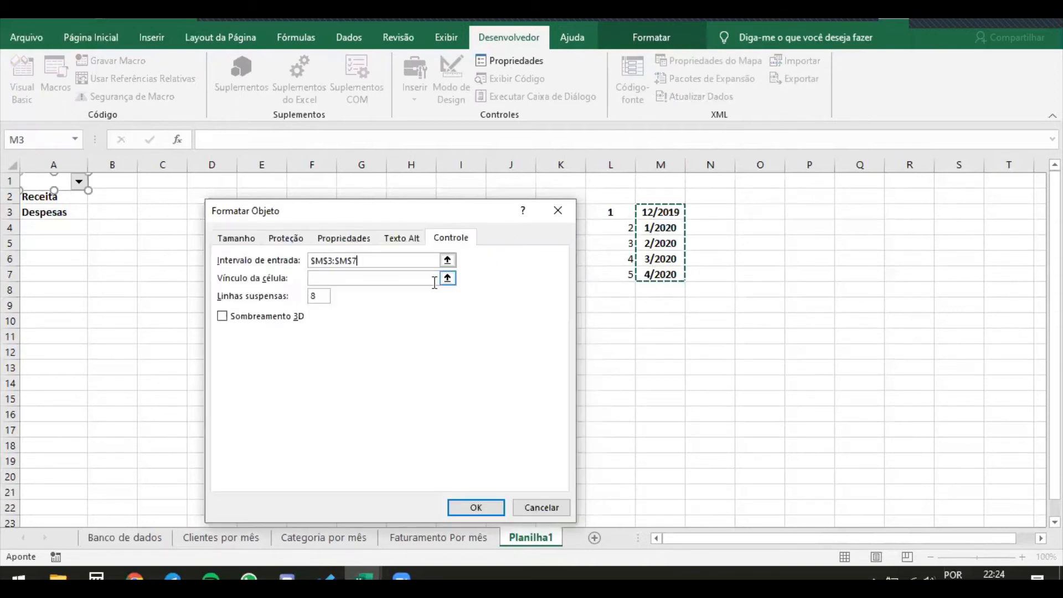
{"action": "left_click", "coordinate": [312, 297]}
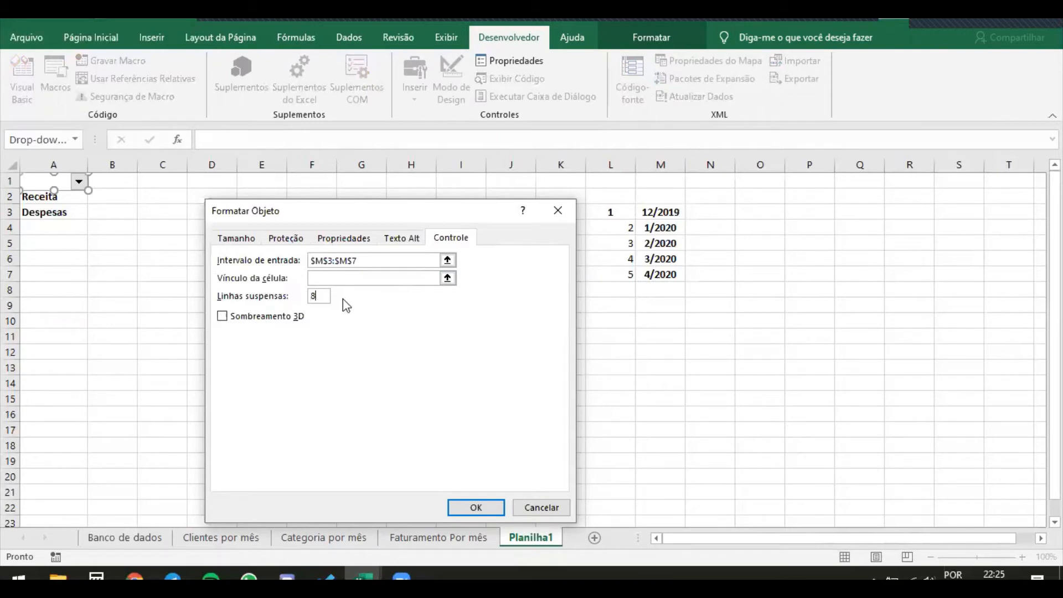
Link the combo box to cell $M$8 and apply the control settings
{"action": "left_click", "coordinate": [448, 278]}
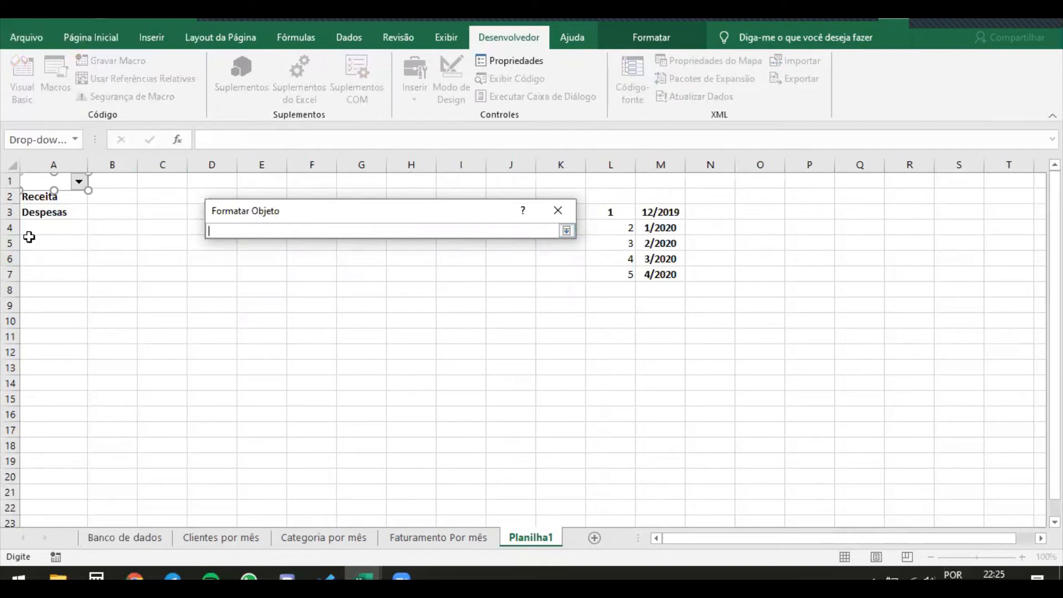
{"action": "left_click", "coordinate": [34, 230]}
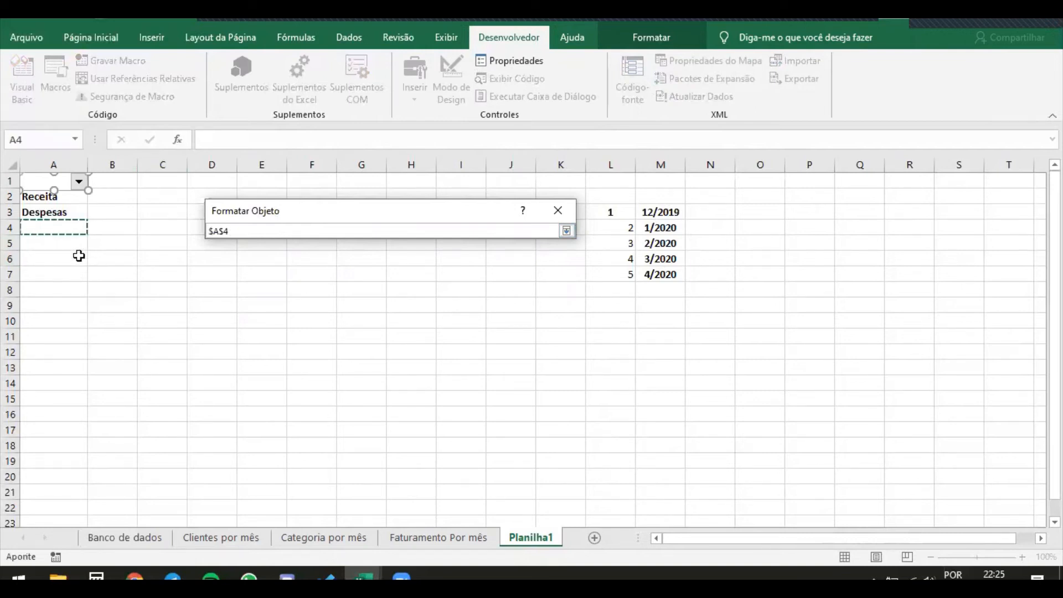
{"action": "left_click", "coordinate": [55, 244]}
{"action": "left_click", "coordinate": [641, 290]}
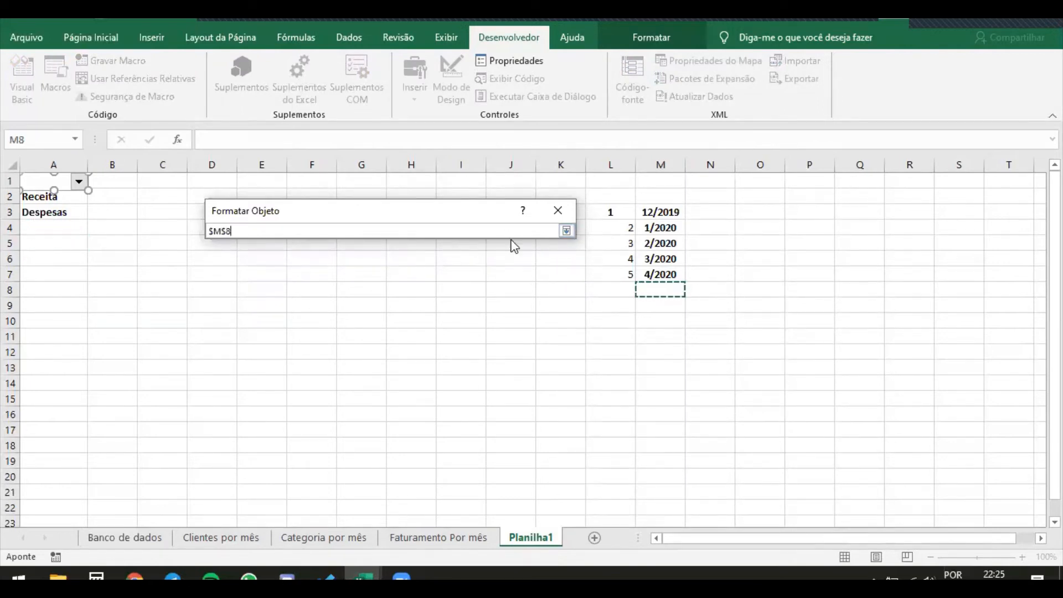
{"action": "key", "text": "Return"}
{"action": "left_click", "coordinate": [490, 505]}
{"action": "left_click", "coordinate": [147, 269]}
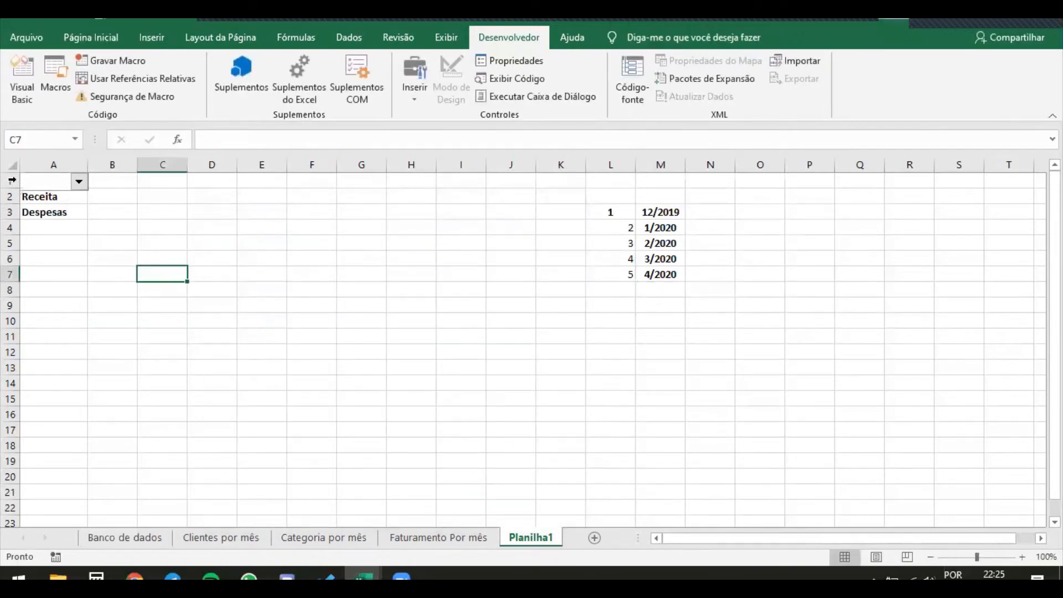
Choose 1/2020 in the combo box and check the linked cell M8
{"action": "left_click", "coordinate": [80, 185]}
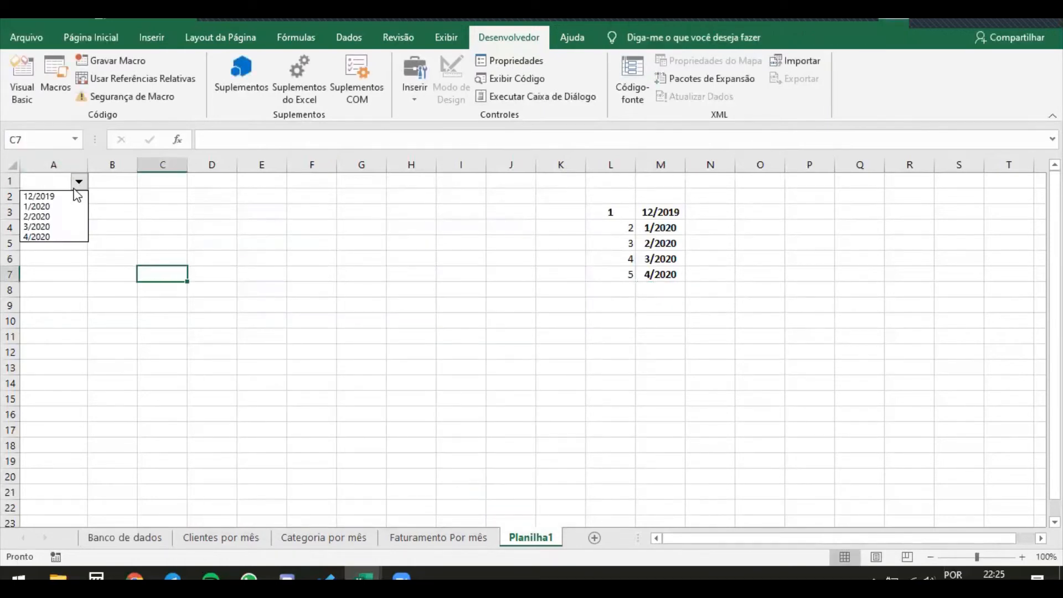
{"action": "left_click", "coordinate": [50, 205]}
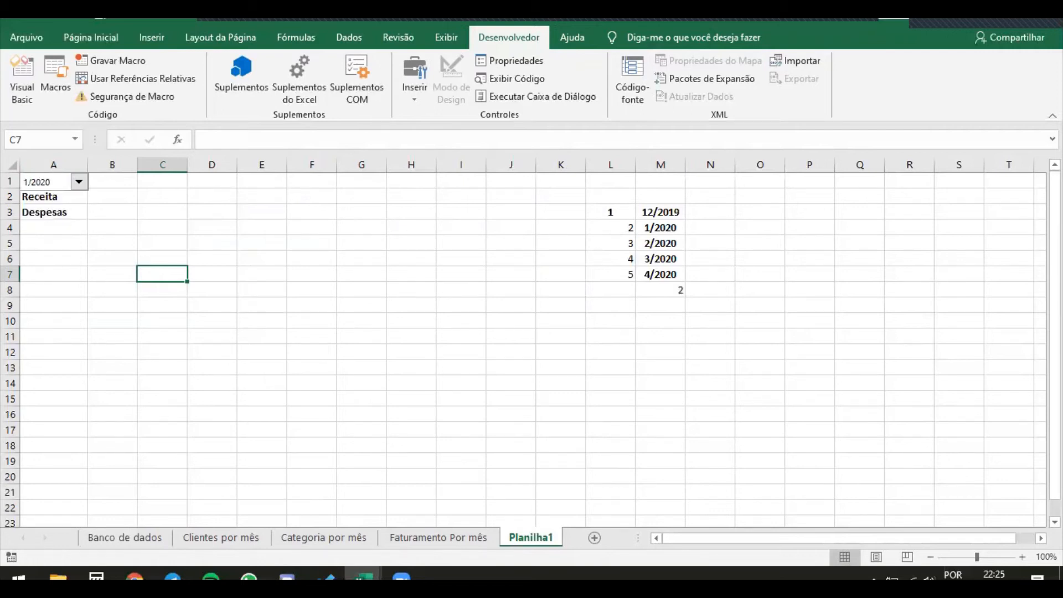
{"action": "left_click", "coordinate": [715, 362]}
{"action": "left_click", "coordinate": [670, 290]}
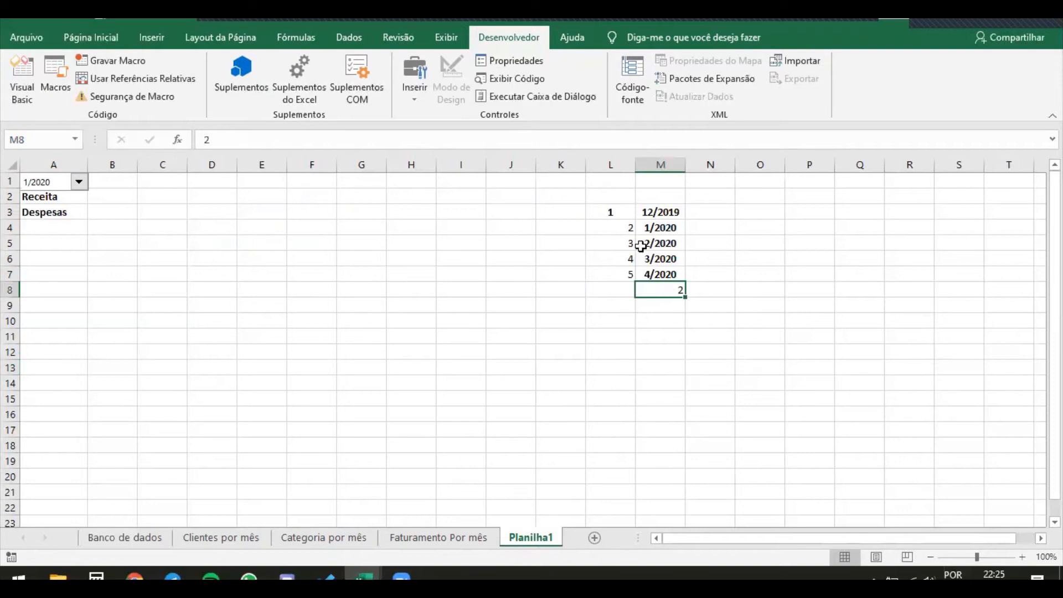
Center the month numbers in L3:L7
{"action": "left_click_drag", "start_coordinate": [603, 229], "coordinate": [622, 274]}
{"action": "left_click", "coordinate": [83, 38]}
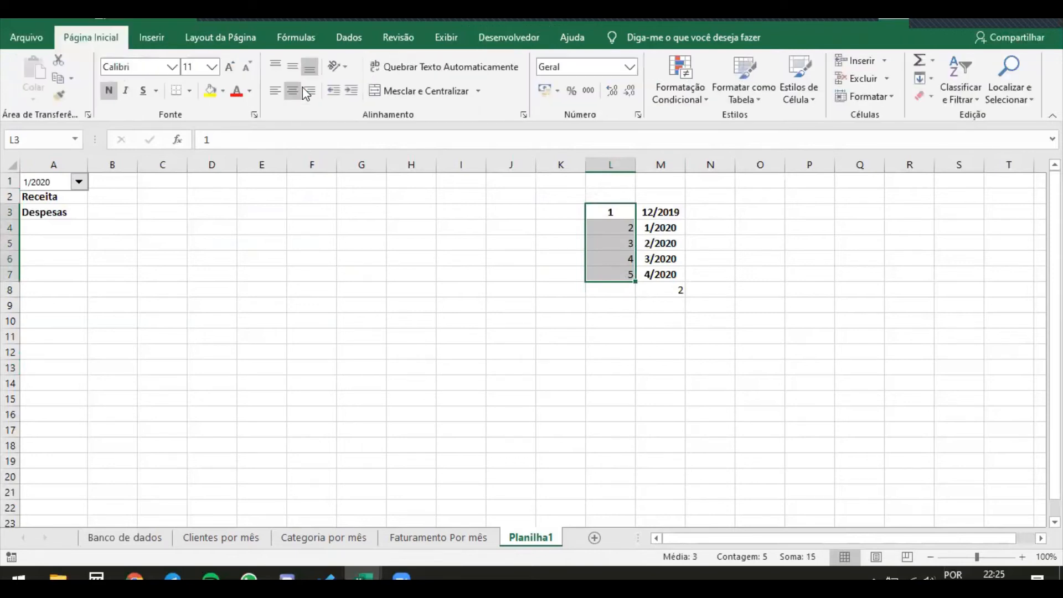
{"action": "left_click", "coordinate": [290, 94]}
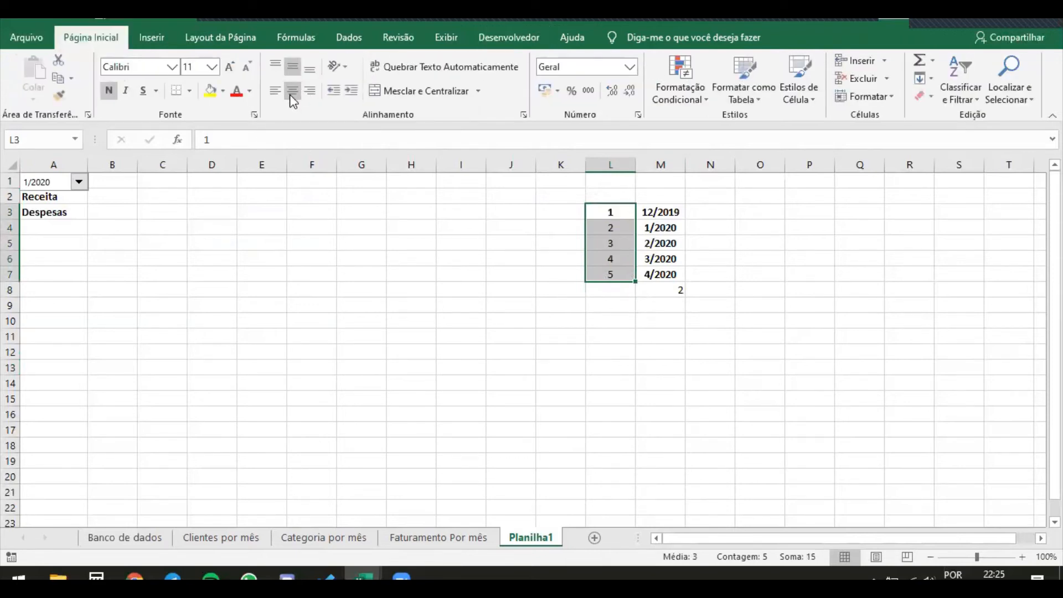
{"action": "left_click", "coordinate": [648, 339]}
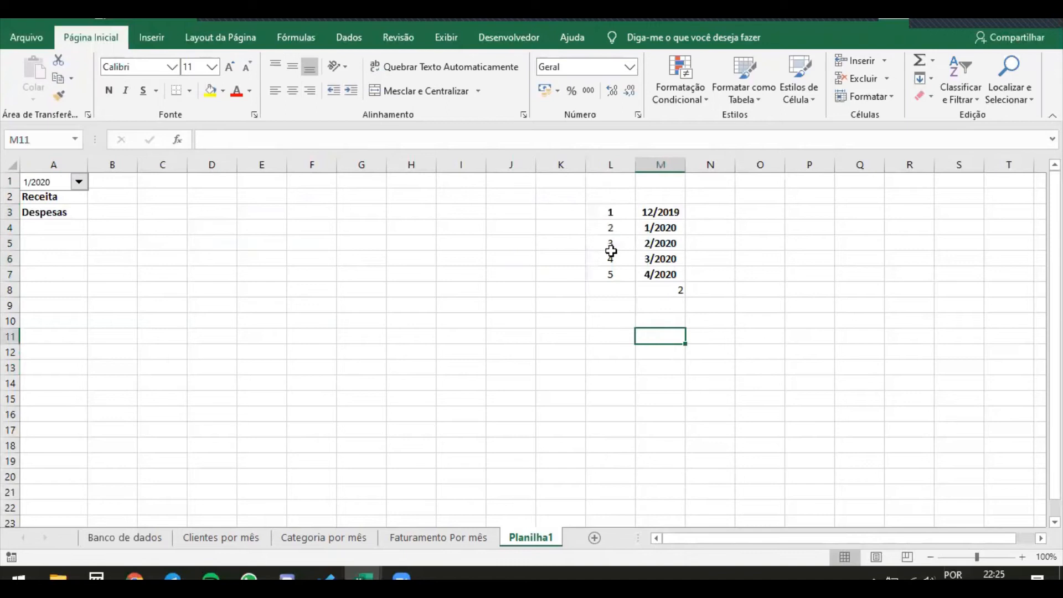
Try swapping the first two month numbers, entering 2 in L3 and 1 in L4, and undo both entries
{"action": "left_click_drag", "start_coordinate": [612, 212], "coordinate": [622, 230]}
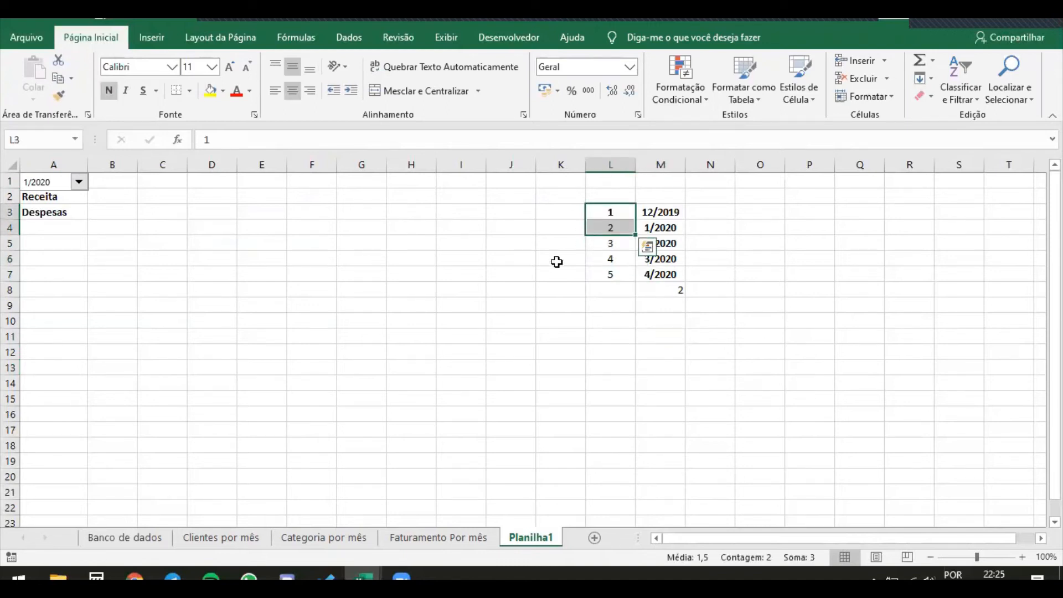
{"action": "type", "text": "21"}
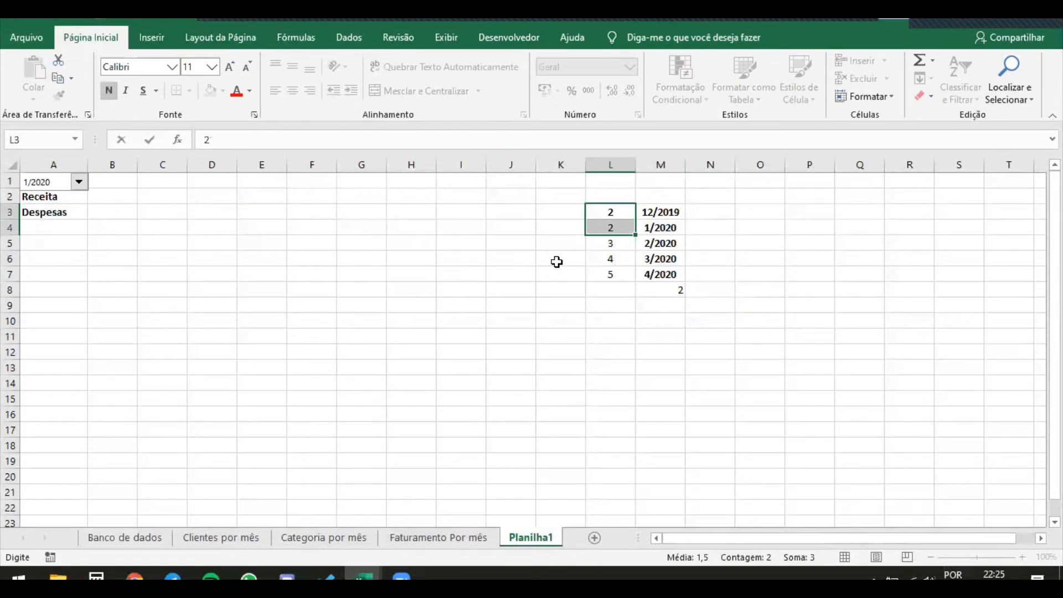
{"action": "key", "text": "Return"}
{"action": "type", "text": "1"}
{"action": "key", "text": "Return"}
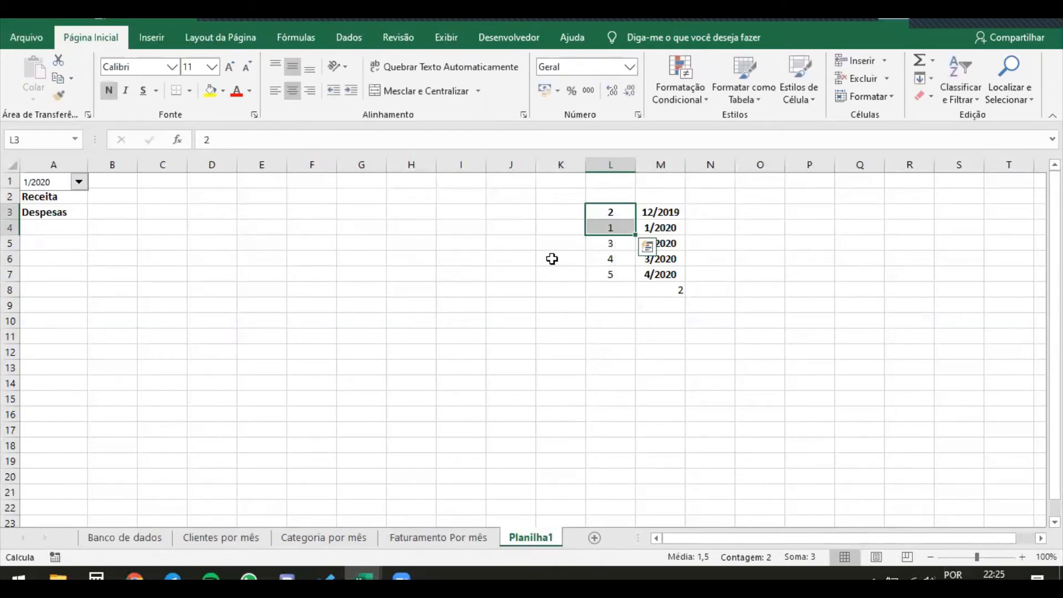
{"action": "left_click", "coordinate": [409, 330]}
{"action": "key", "text": "ctrl+z"}
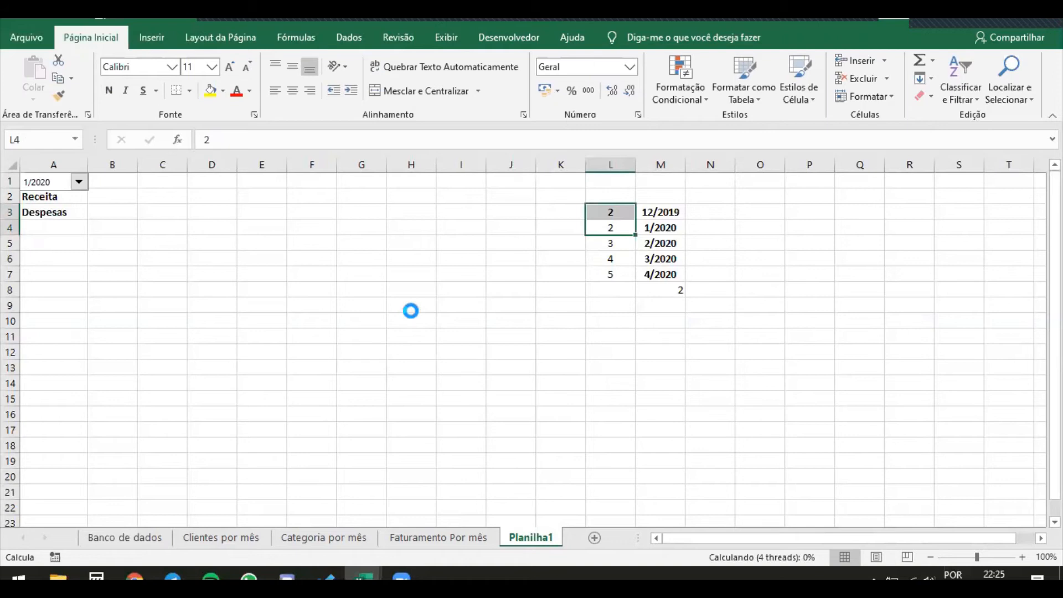
{"action": "key", "text": "ctrl+z"}
{"action": "left_click", "coordinate": [430, 257]}
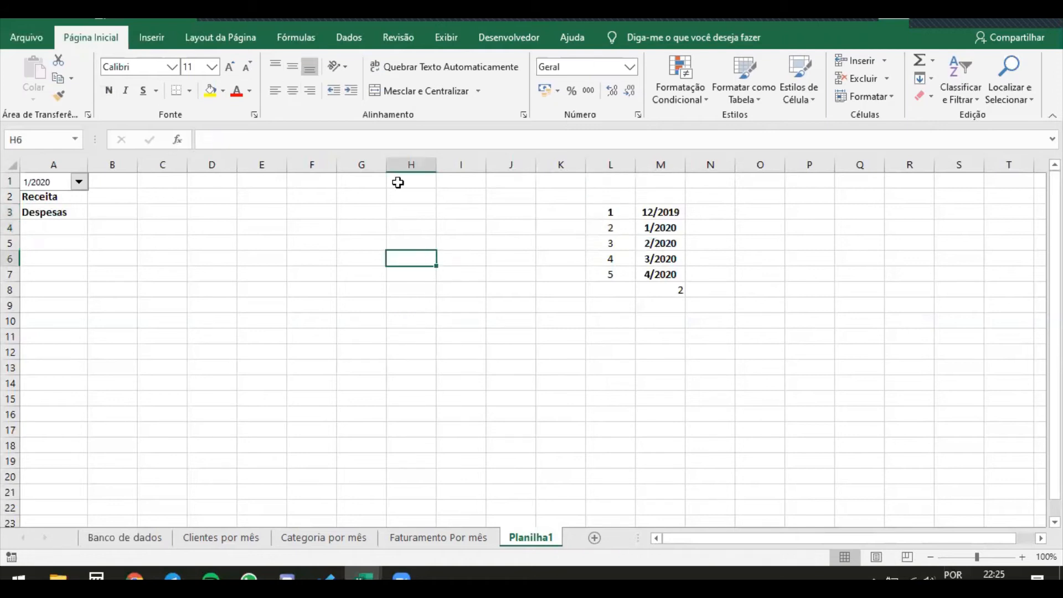
Start a PROCV formula in cell B1, choosing the function from the suggestions after reading its description
{"action": "left_click", "coordinate": [123, 197]}
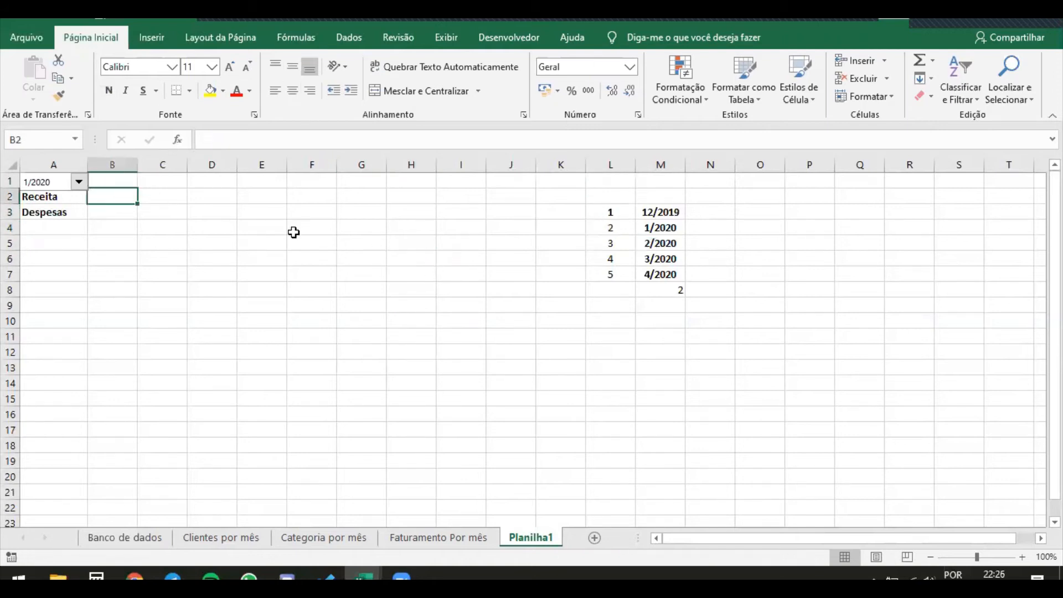
{"action": "left_click", "coordinate": [119, 181]}
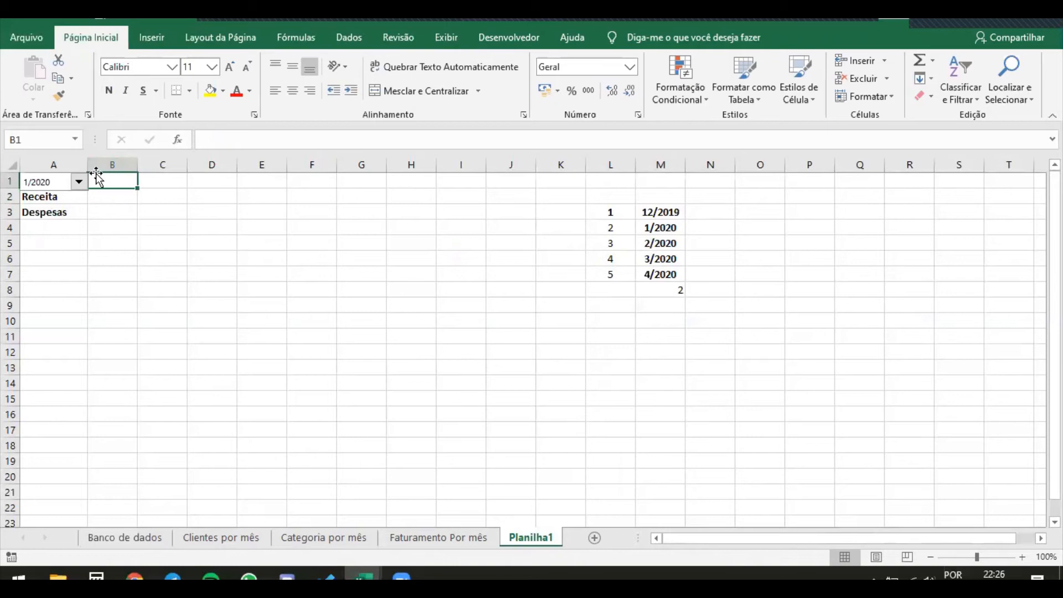
{"action": "type", "text": "="}
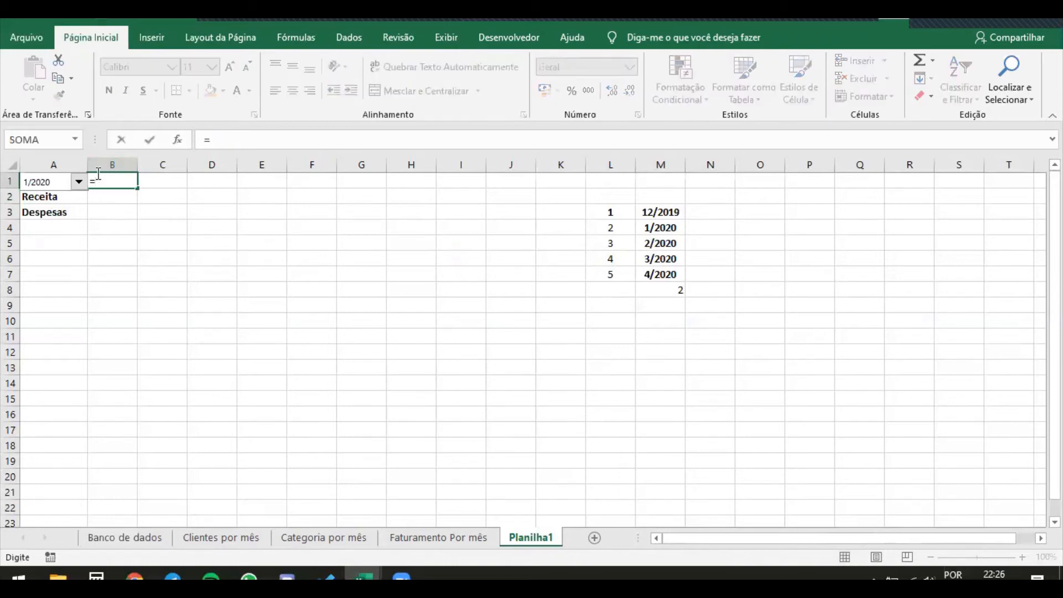
{"action": "type", "text": "proc"}
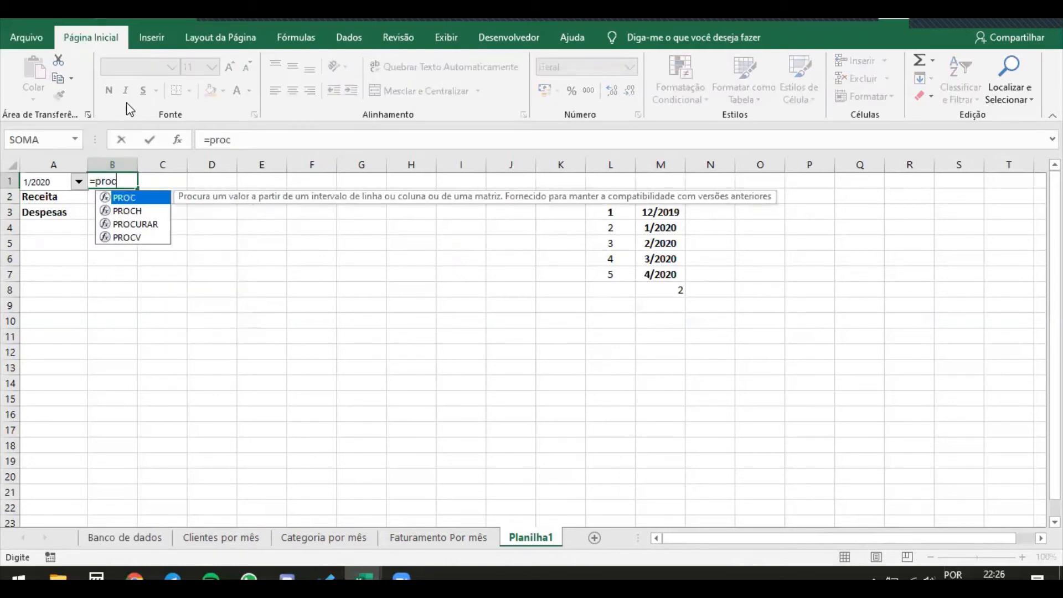
{"action": "left_click", "coordinate": [140, 212]}
{"action": "left_click", "coordinate": [145, 225]}
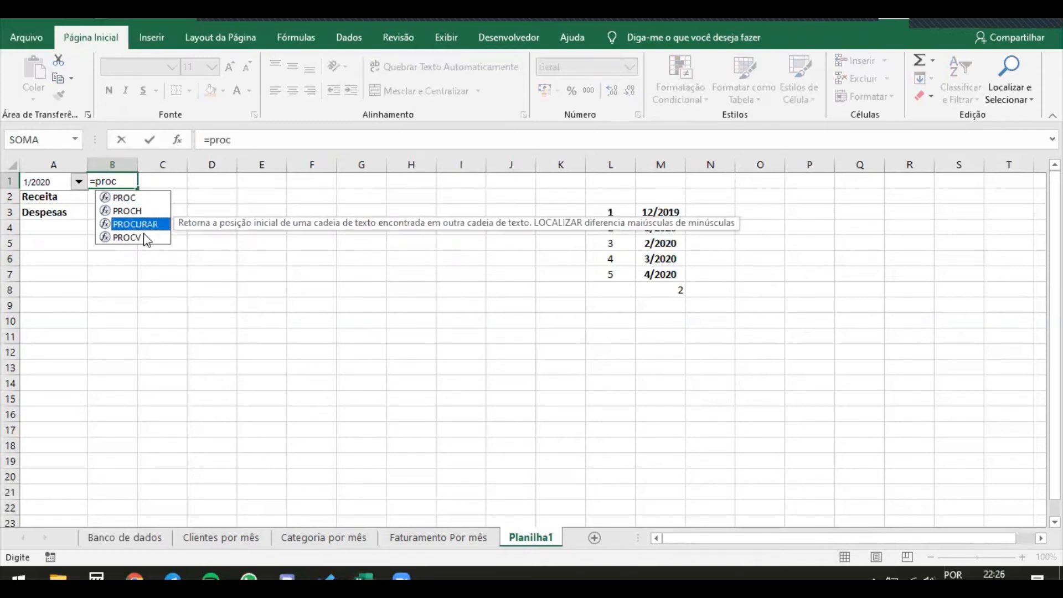
{"action": "left_click", "coordinate": [147, 238]}
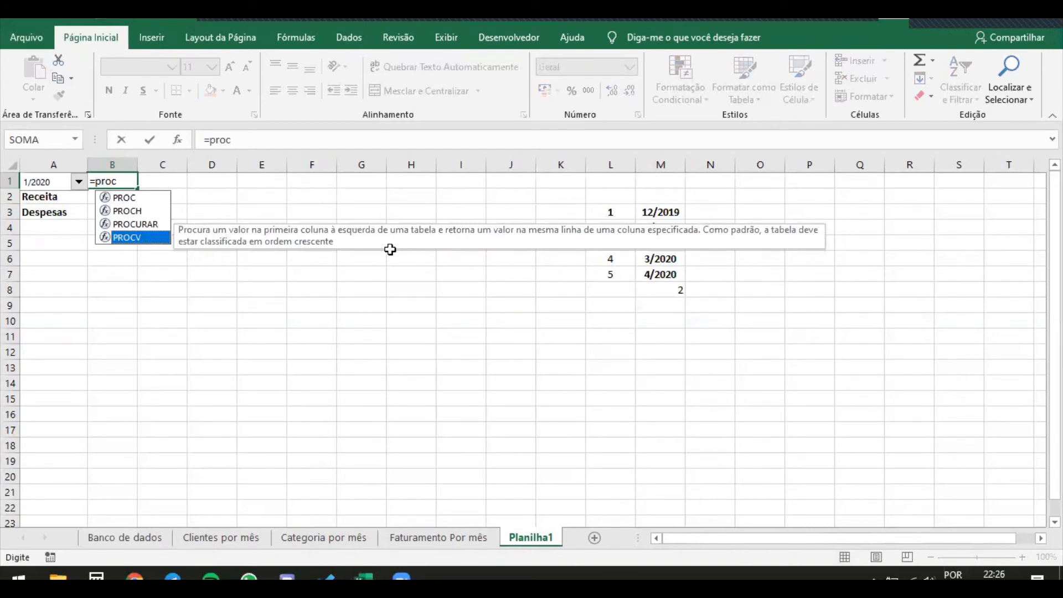
{"action": "left_click_drag", "start_coordinate": [565, 235], "coordinate": [467, 299]}
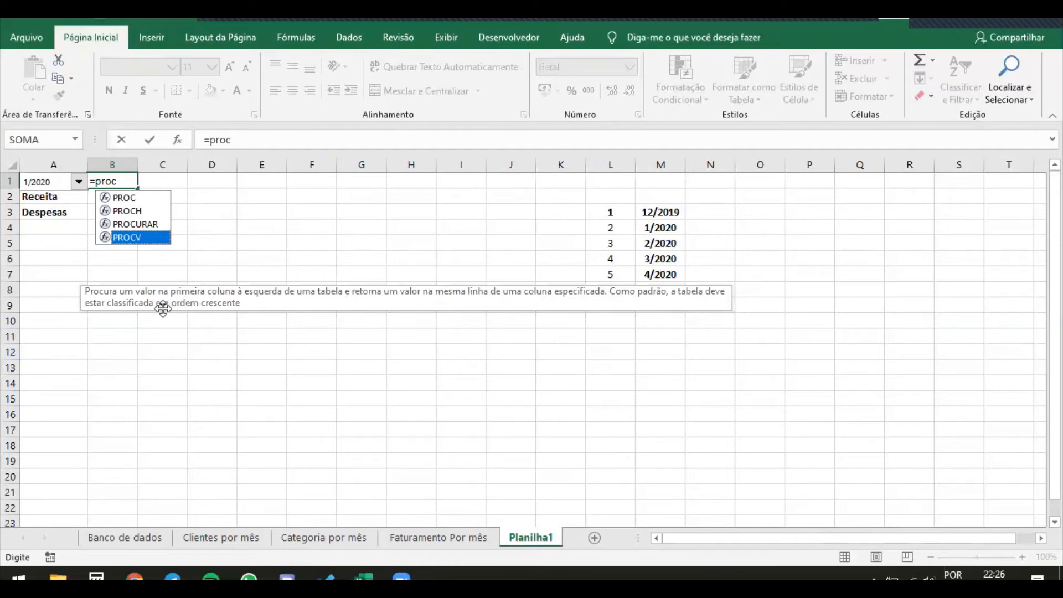
{"action": "double_click", "coordinate": [132, 238]}
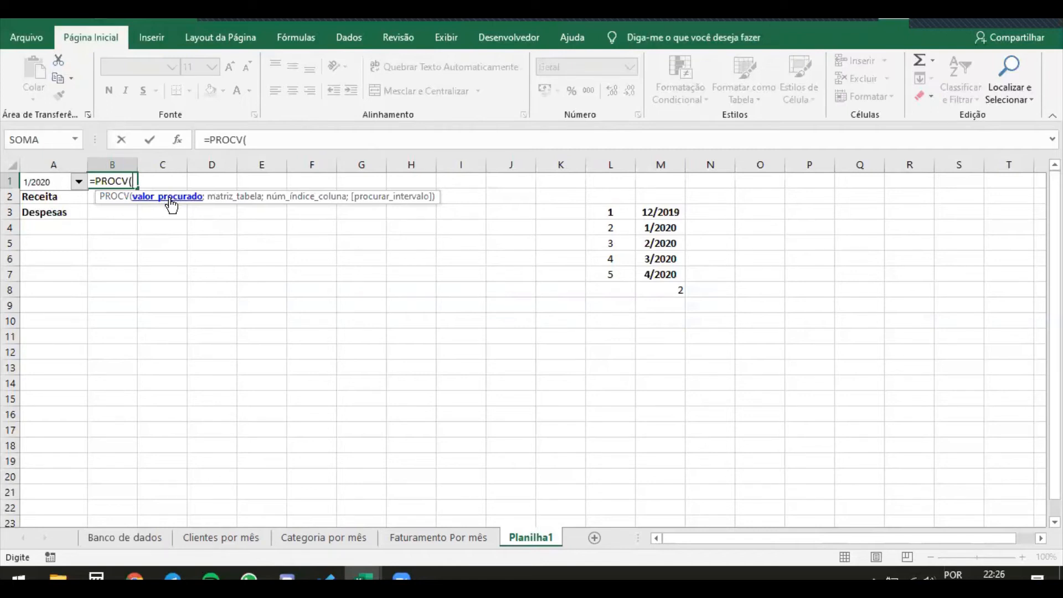
Use M8 as the lookup value and L3:M7 as the table range in the PROCV formula in B1
{"action": "left_click", "coordinate": [672, 291]}
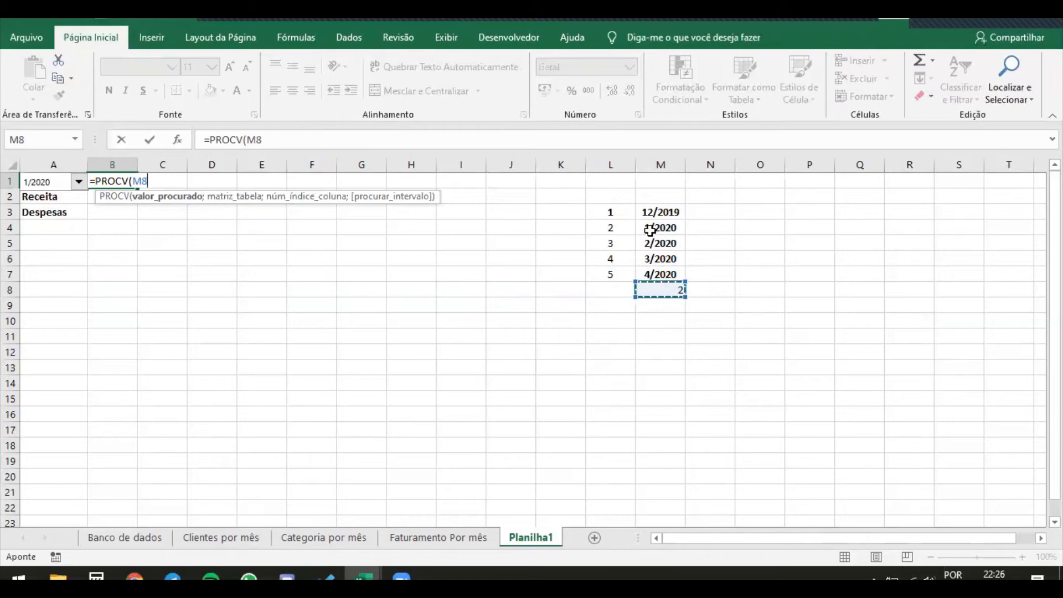
{"action": "type", "text": ";"}
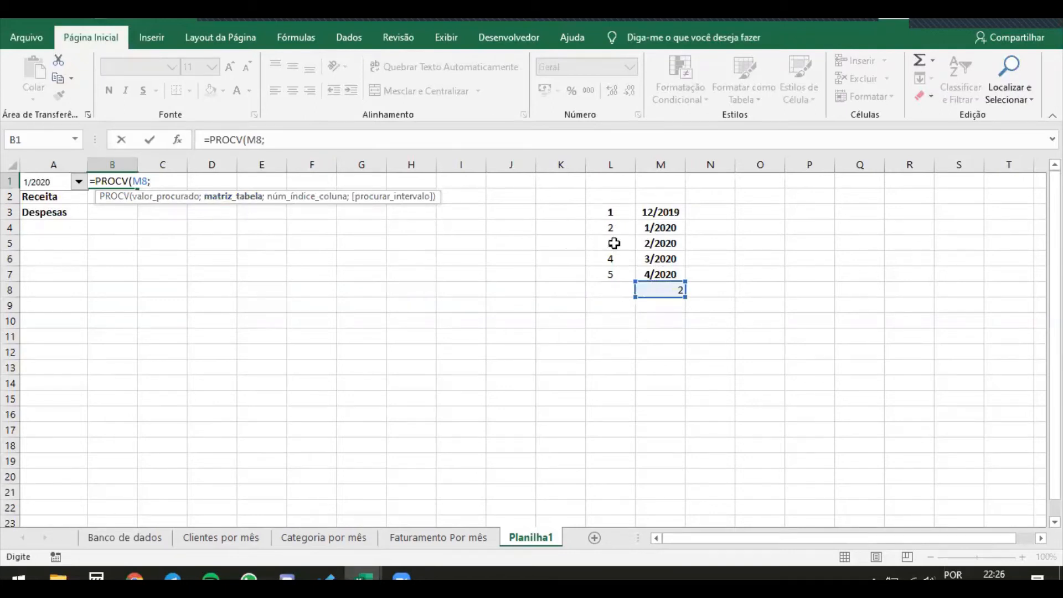
{"action": "left_click_drag", "start_coordinate": [617, 212], "coordinate": [651, 268]}
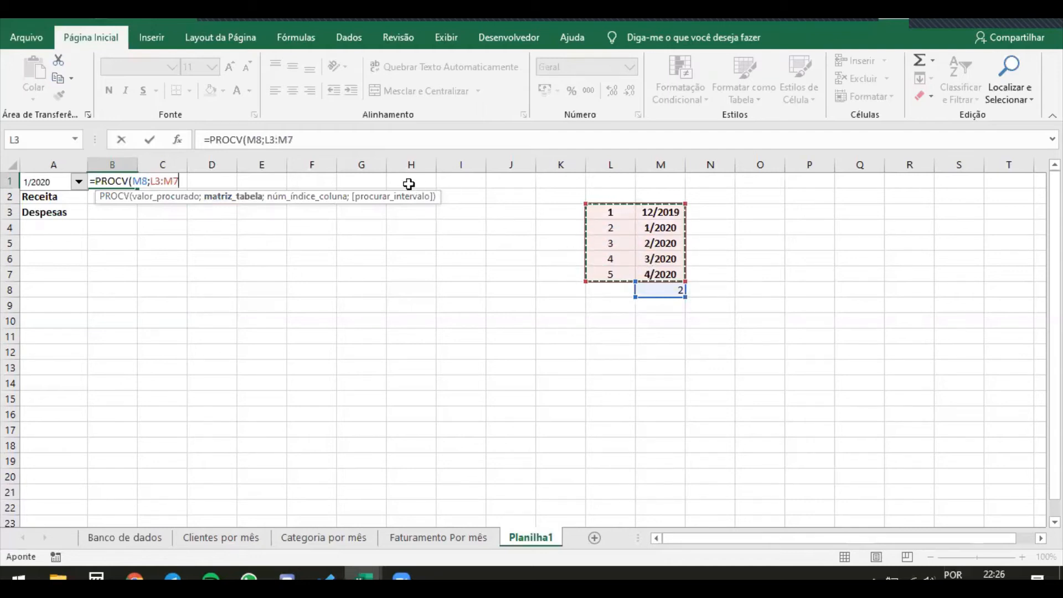
{"action": "type", "text": ";"}
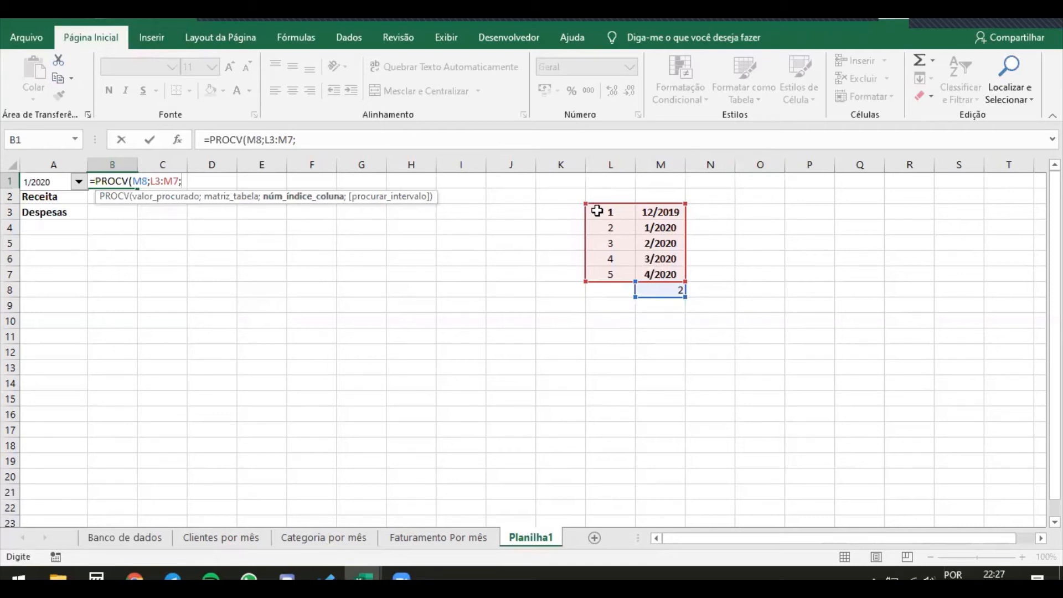
Replace the PROCV table range with L3:O7 and set the column index to 2
{"action": "left_click", "coordinate": [276, 141]}
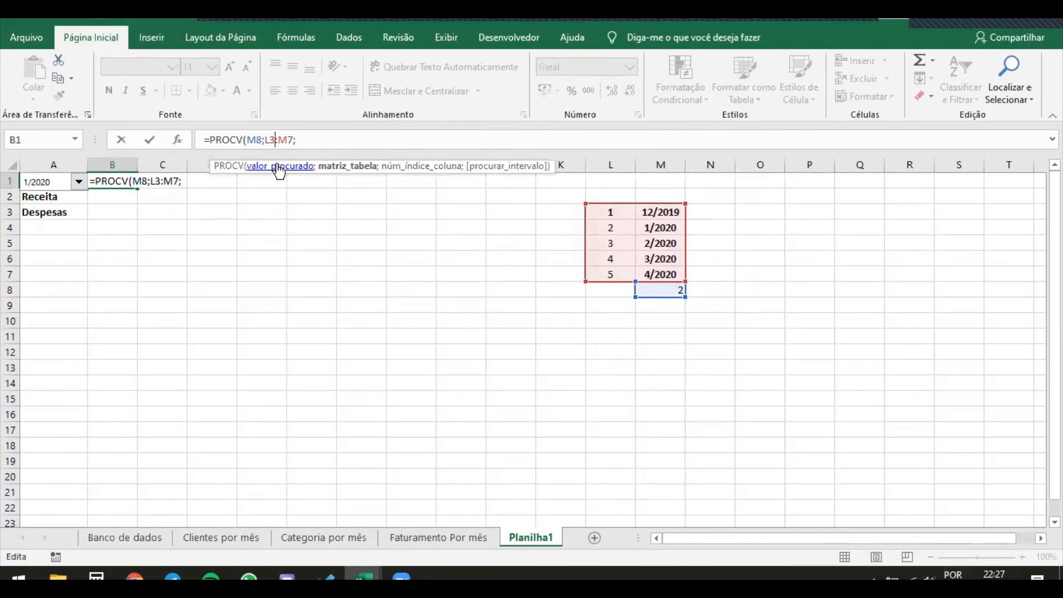
{"action": "left_click", "coordinate": [348, 166]}
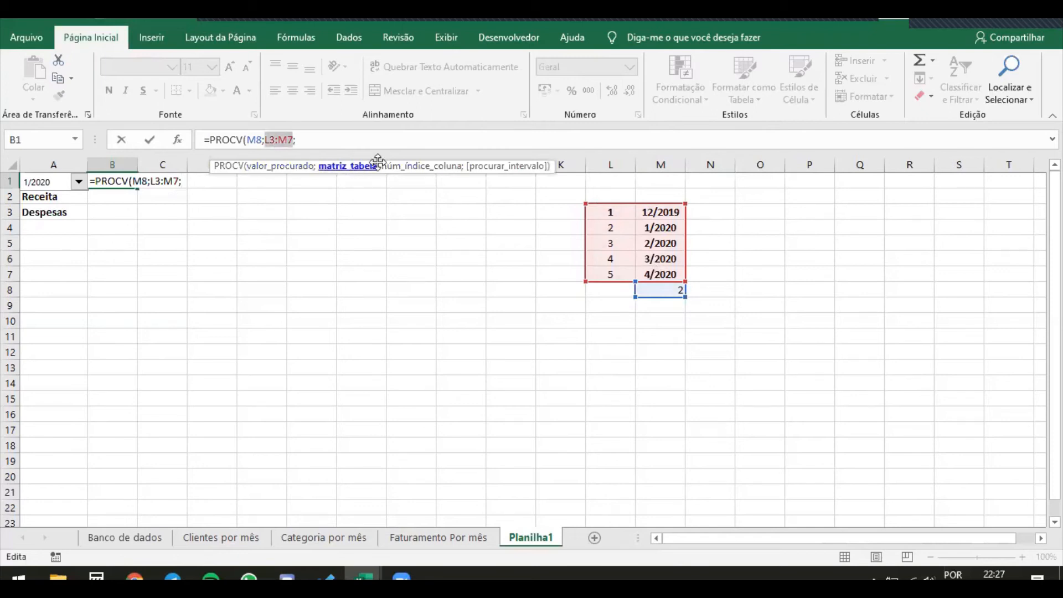
{"action": "left_click_drag", "start_coordinate": [607, 215], "coordinate": [781, 273]}
{"action": "left_click", "coordinate": [395, 168]}
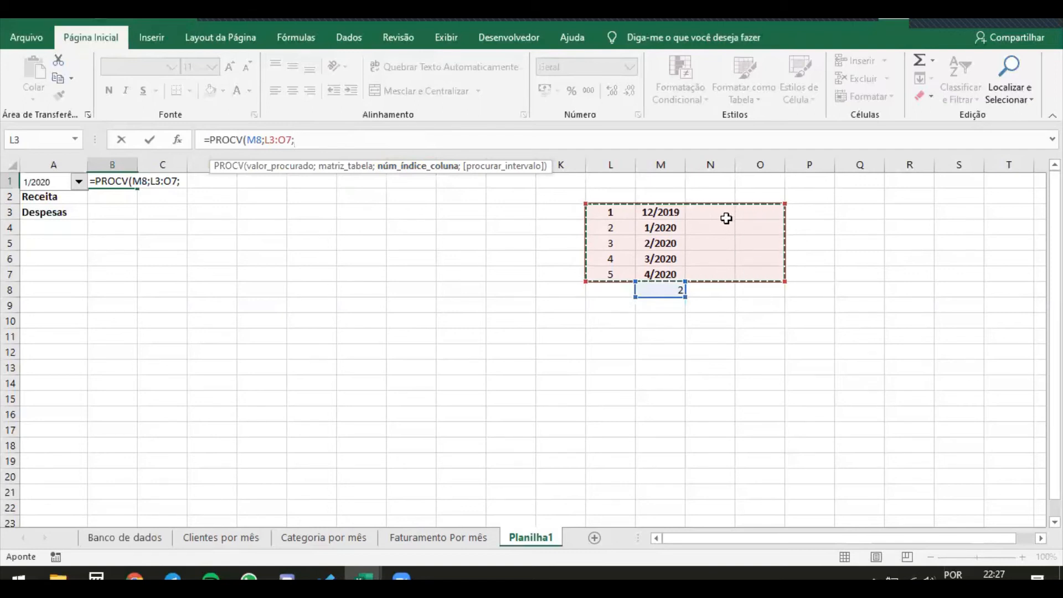
{"action": "type", "text": "4"}
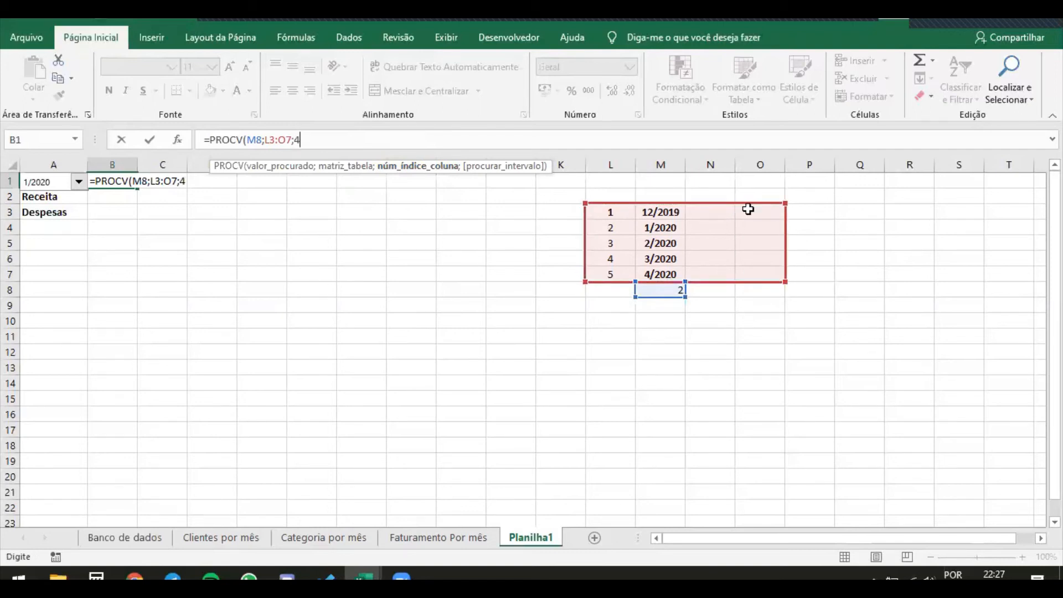
{"action": "key", "text": "BackSpace"}
{"action": "type", "text": "2"}
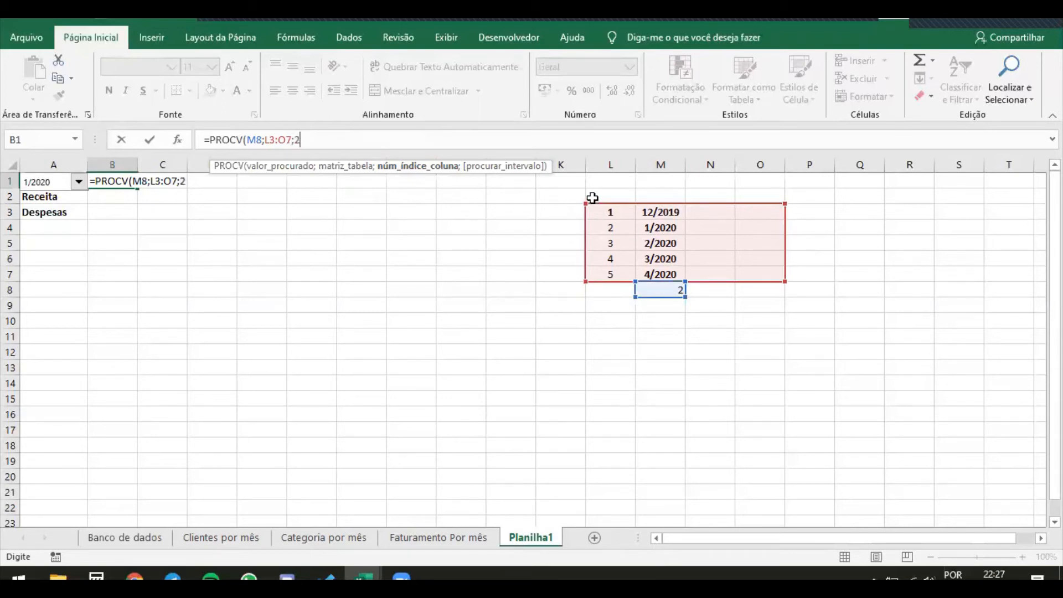
{"action": "type", "text": ";"}
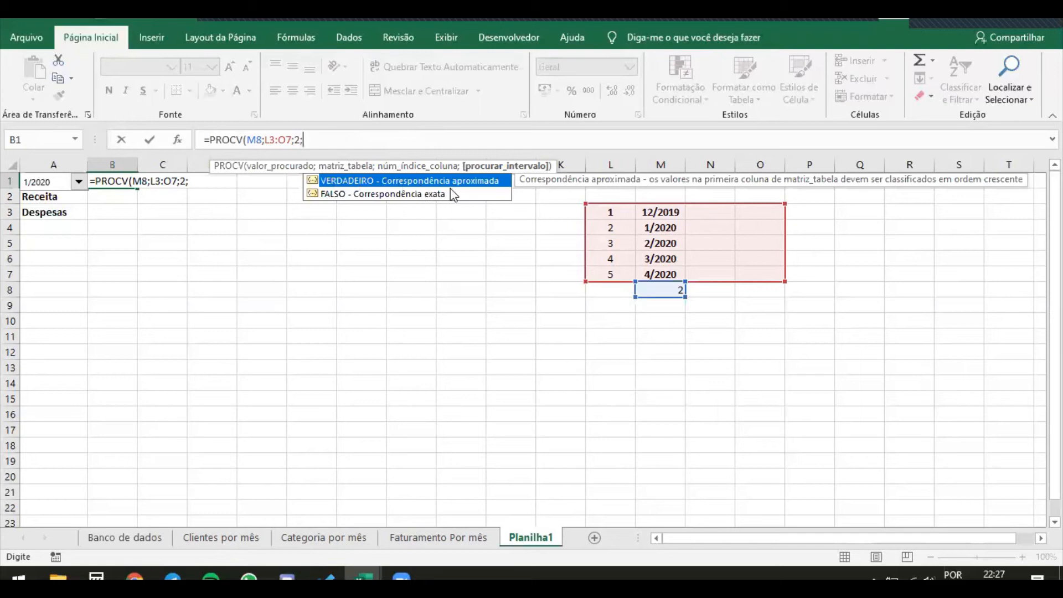
Set the PROCV match type to FALSO (exact match), close the parenthesis and enter the formula in B1
{"action": "left_click", "coordinate": [424, 196]}
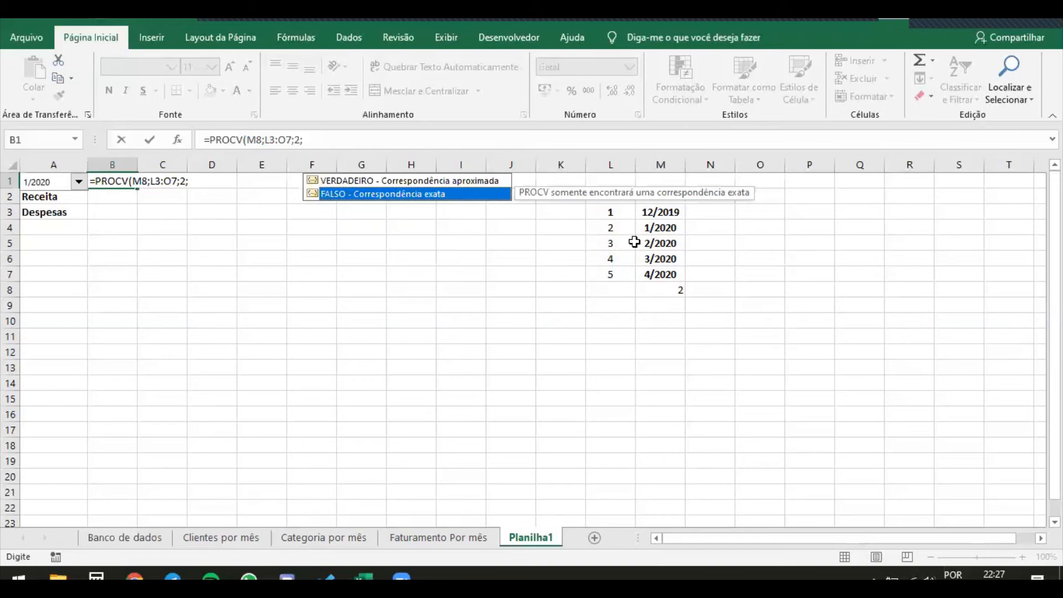
{"action": "double_click", "coordinate": [477, 193]}
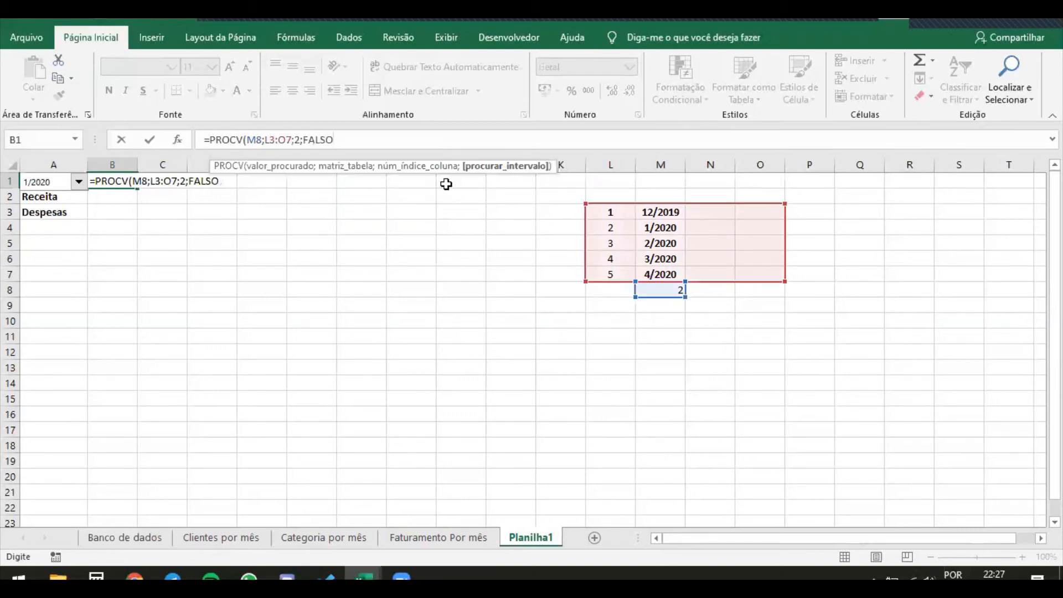
{"action": "type", "text": ")"}
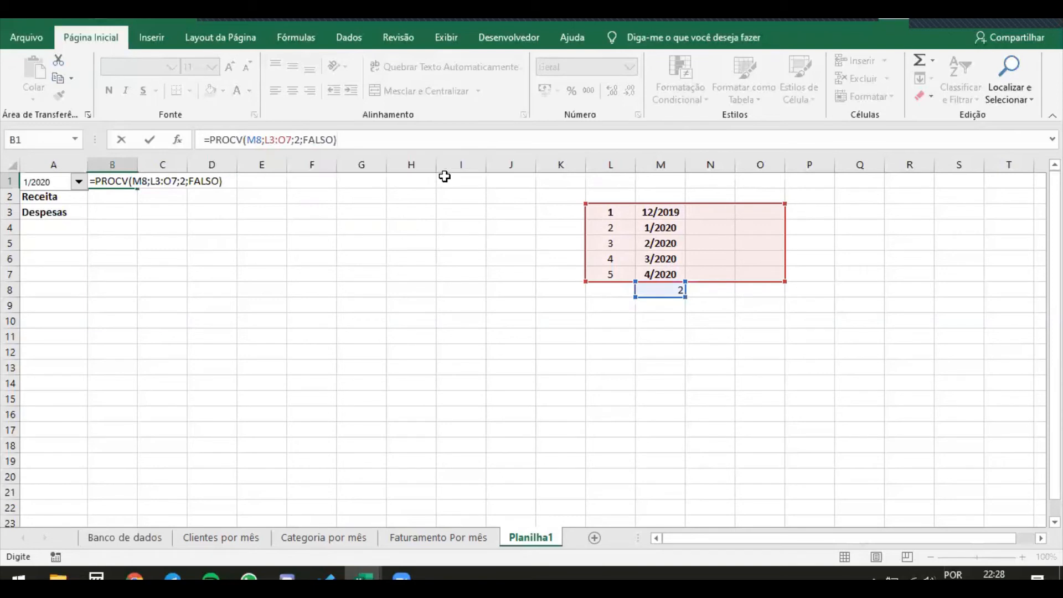
{"action": "key", "text": "Return"}
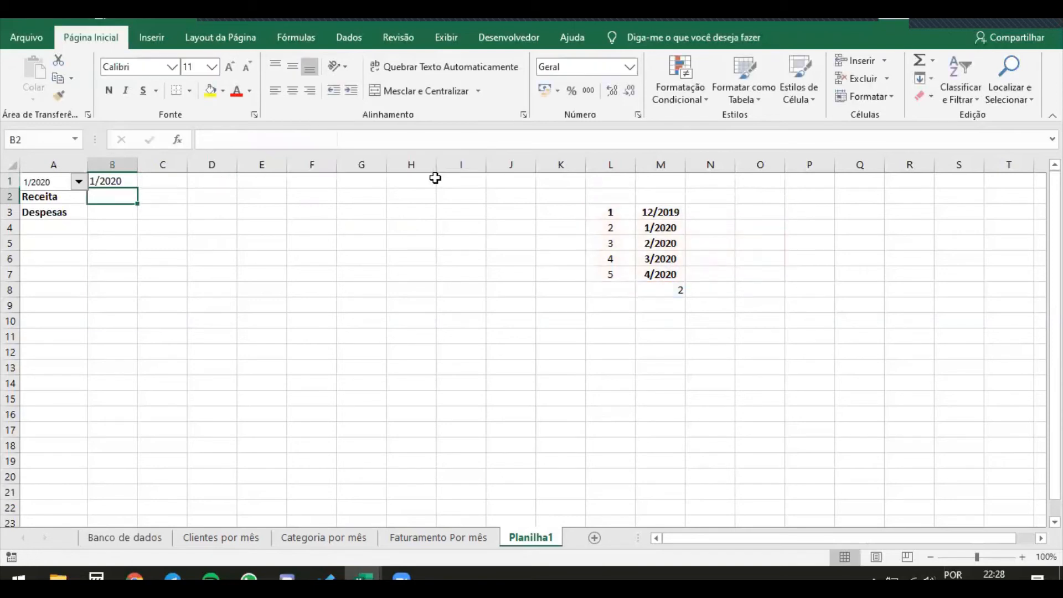
Test the PROCV result in B1 by choosing 3/2020 and then 4/2020 in the combo box
{"action": "left_click", "coordinate": [107, 180]}
{"action": "left_click", "coordinate": [80, 182]}
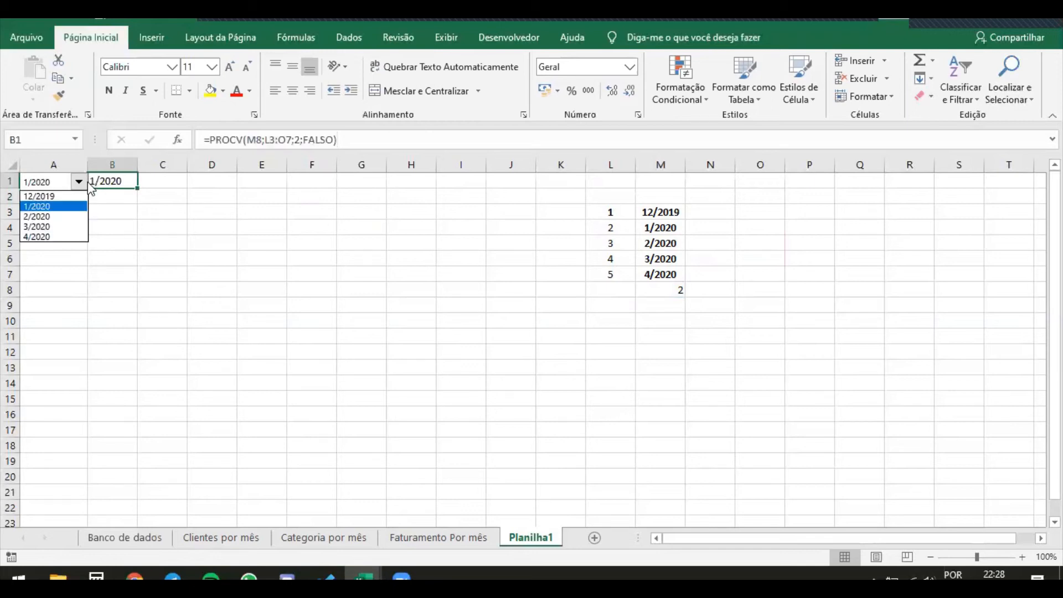
{"action": "left_click", "coordinate": [53, 227]}
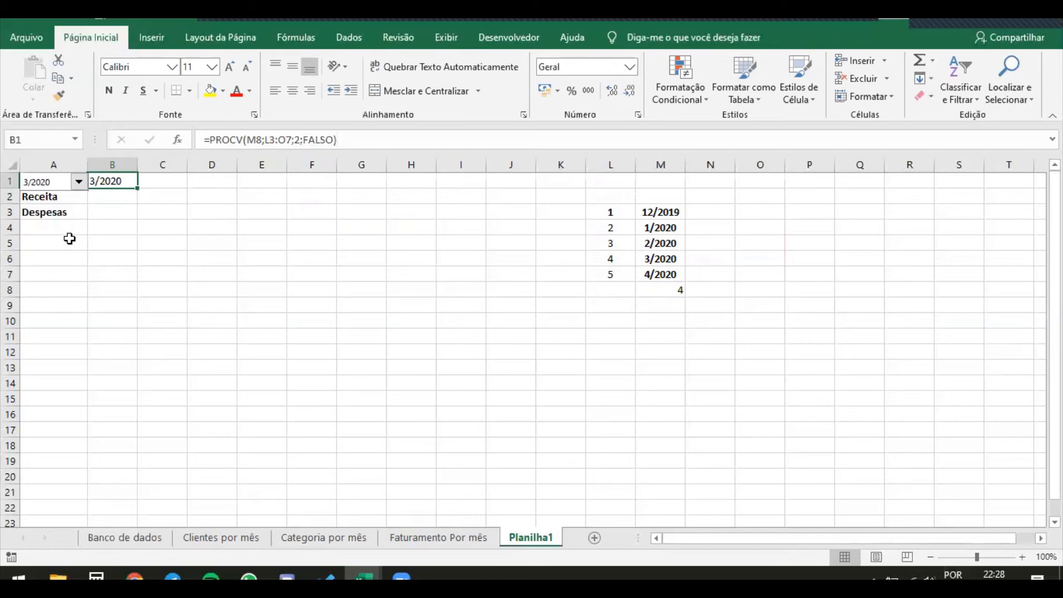
{"action": "left_click", "coordinate": [79, 183]}
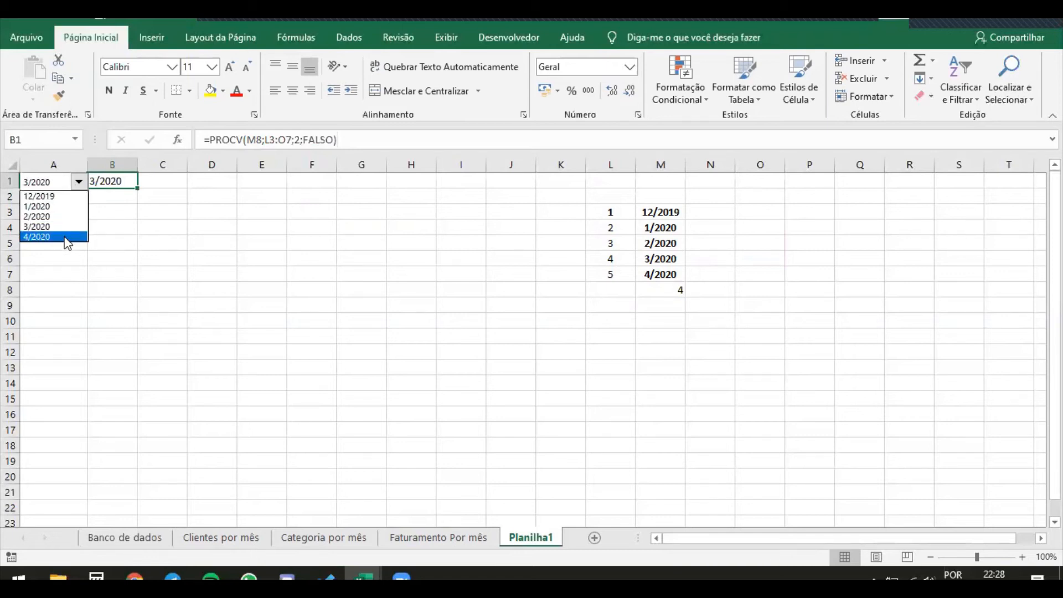
{"action": "left_click", "coordinate": [64, 237]}
{"action": "left_click", "coordinate": [107, 248]}
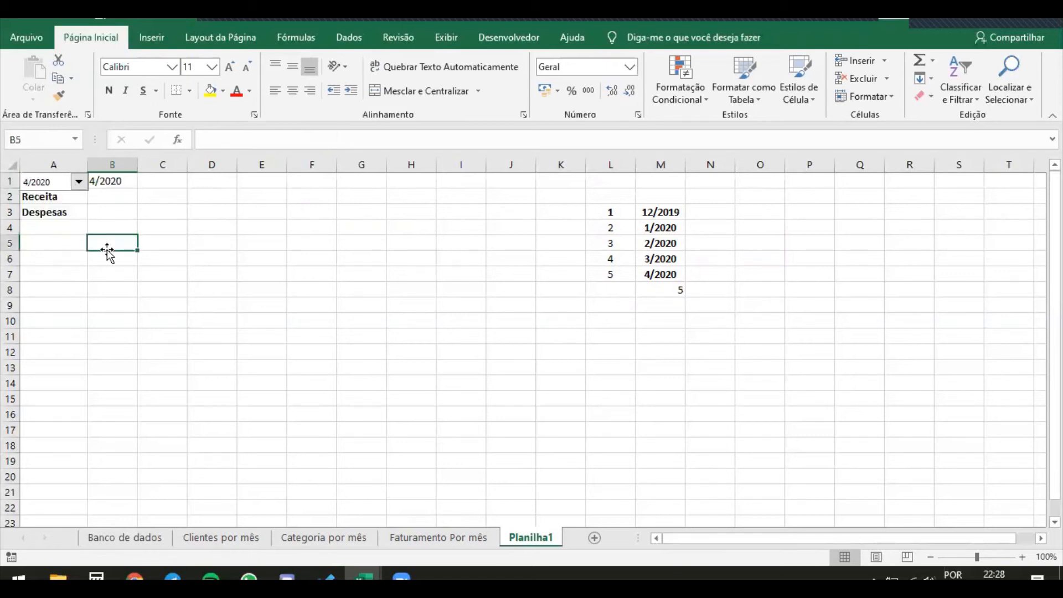
{"action": "right_click", "coordinate": [52, 183]}
{"action": "key", "text": "Escape"}
{"action": "mouse_move", "coordinate": [51, 182]}
{"action": "left_mouse_down"}
{"action": "mouse_move", "coordinate": [118, 181]}
{"action": "mouse_move", "coordinate": [38, 187]}
{"action": "left_mouse_up"}
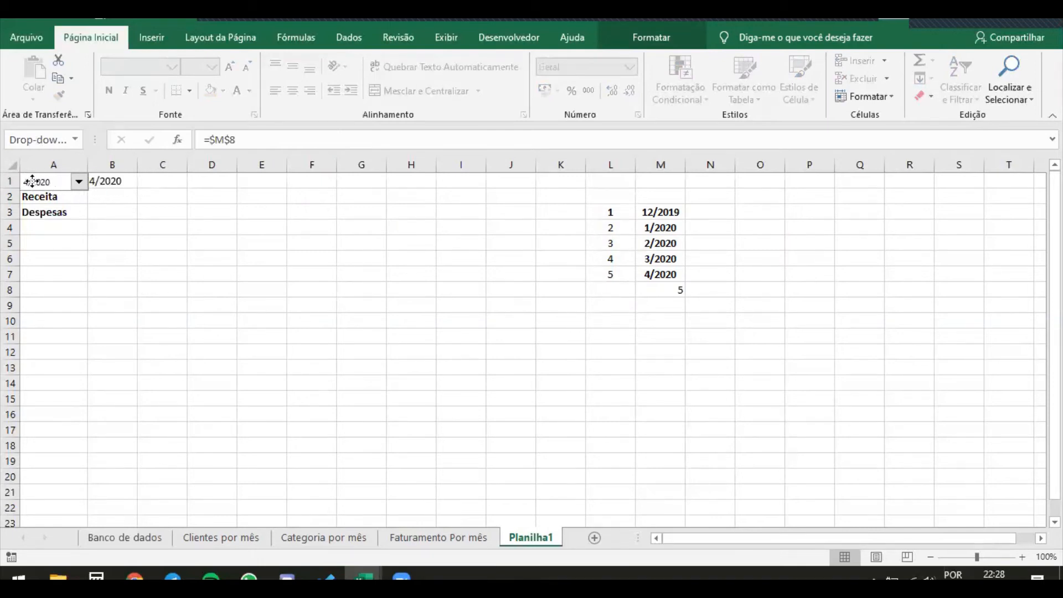
{"action": "left_click", "coordinate": [114, 195]}
{"action": "left_click", "coordinate": [111, 181]}
Start a SOMASES formula in cell B2, beside the Receita label
{"action": "left_click", "coordinate": [113, 196]}
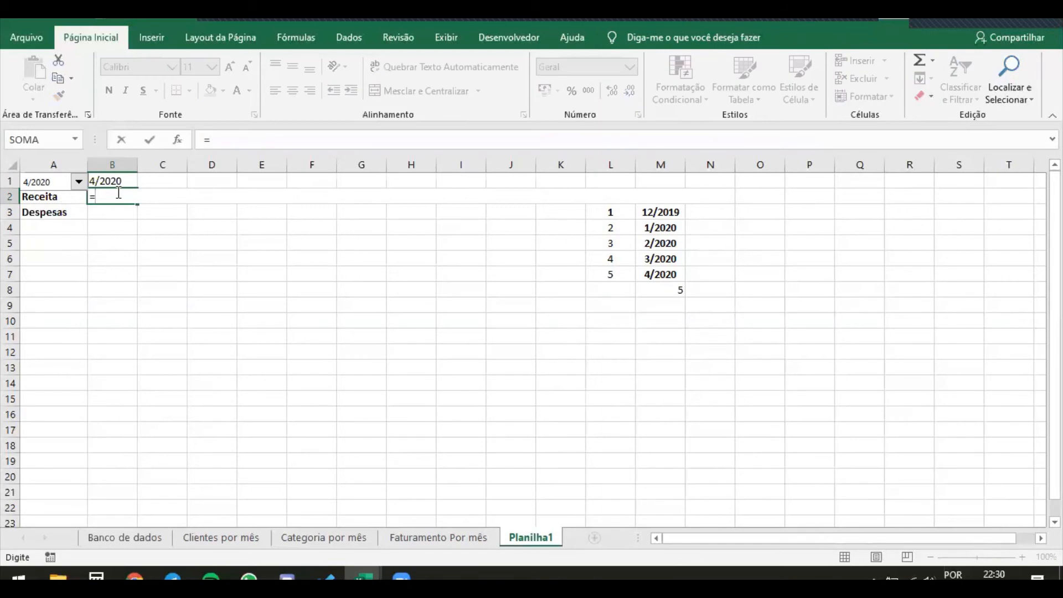
{"action": "type", "text": "somases"}
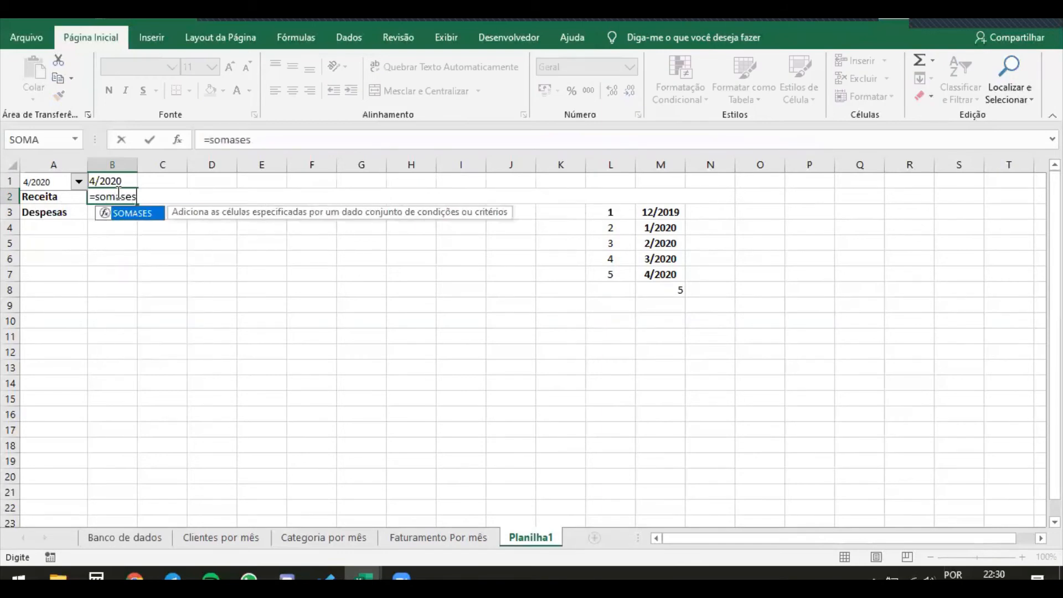
{"action": "key", "text": "Tab"}
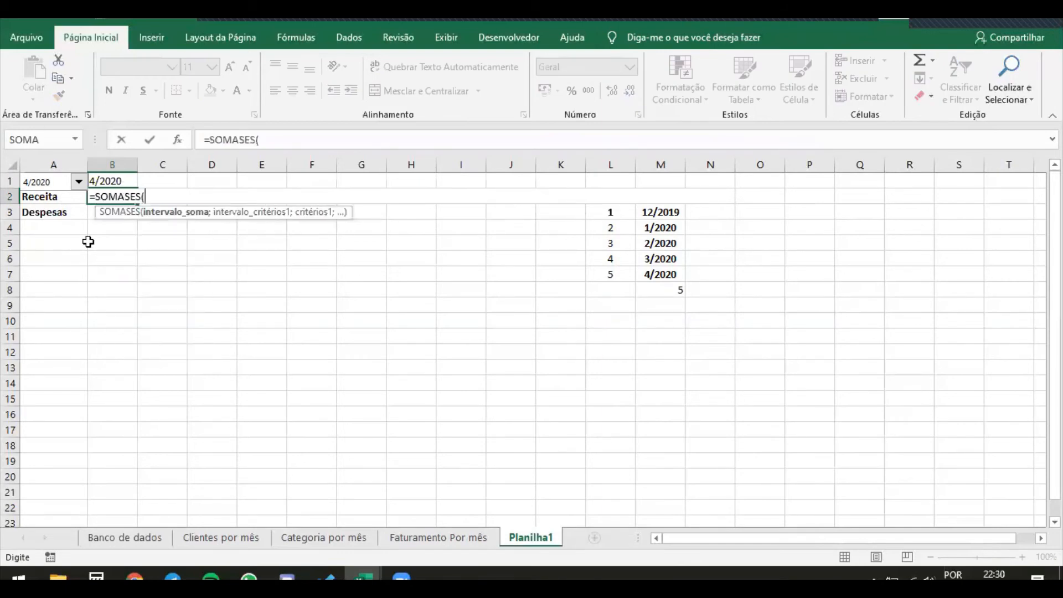
Set the SOMASES sum range to the absolute range $I$3:$I$72 in the VALOR column of the Banco de dados sheet
{"action": "left_click", "coordinate": [111, 539]}
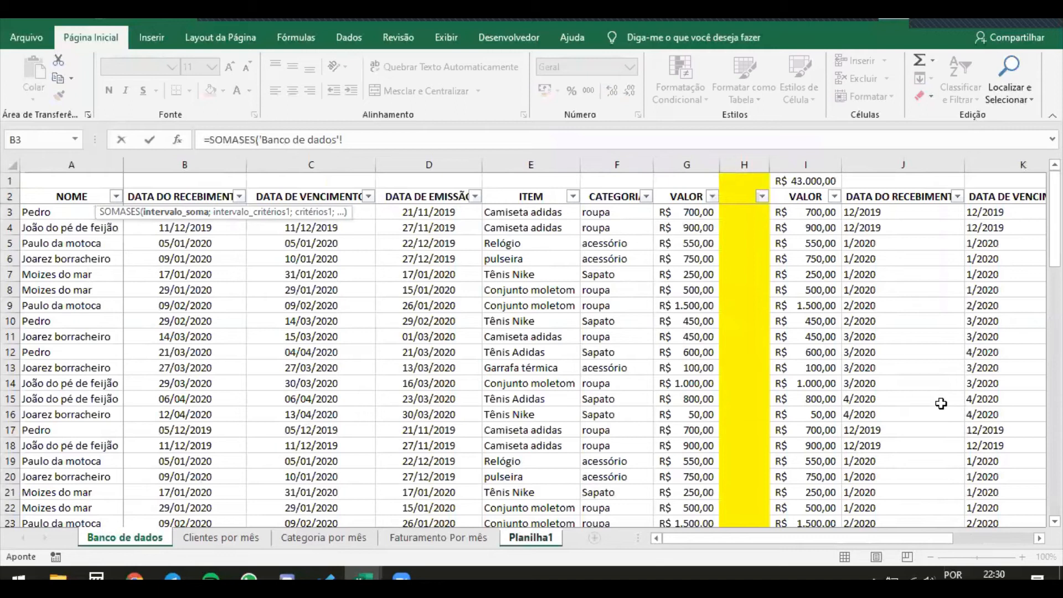
{"action": "left_click_drag", "start_coordinate": [862, 540], "coordinate": [939, 540]}
{"action": "left_click_drag", "start_coordinate": [448, 212], "coordinate": [441, 476]}
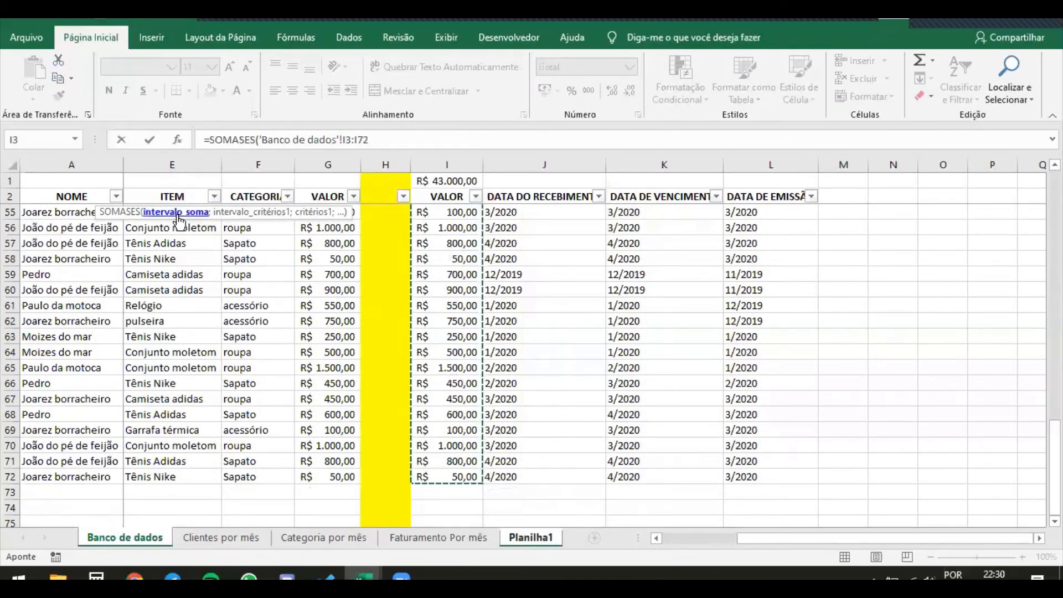
{"action": "key", "text": "F4"}
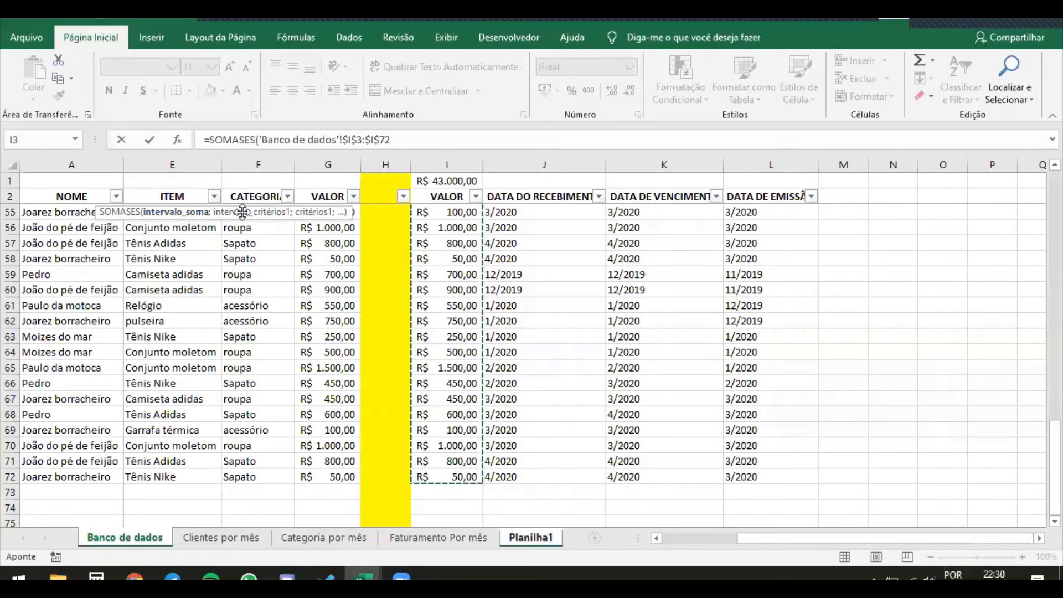
{"action": "left_click", "coordinate": [436, 135]}
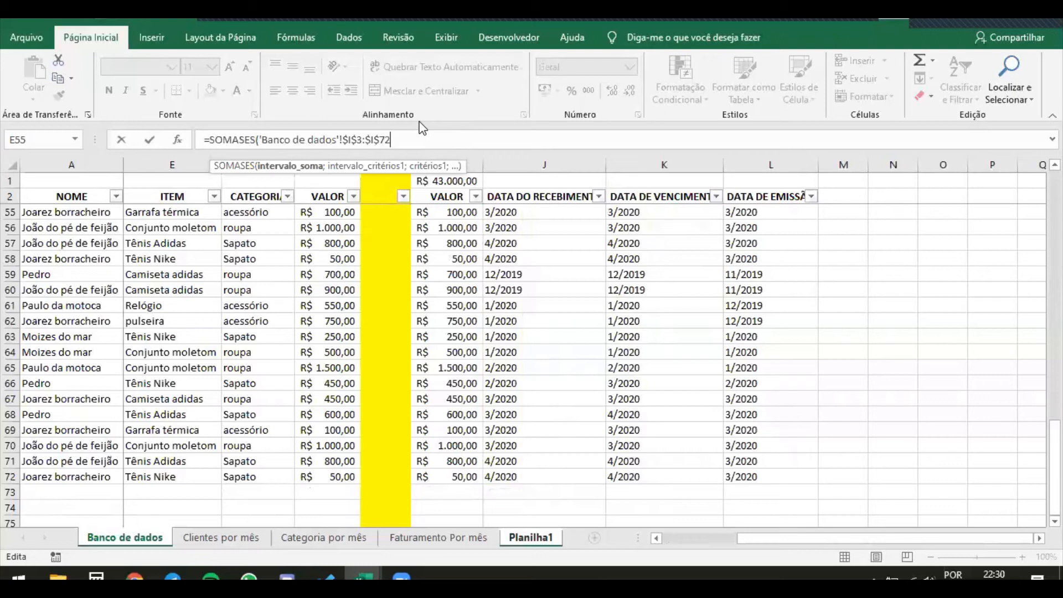
{"action": "type", "text": ";"}
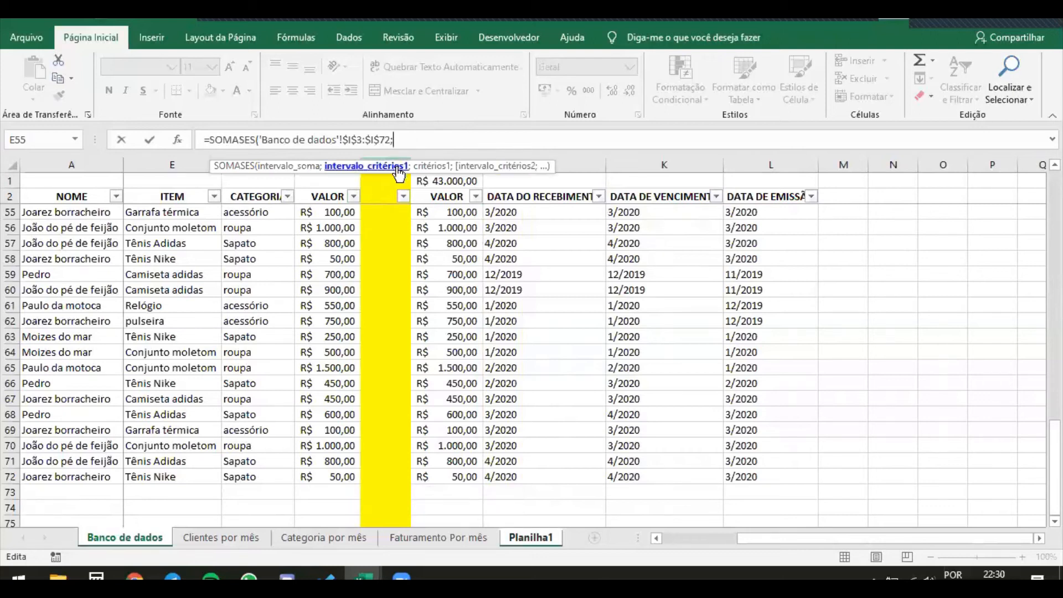
Add the absolute receipt-date range $J$3:$J$72 from Banco de dados as the criteria range, with Planilha1 cell B1 as its criterion
{"action": "scroll", "coordinate": [609, 362], "scroll_direction": "up", "scroll_amount": 17}
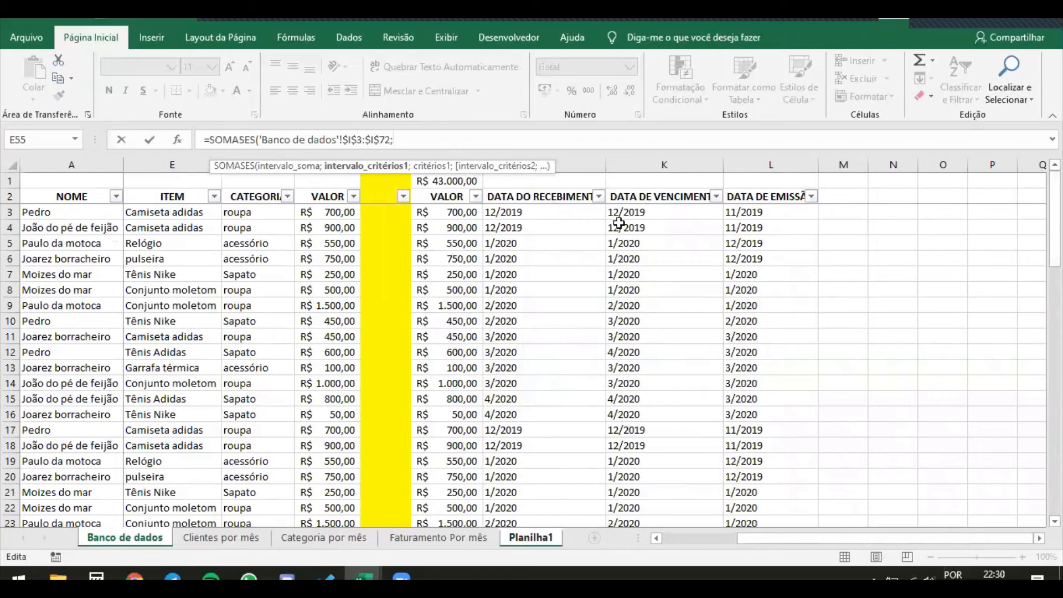
{"action": "left_click_drag", "start_coordinate": [579, 211], "coordinate": [573, 456]}
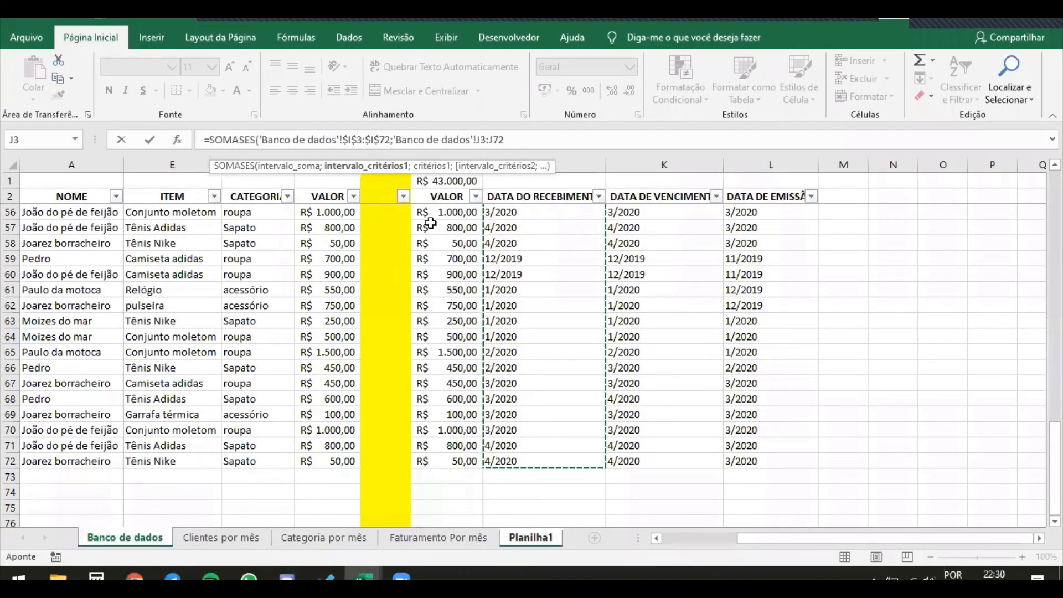
{"action": "left_click", "coordinate": [368, 172]}
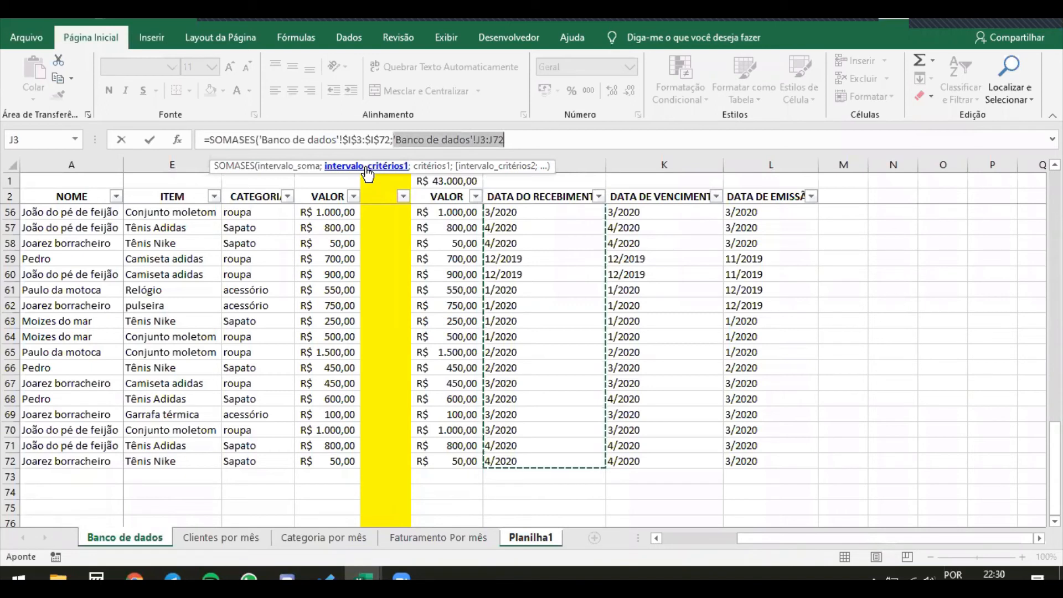
{"action": "key", "text": "F4"}
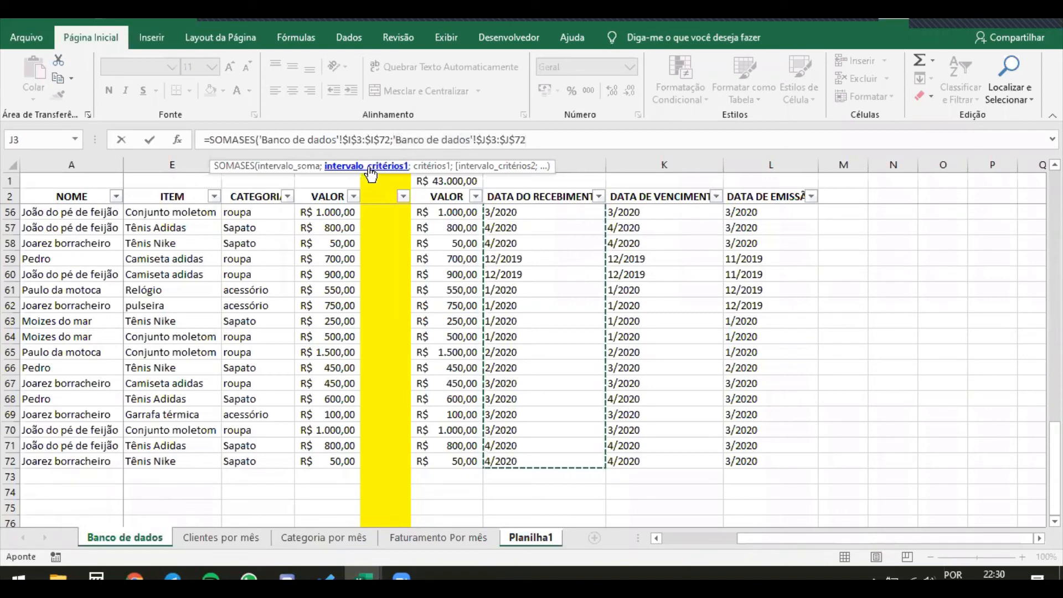
{"action": "left_click", "coordinate": [549, 138]}
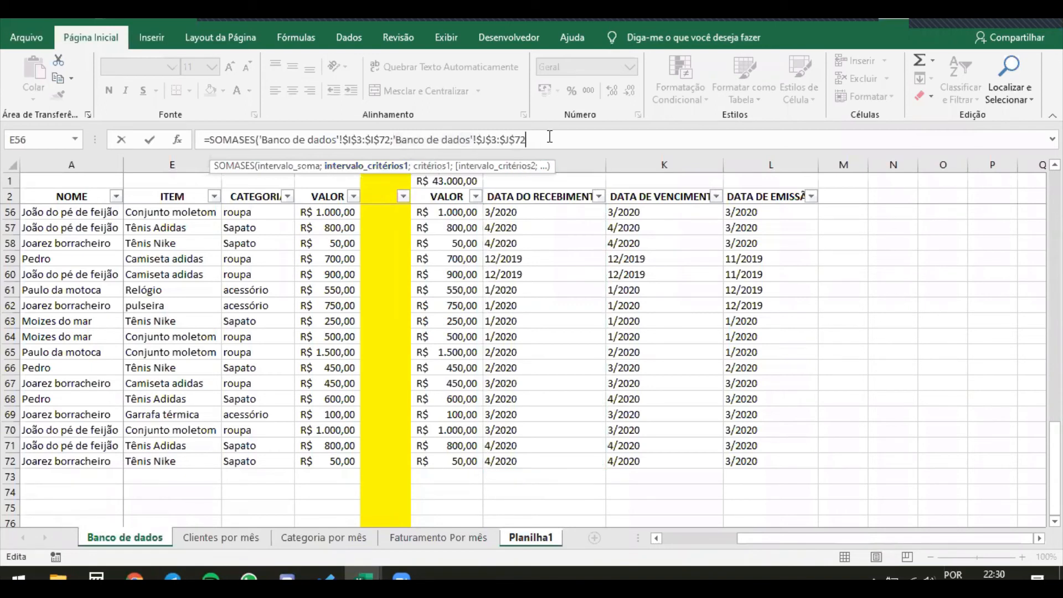
{"action": "type", "text": ";"}
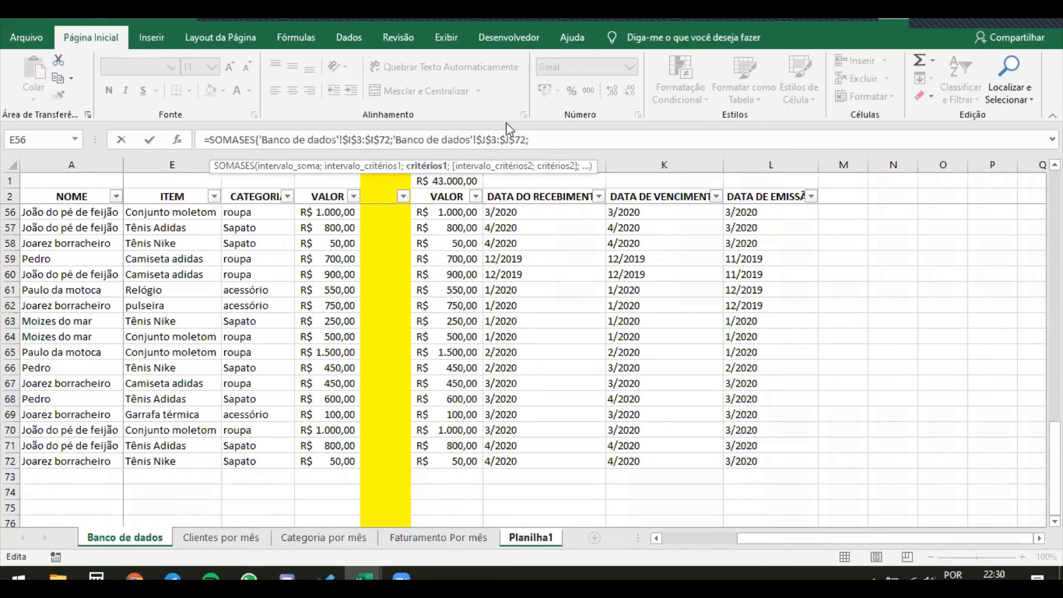
{"action": "left_click", "coordinate": [526, 542]}
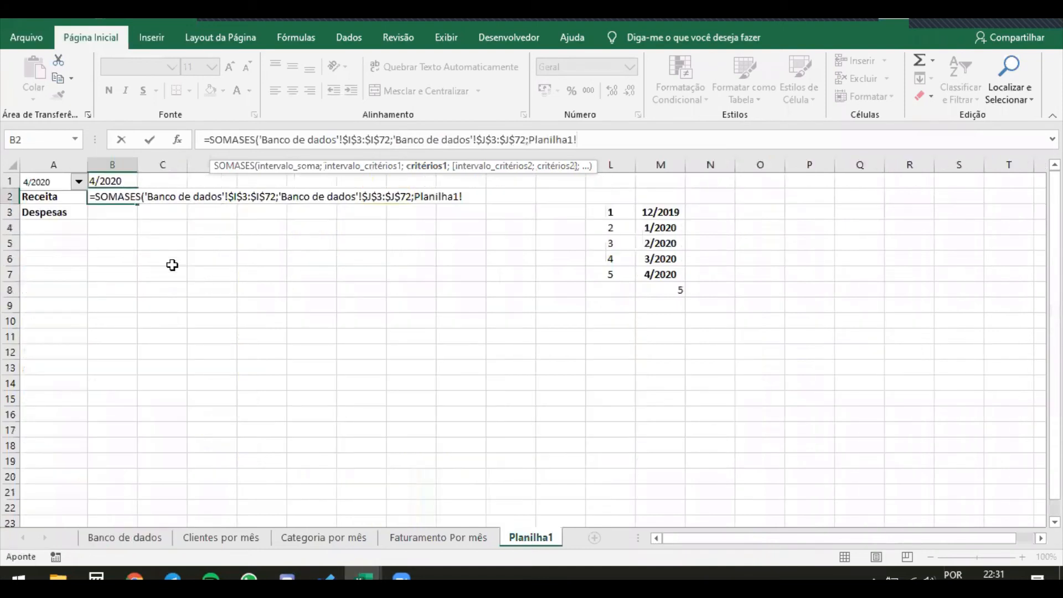
{"action": "left_click", "coordinate": [100, 181]}
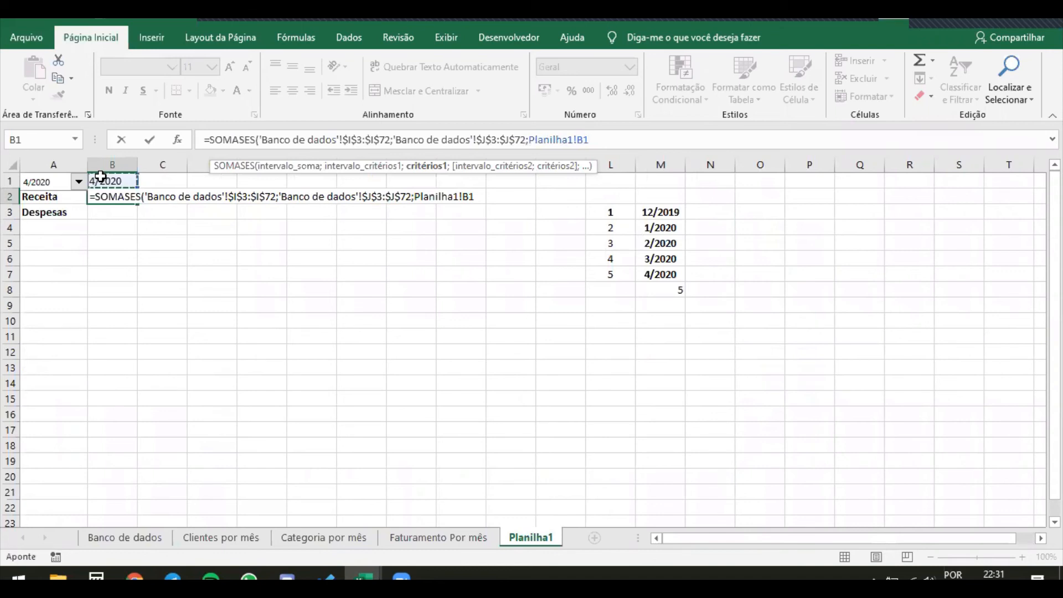
Complete the SOMASES formula in B2 and apply the R$ accounting number format to the cell
{"action": "key", "text": "Return"}
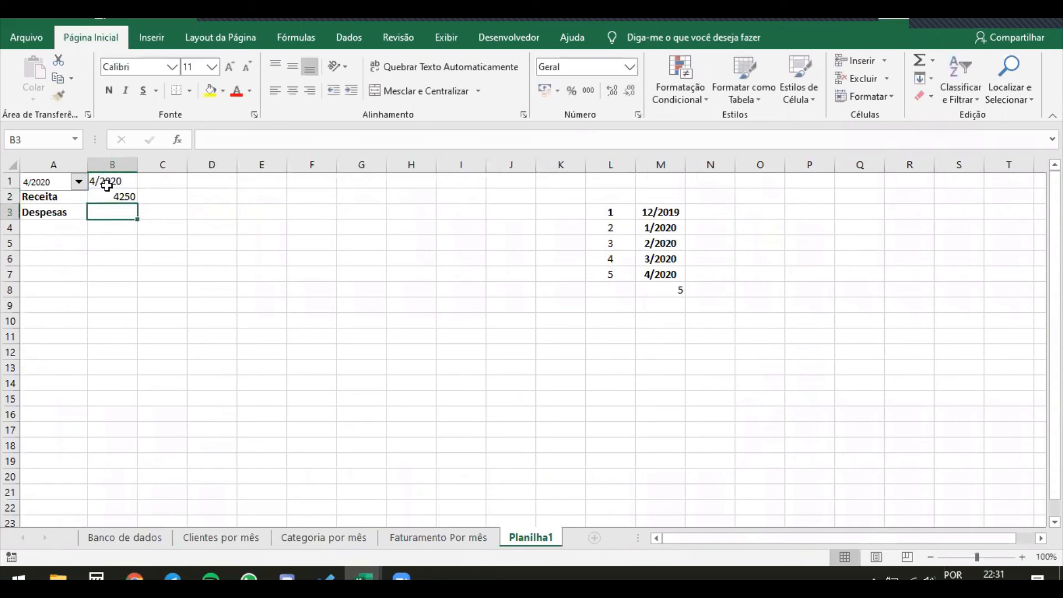
{"action": "left_click", "coordinate": [119, 195]}
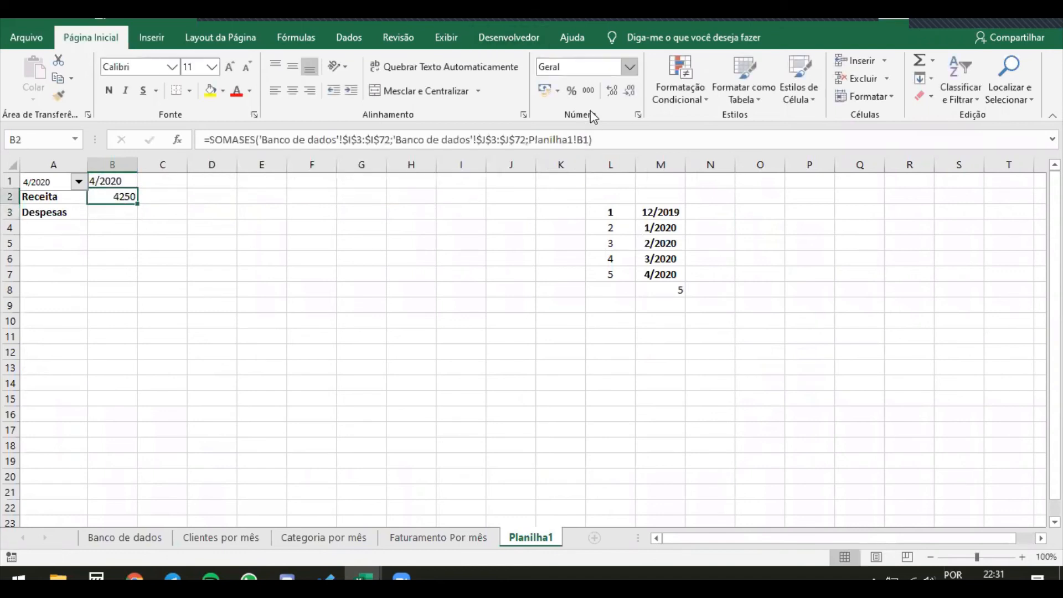
{"action": "left_click", "coordinate": [541, 95]}
{"action": "left_click", "coordinate": [382, 288]}
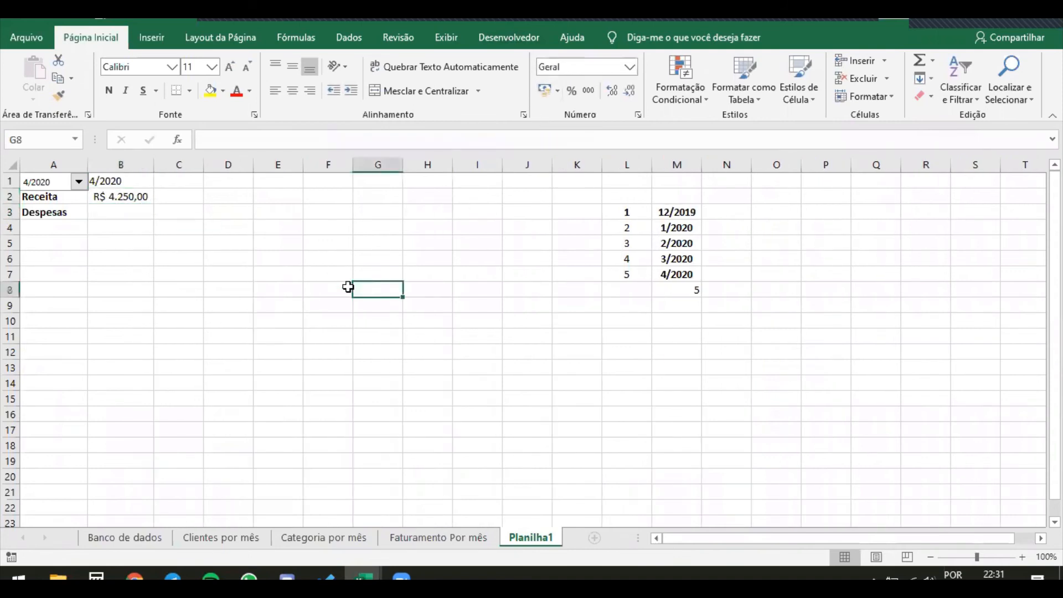
Move the combo box off row 1 to the empty cells below Despesas, and set B1's font colour to white
{"action": "right_click", "coordinate": [44, 179]}
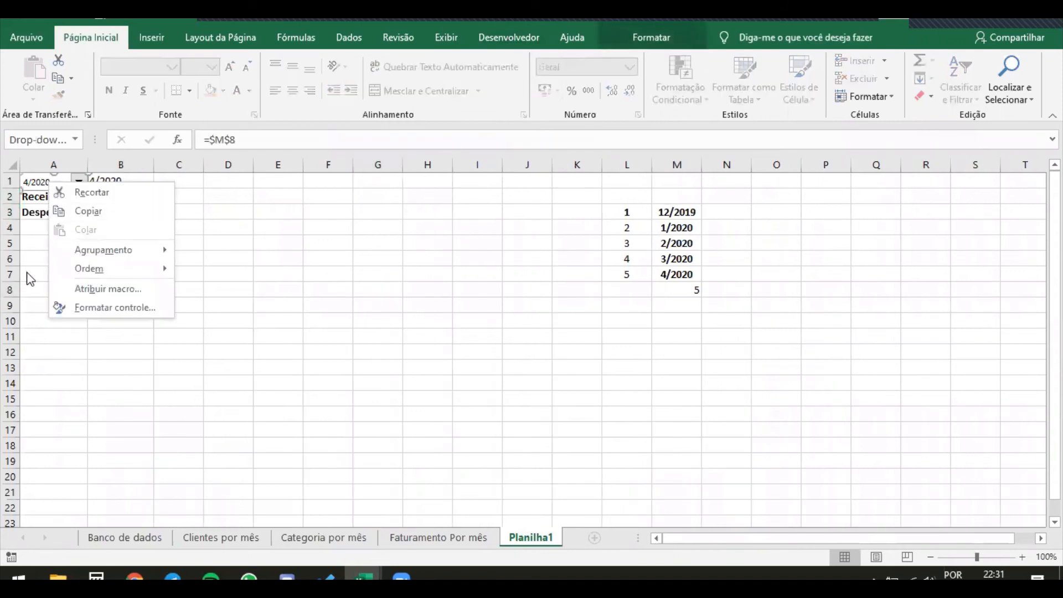
{"action": "key", "text": "Escape"}
{"action": "left_click_drag", "start_coordinate": [64, 182], "coordinate": [120, 237]}
{"action": "left_click", "coordinate": [125, 182]}
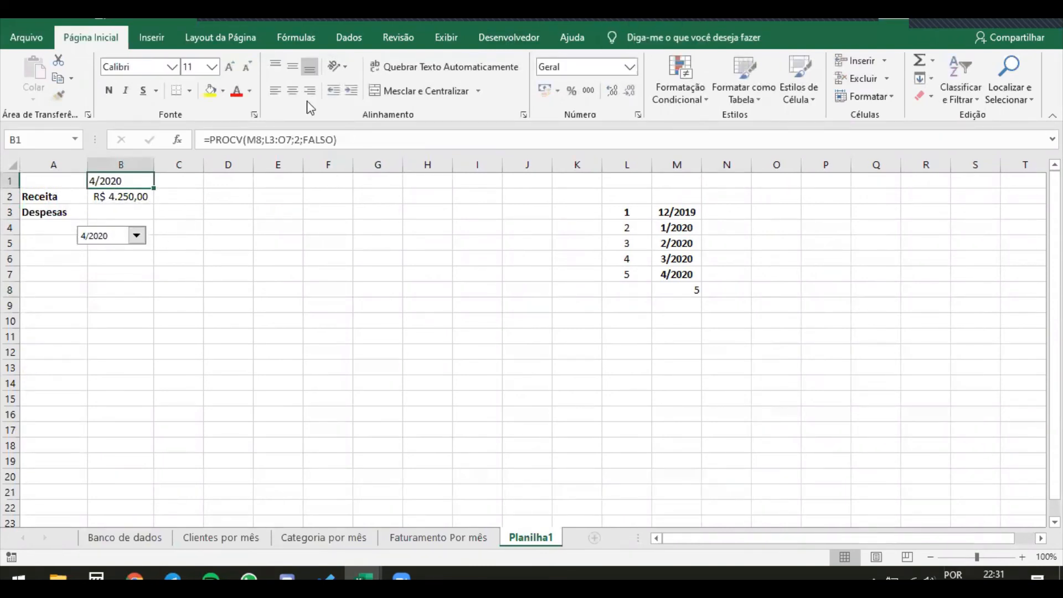
{"action": "left_click", "coordinate": [249, 90]}
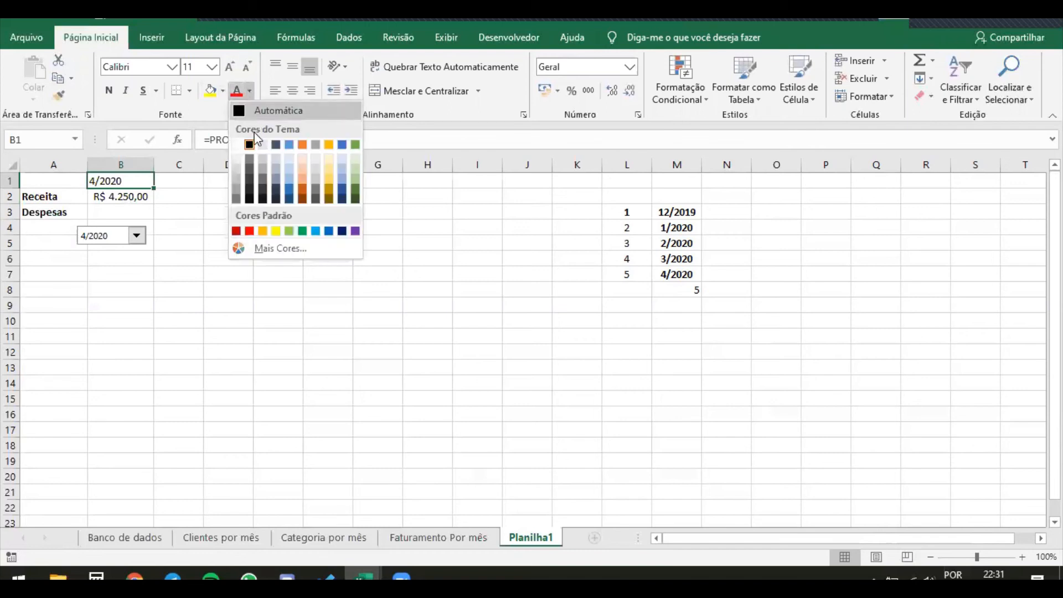
{"action": "left_click", "coordinate": [236, 144]}
Place the combo box over cell B1 so it covers the PROCV result
{"action": "left_click", "coordinate": [84, 236], "text": "ctrl"}
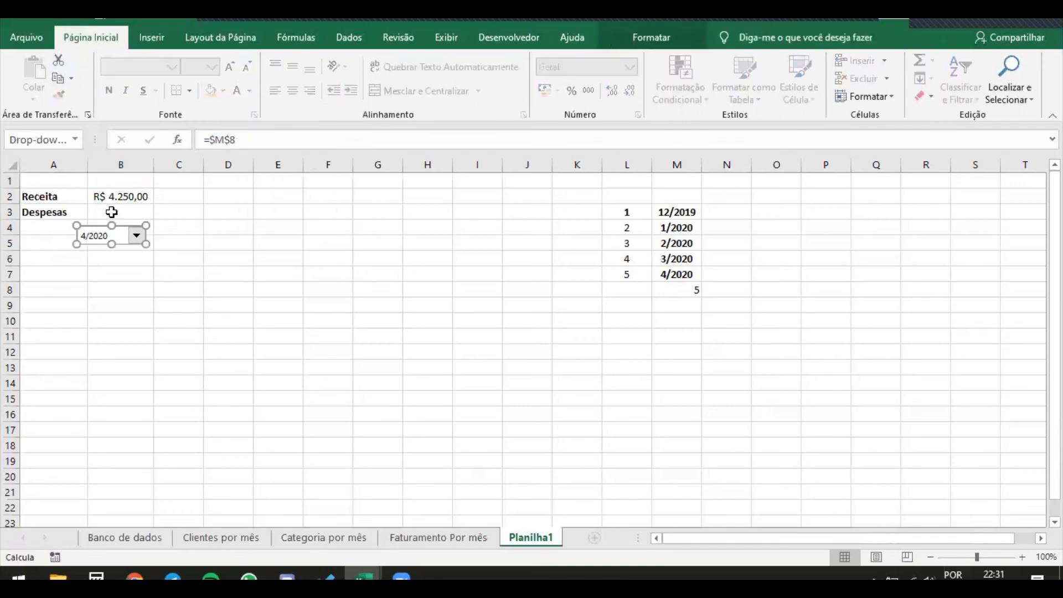
{"action": "left_click_drag", "start_coordinate": [95, 238], "coordinate": [39, 182]}
{"action": "left_click_drag", "start_coordinate": [78, 220], "coordinate": [115, 182]}
{"action": "left_click", "coordinate": [121, 256]}
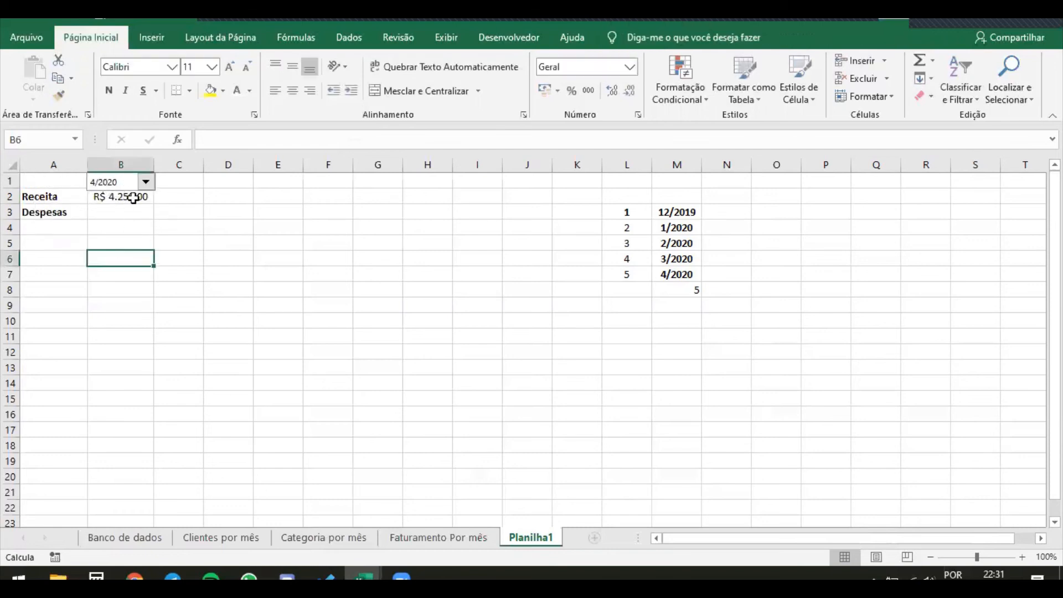
Move the combo box out of B1 so it sits in row 1 starting at column C
{"action": "left_click", "coordinate": [145, 182]}
{"action": "left_click", "coordinate": [118, 189]}
{"action": "left_click", "coordinate": [118, 188]}
{"action": "left_click", "coordinate": [116, 190]}
{"action": "right_click", "coordinate": [124, 182]}
{"action": "left_click", "coordinate": [98, 184]}
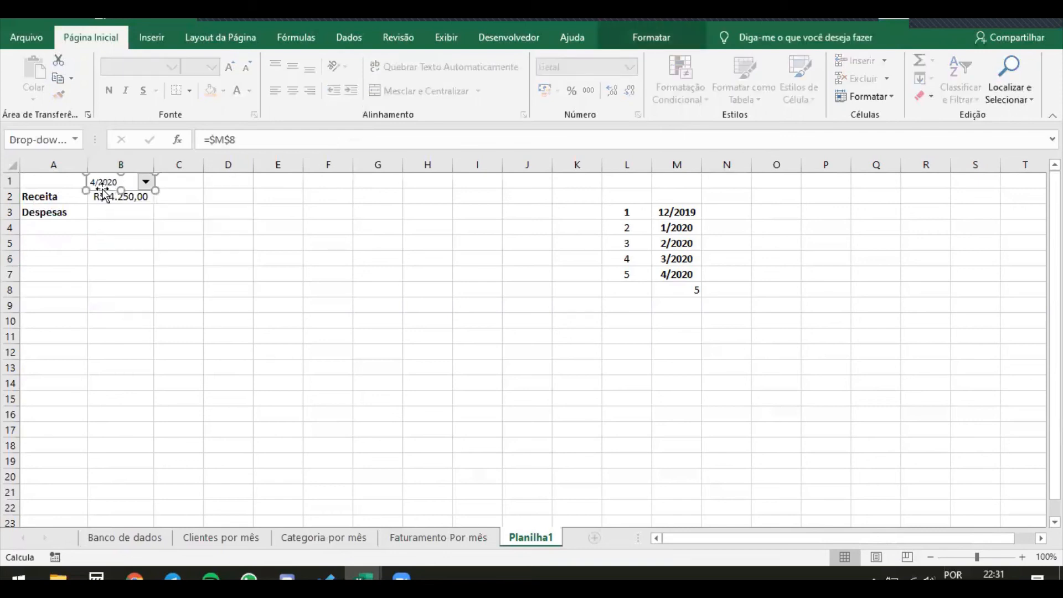
{"action": "left_click_drag", "start_coordinate": [93, 181], "coordinate": [171, 182]}
{"action": "left_click", "coordinate": [225, 227]}
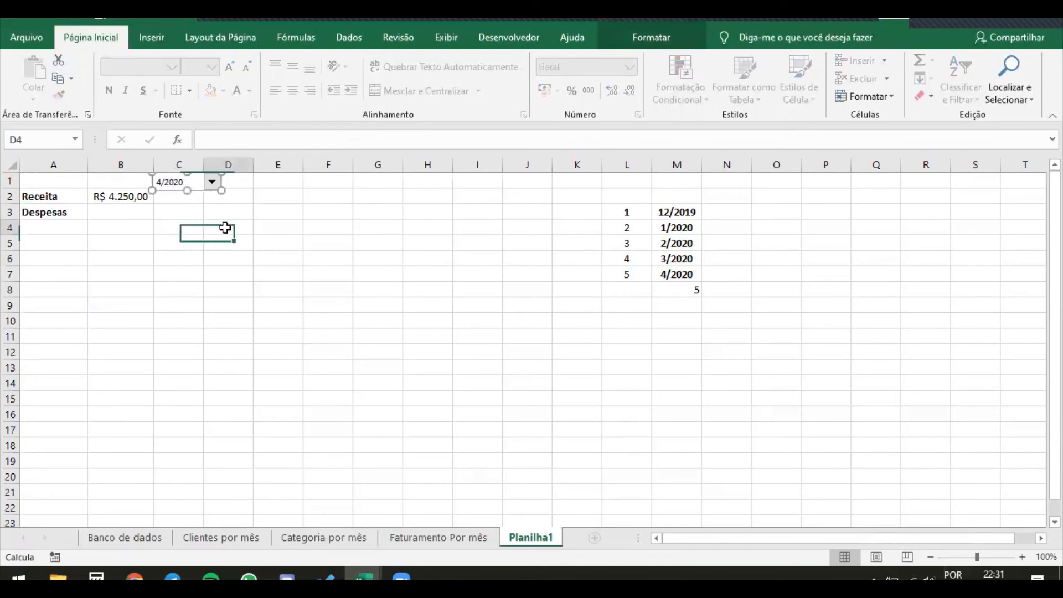
Test the Receita total by choosing 12/2019 and 1/2020 in the combo box
{"action": "left_click", "coordinate": [218, 185]}
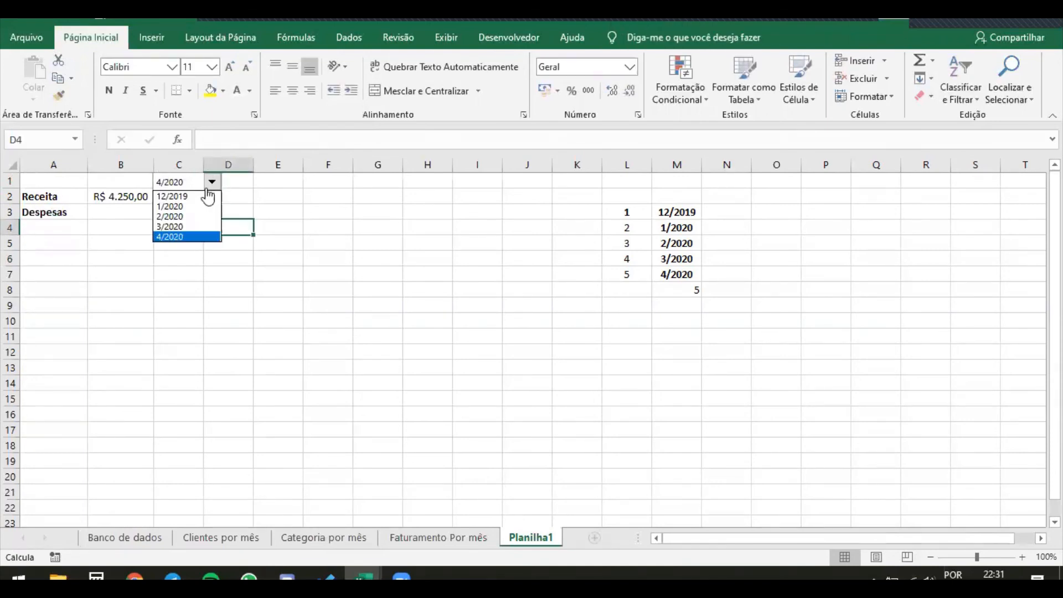
{"action": "left_click", "coordinate": [187, 197]}
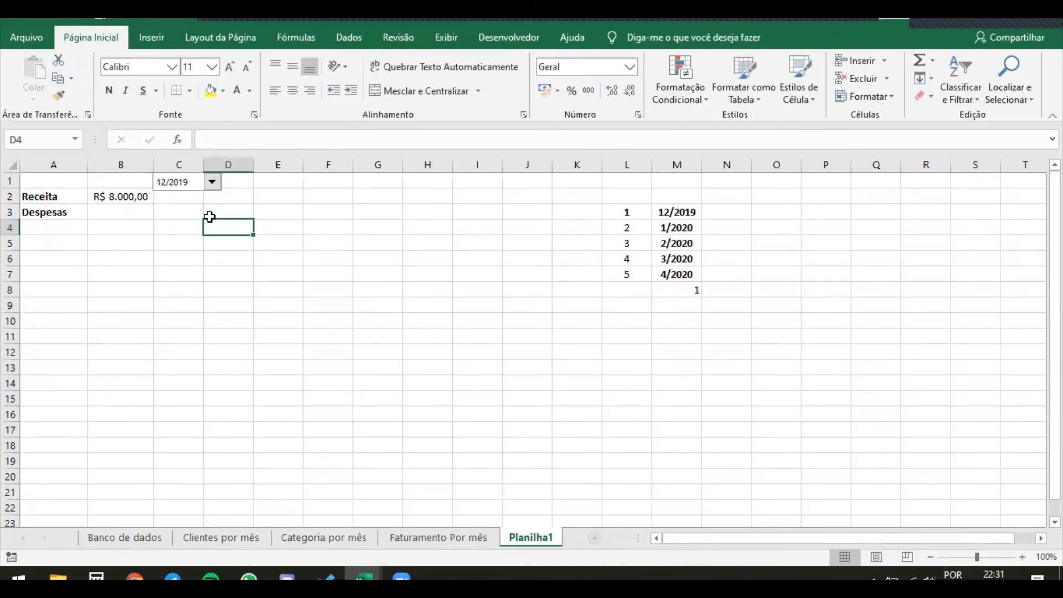
{"action": "left_click", "coordinate": [211, 182]}
{"action": "left_click", "coordinate": [186, 206]}
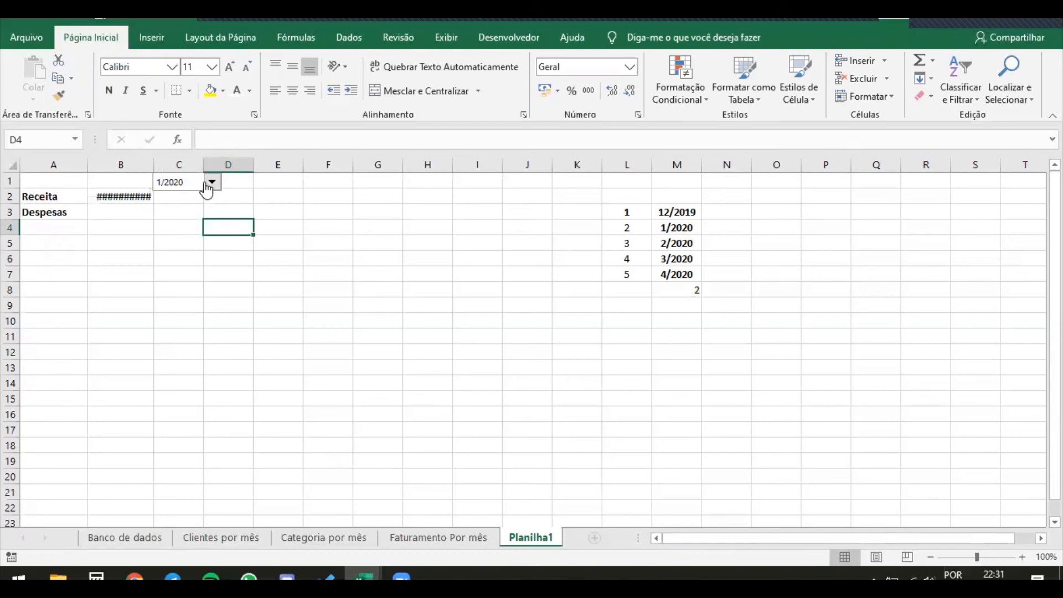
Widen column B slightly to fit the Receita amount, and choose 4/2020 in the combo box
{"action": "left_click_drag", "start_coordinate": [154, 165], "coordinate": [160, 165]}
{"action": "left_click", "coordinate": [192, 182], "text": "ctrl"}
{"action": "right_click", "coordinate": [192, 181]}
{"action": "left_click", "coordinate": [185, 233]}
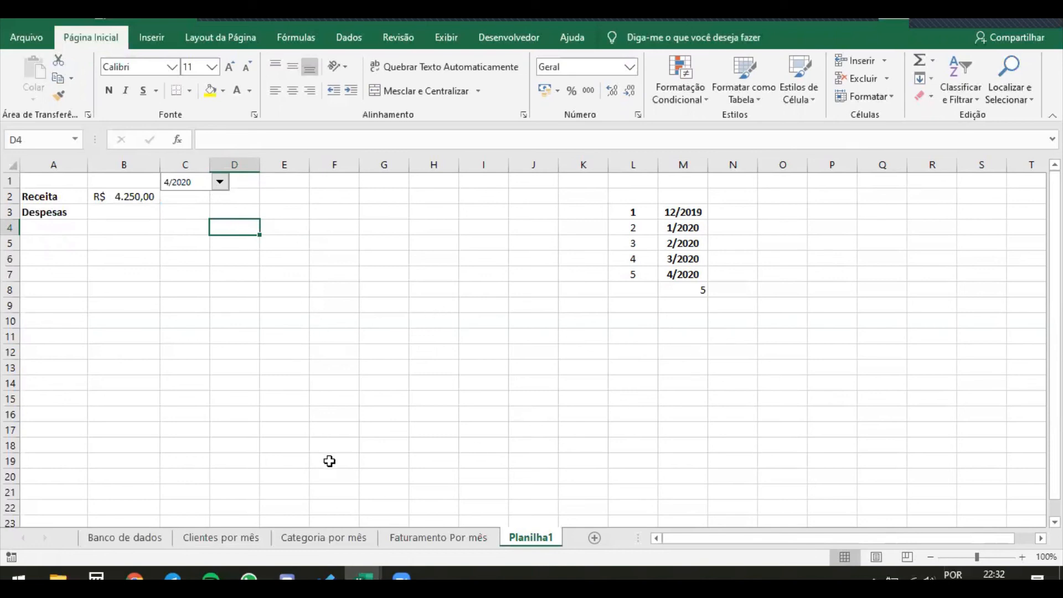
Review the Receita and Despesas block in Planilha1 and the monthly Despesas values on the Faturamento Por mês sheet
{"action": "left_click_drag", "start_coordinate": [66, 185], "coordinate": [143, 210]}
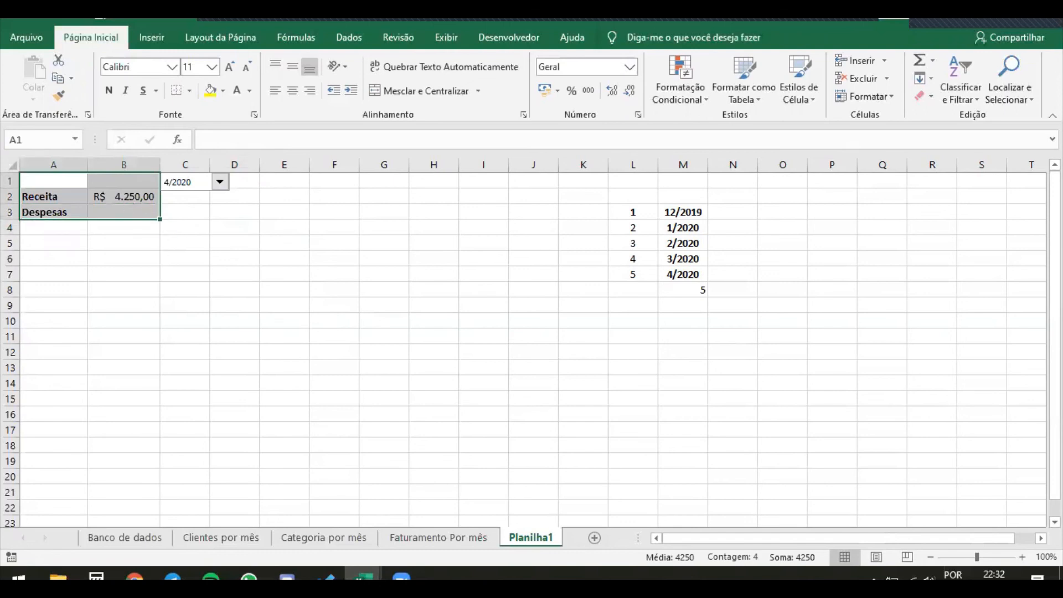
{"action": "left_click", "coordinate": [439, 540]}
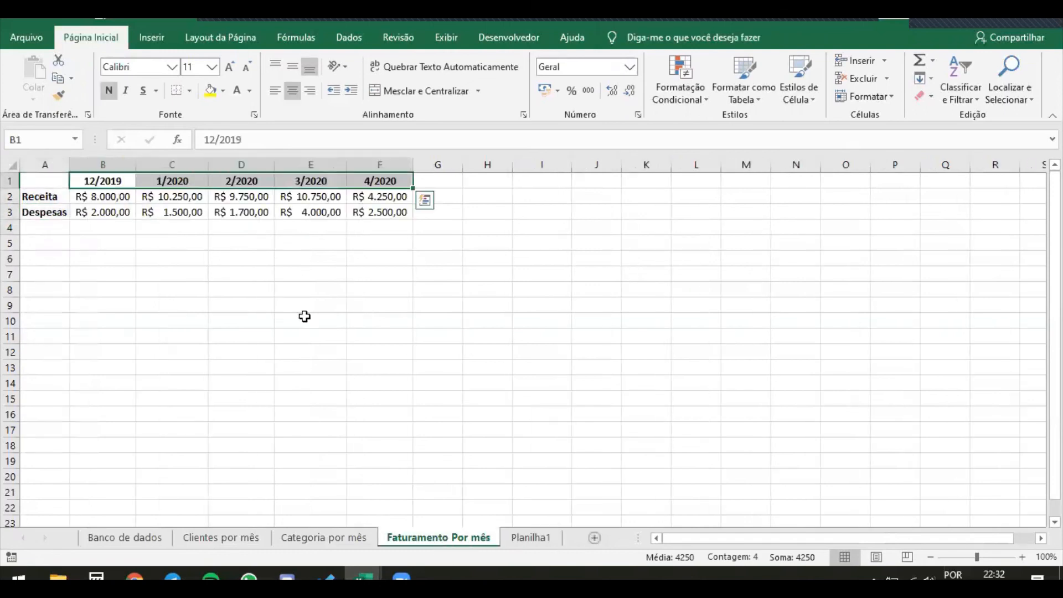
{"action": "left_click", "coordinate": [241, 274]}
{"action": "left_click_drag", "start_coordinate": [89, 213], "coordinate": [173, 210]}
{"action": "left_click", "coordinate": [150, 210]}
{"action": "left_click", "coordinate": [244, 211]}
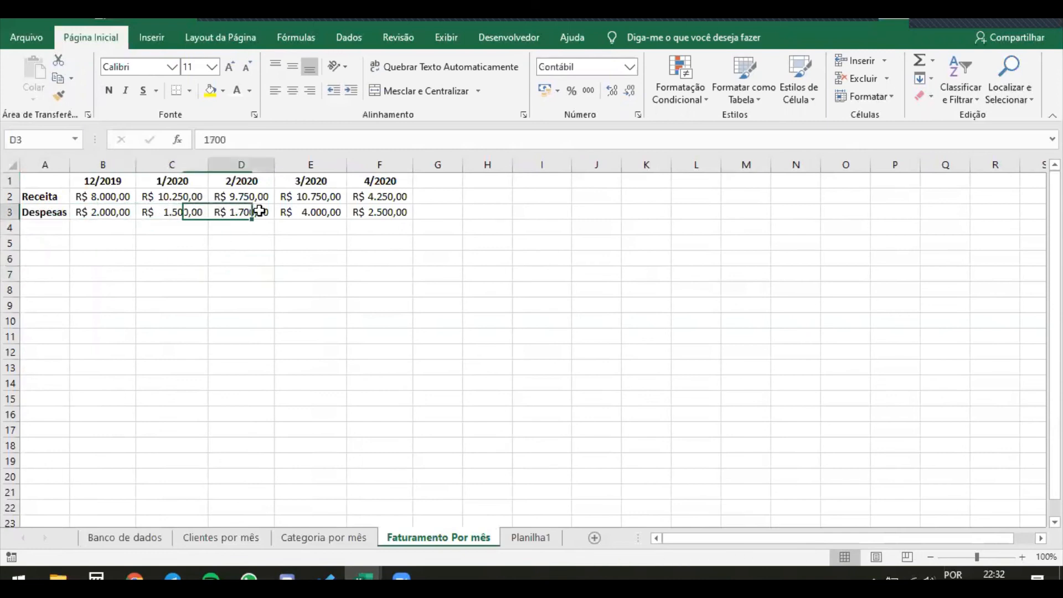
{"action": "left_click", "coordinate": [354, 214]}
{"action": "left_click", "coordinate": [312, 216]}
Clear the Despesas label and values in A3:F4 of Faturamento Por mês, and return to Planilha1
{"action": "left_click_drag", "start_coordinate": [387, 211], "coordinate": [5, 221]}
{"action": "key", "text": "Delete"}
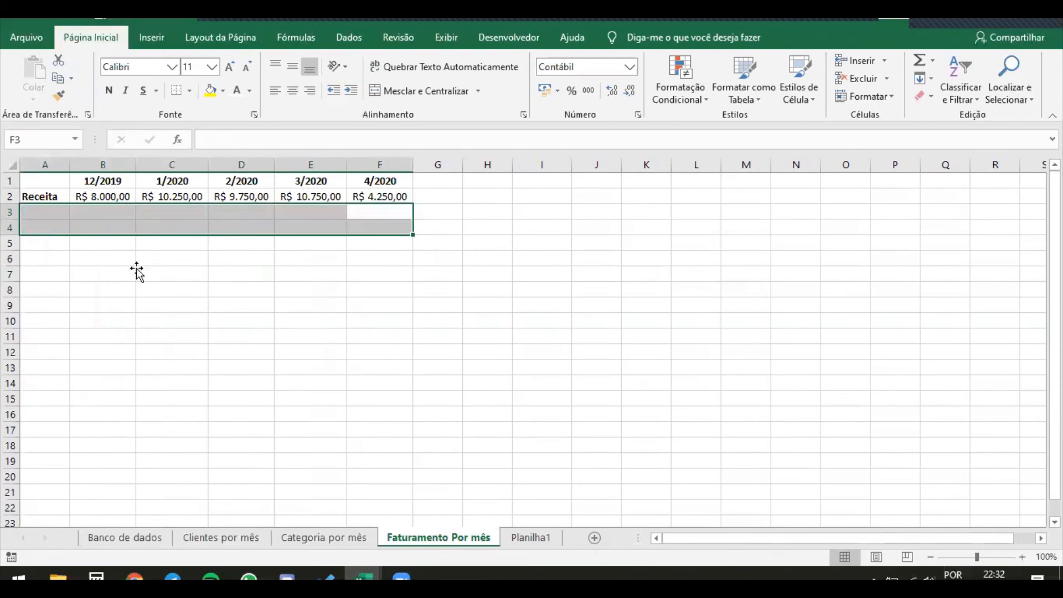
{"action": "left_click", "coordinate": [133, 273]}
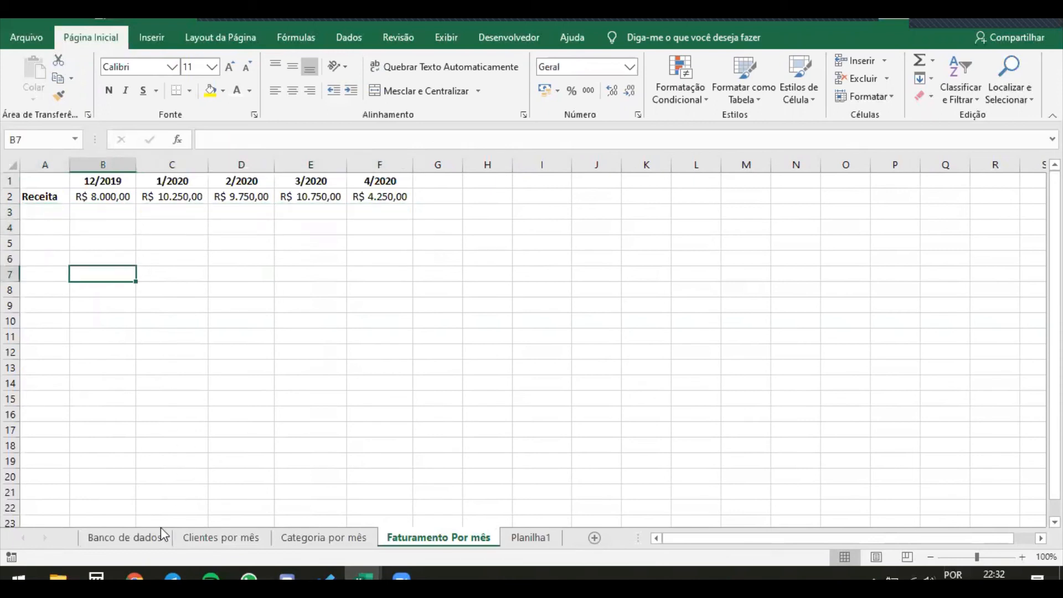
{"action": "left_click", "coordinate": [529, 537]}
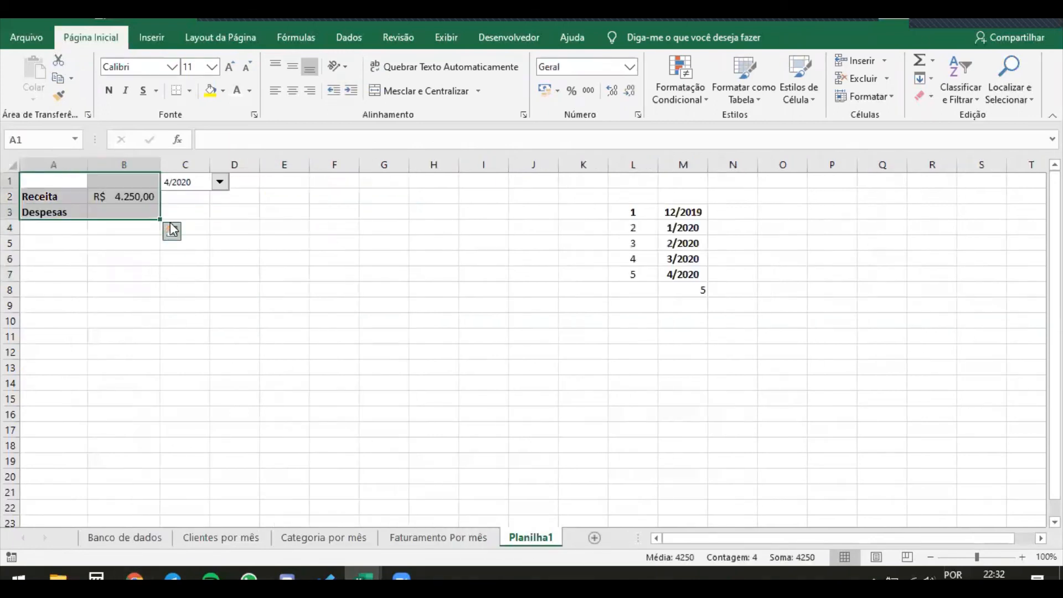
{"action": "left_click", "coordinate": [105, 268]}
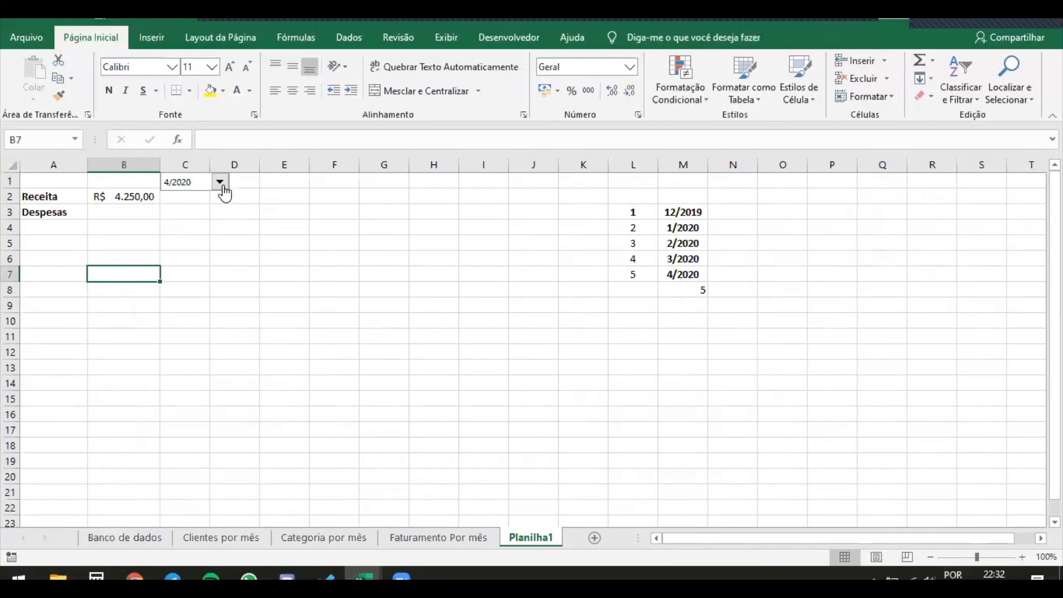
Switch to the Fluxo de caixa V1.0 workbook and browse the month list on the PROJEÇÃO FLUXO MENSAL sheet
{"action": "mouse_move", "coordinate": [363, 576]}
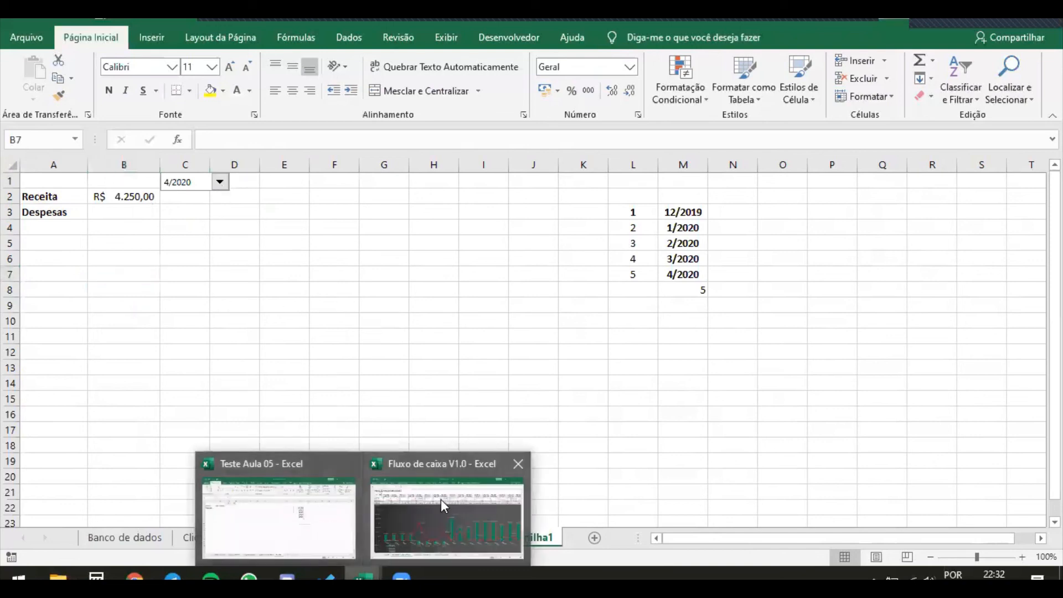
{"action": "left_click", "coordinate": [441, 500]}
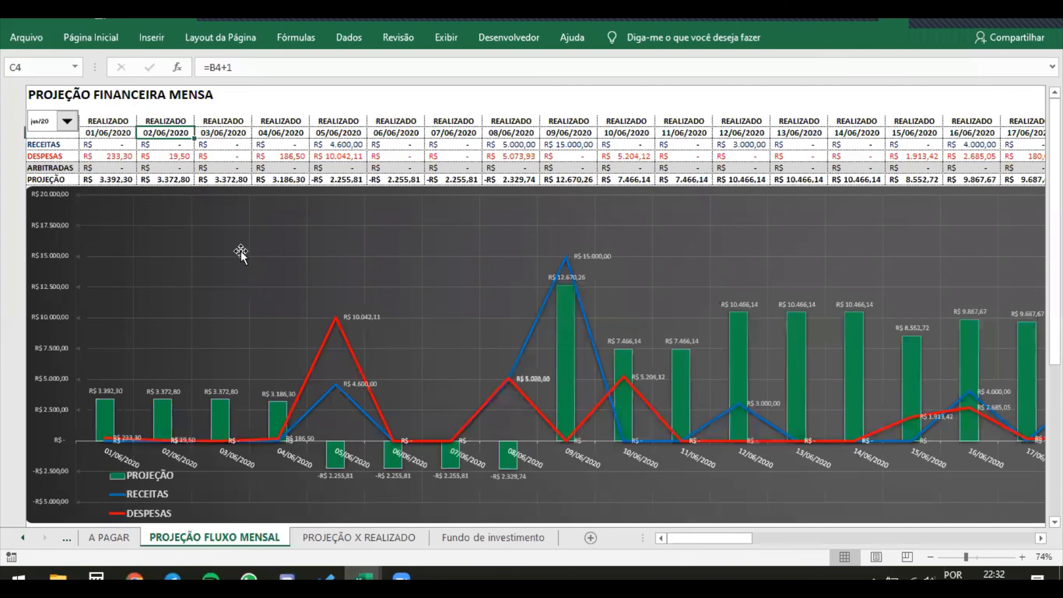
{"action": "left_click", "coordinate": [223, 212]}
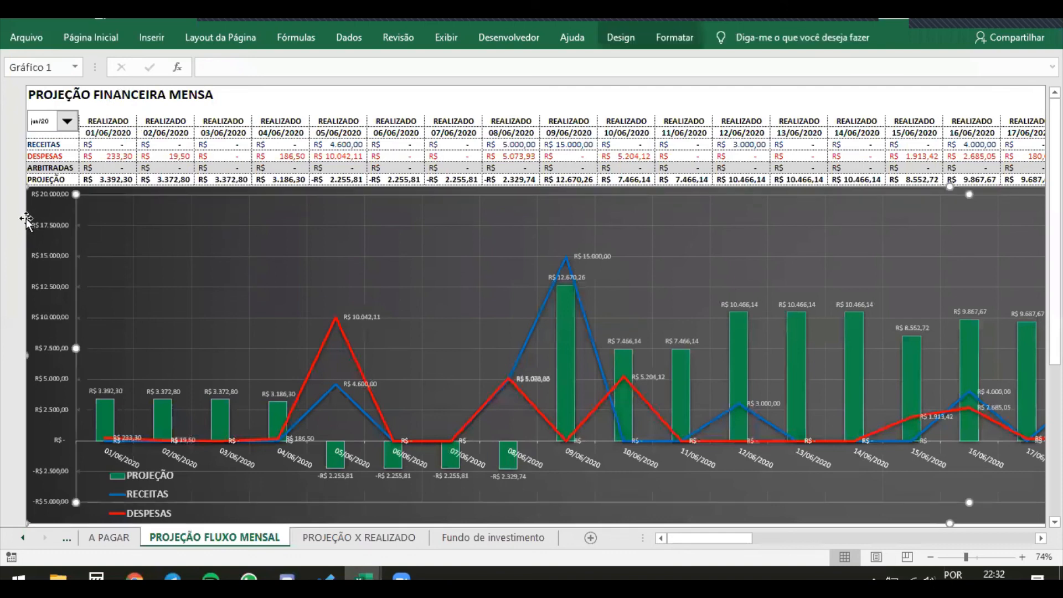
{"action": "left_click", "coordinate": [67, 121]}
{"action": "left_click", "coordinate": [71, 140]}
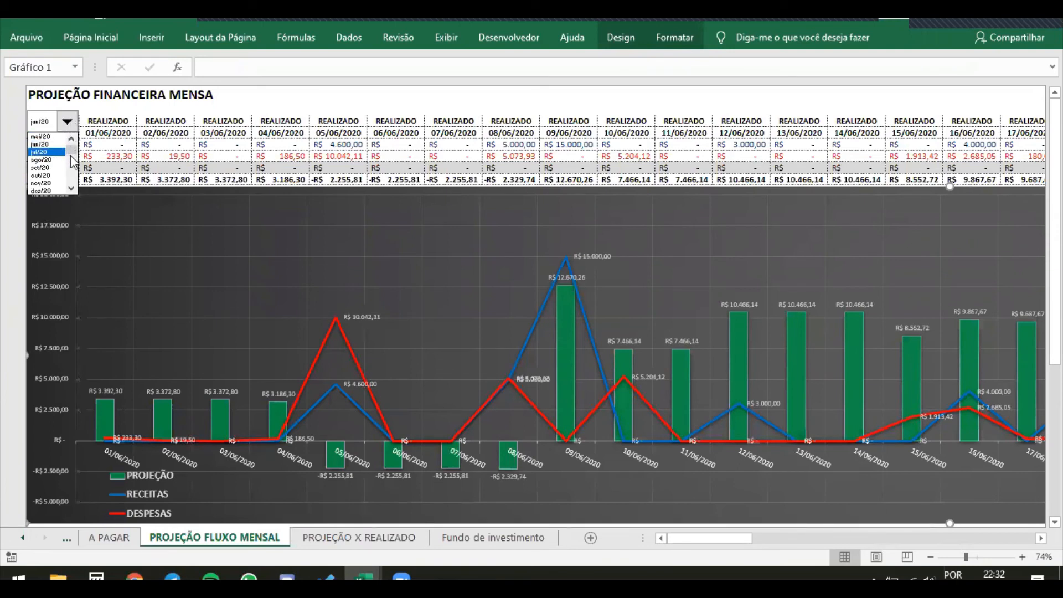
{"action": "left_click", "coordinate": [106, 142]}
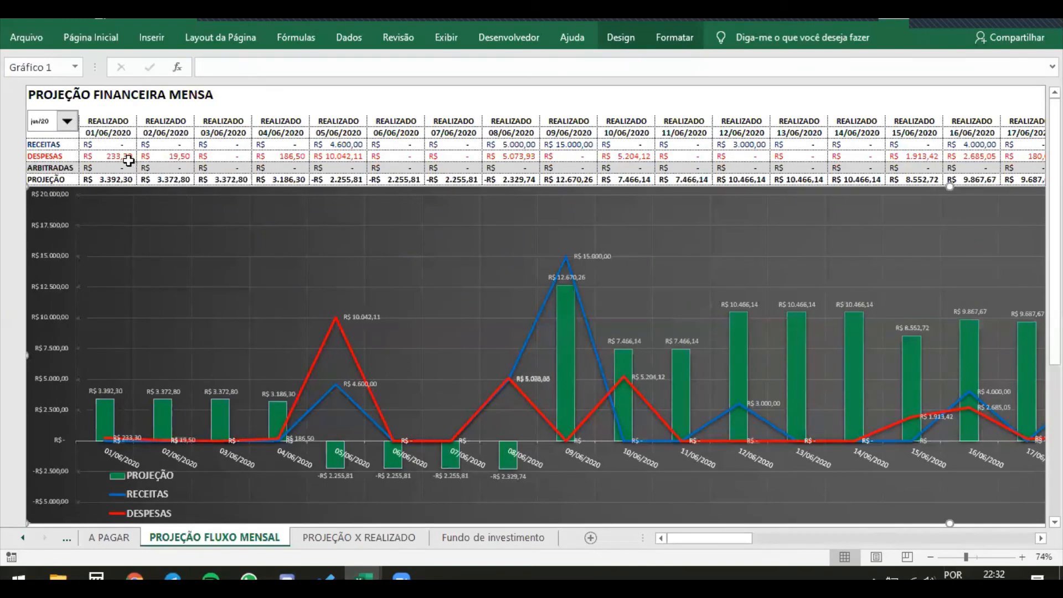
Preview the jul/20 projection with the month combo box, and set the month back to jun/20
{"action": "left_click", "coordinate": [66, 122]}
{"action": "left_click", "coordinate": [58, 144]}
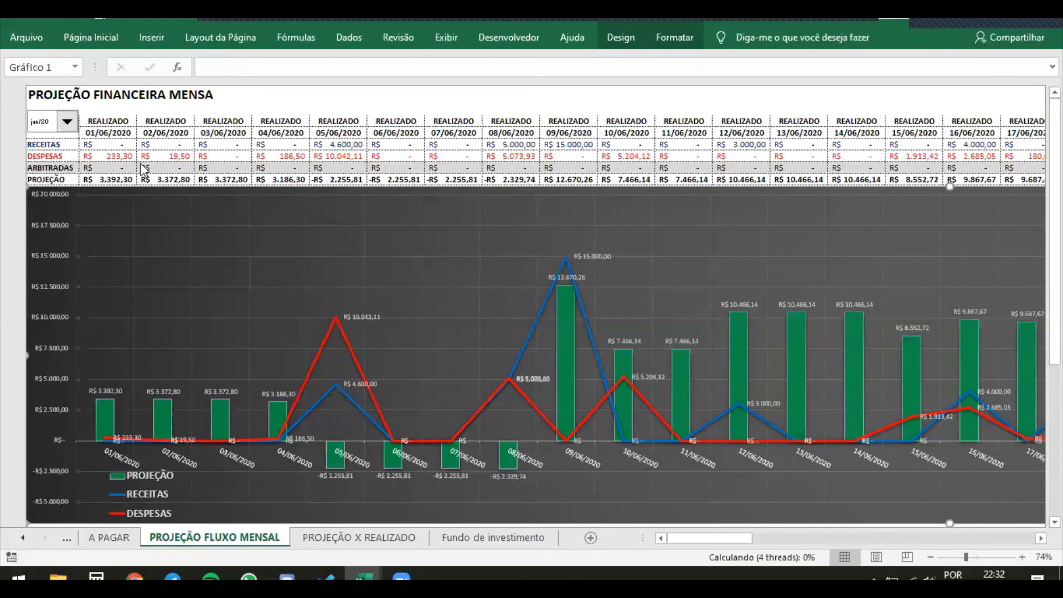
{"action": "left_click", "coordinate": [154, 164]}
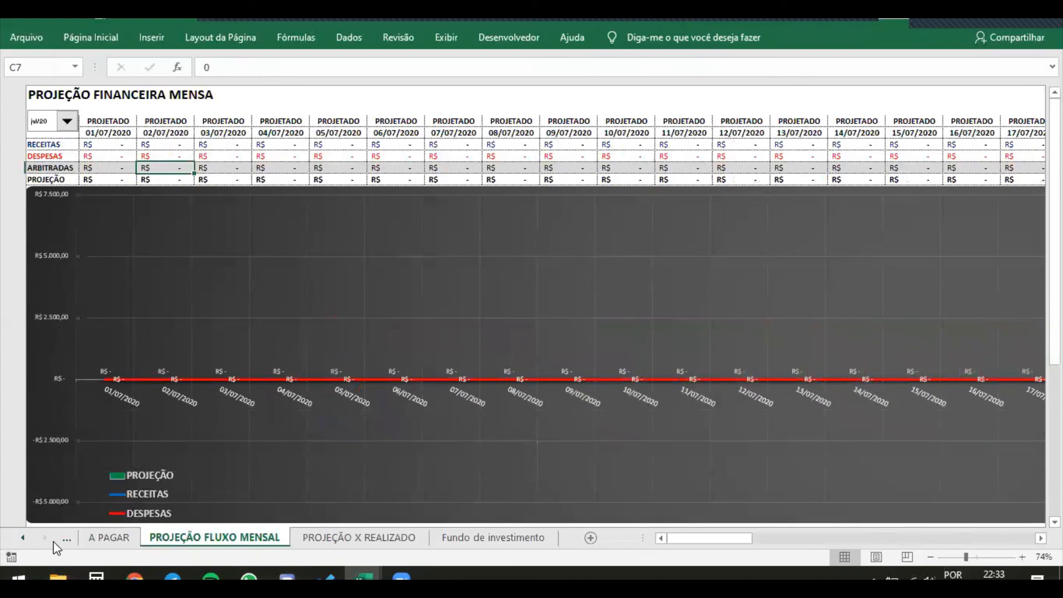
{"action": "left_click", "coordinate": [23, 538]}
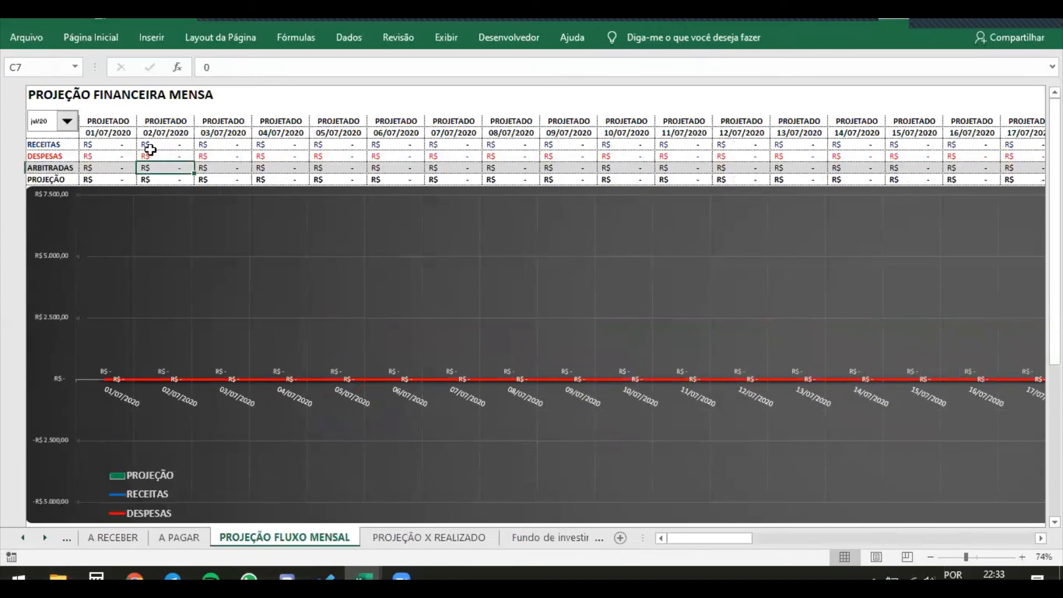
{"action": "left_click", "coordinate": [67, 122]}
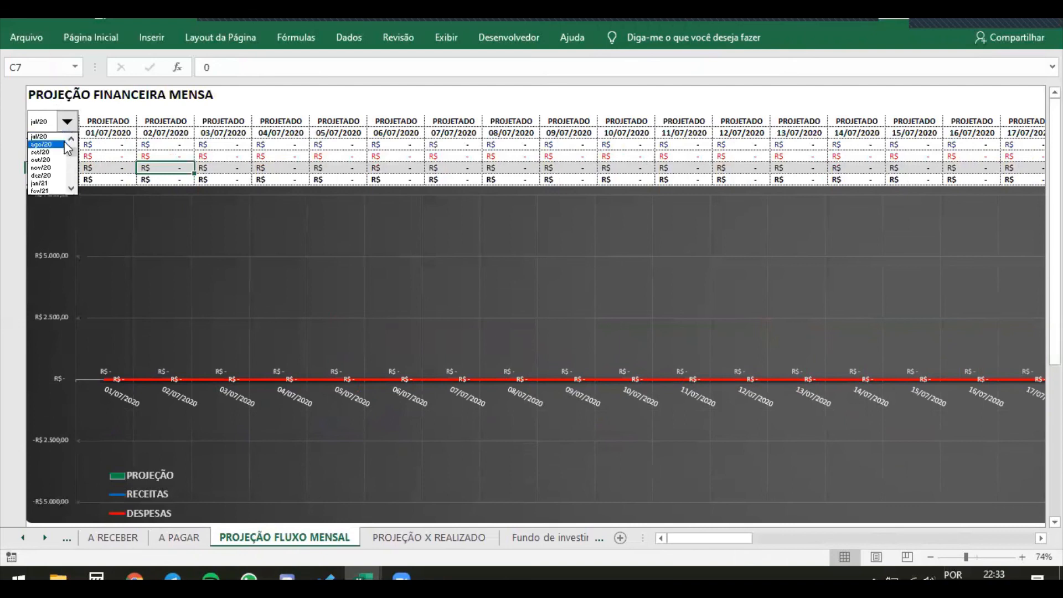
{"action": "left_click", "coordinate": [70, 138]}
{"action": "left_click", "coordinate": [71, 139]}
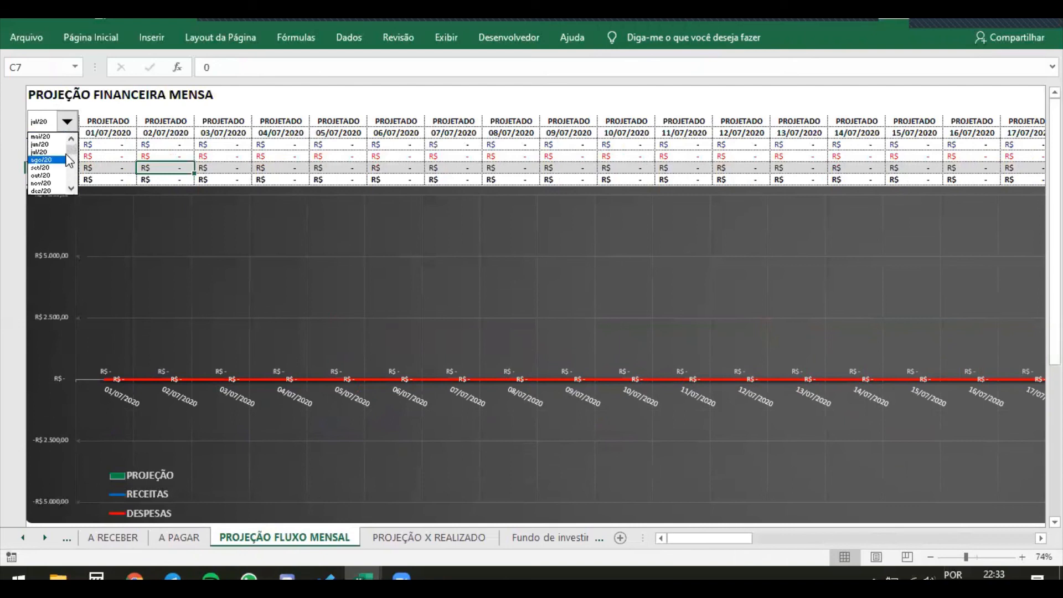
{"action": "left_click", "coordinate": [53, 144]}
Examine the full DESPESAS formula in cell C6 for 02/06/2020 without changing it
{"action": "left_click", "coordinate": [162, 157]}
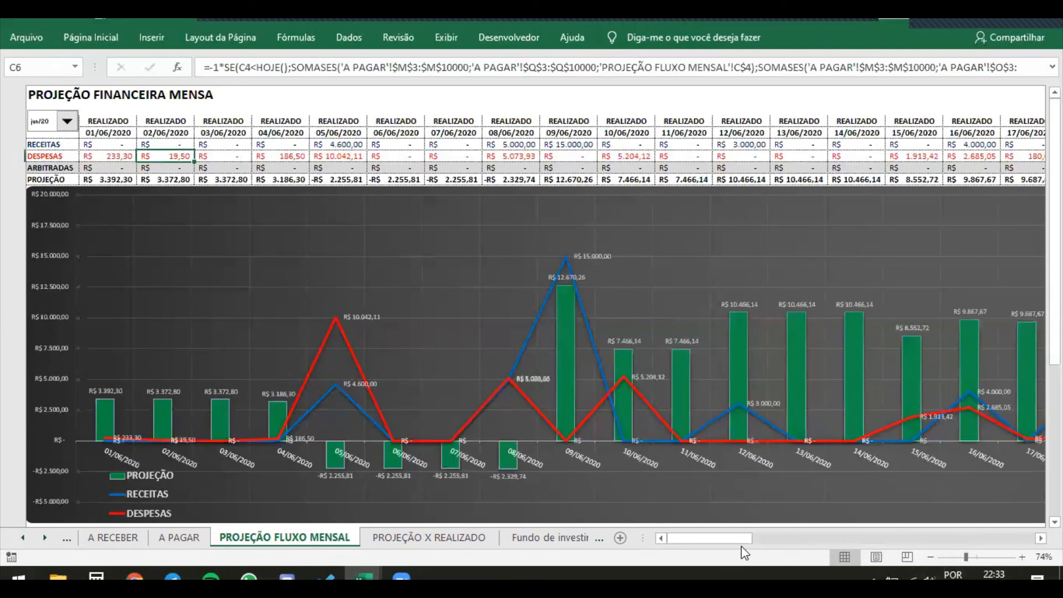
{"action": "mouse_move", "coordinate": [713, 538]}
{"action": "left_mouse_down"}
{"action": "mouse_move", "coordinate": [727, 541]}
{"action": "mouse_move", "coordinate": [694, 540]}
{"action": "left_mouse_up"}
{"action": "left_click", "coordinate": [216, 67]}
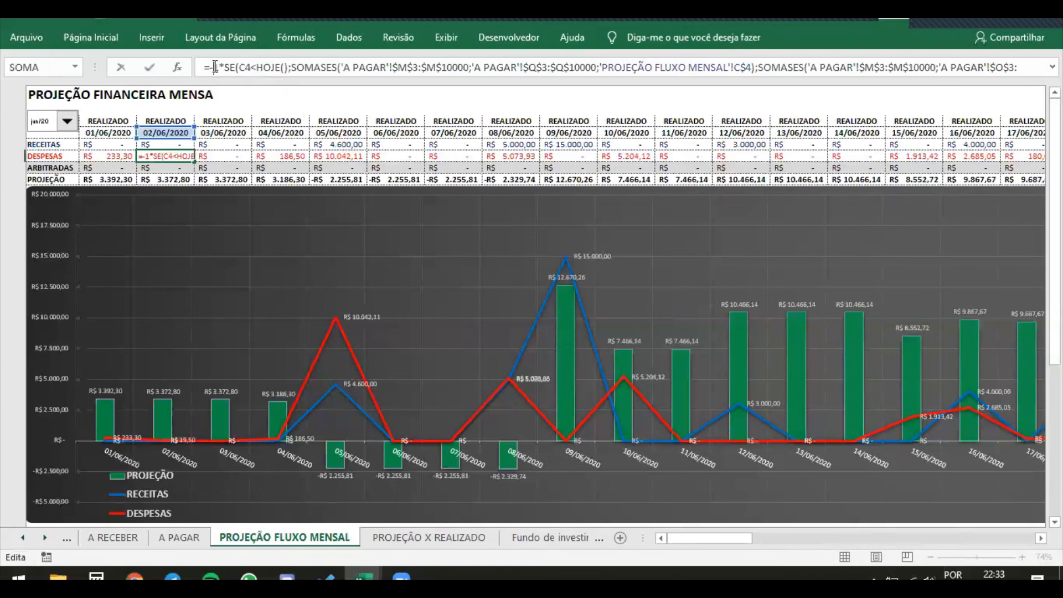
{"action": "left_click_drag", "start_coordinate": [299, 59], "coordinate": [779, 106]}
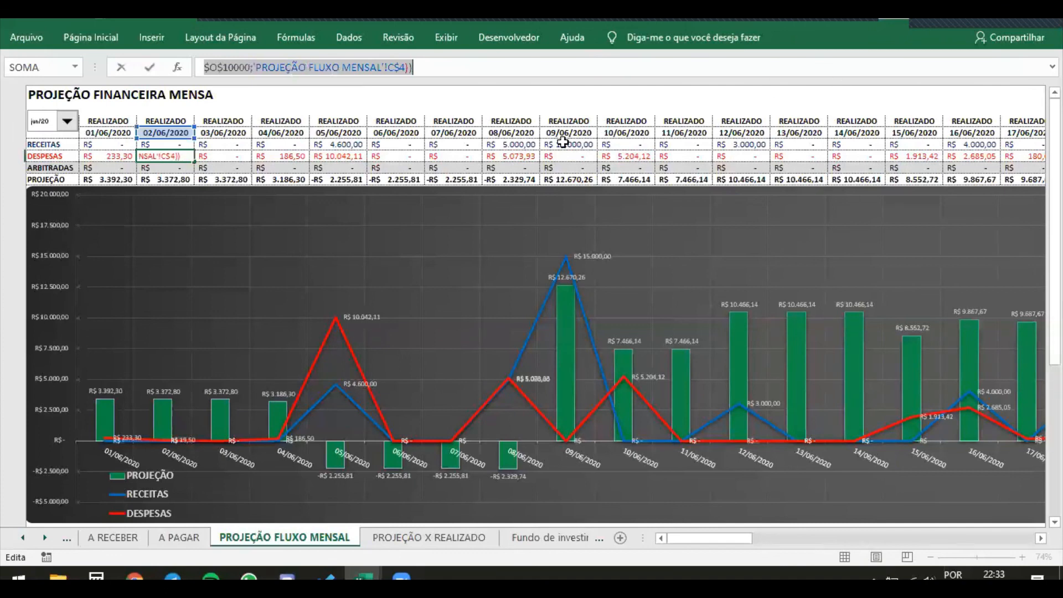
{"action": "key", "text": "Escape"}
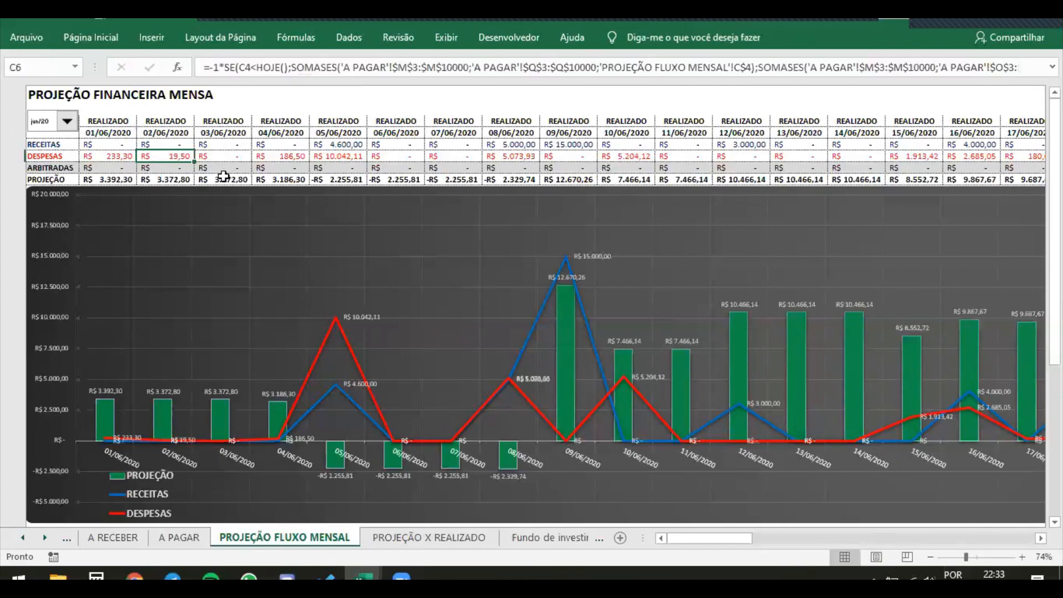
Examine the date formula in C4 and the true and false SOMASES arguments of the DESPESAS formula in C6 without changing them
{"action": "left_click", "coordinate": [177, 133]}
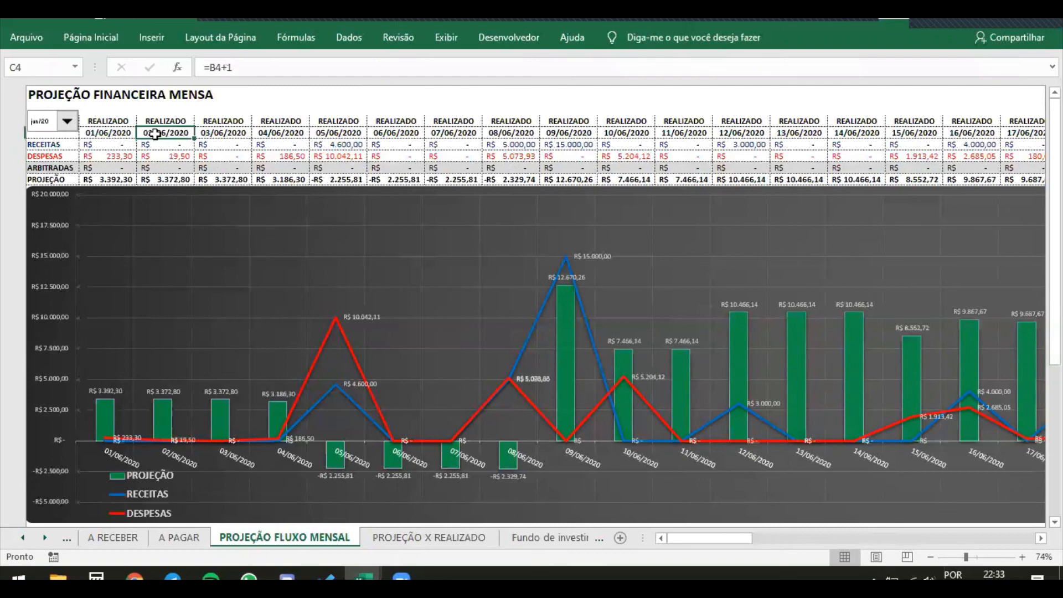
{"action": "left_click", "coordinate": [176, 167]}
{"action": "left_click", "coordinate": [167, 155]}
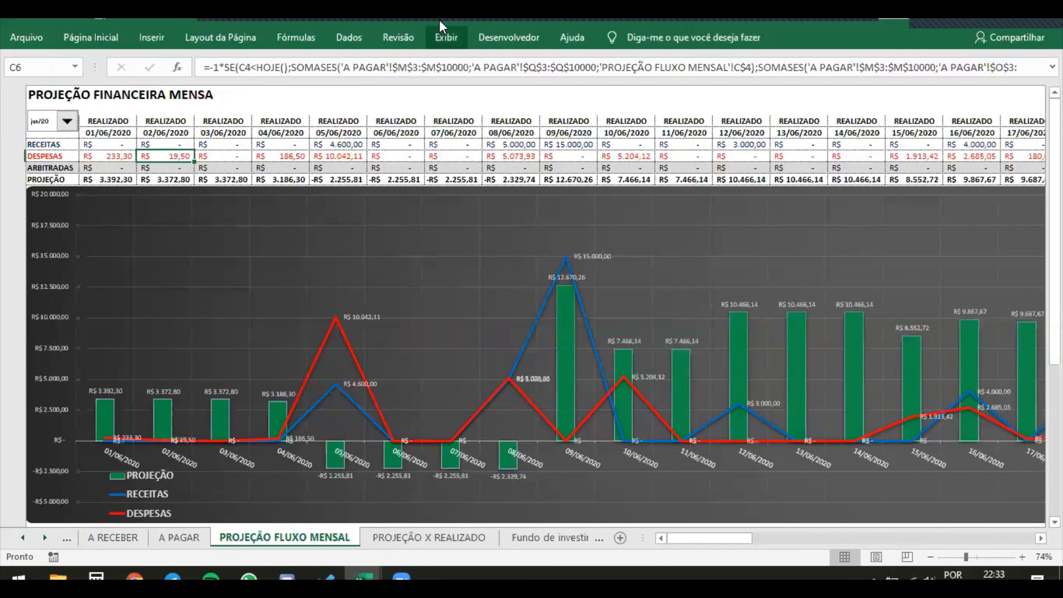
{"action": "left_click", "coordinate": [296, 67]}
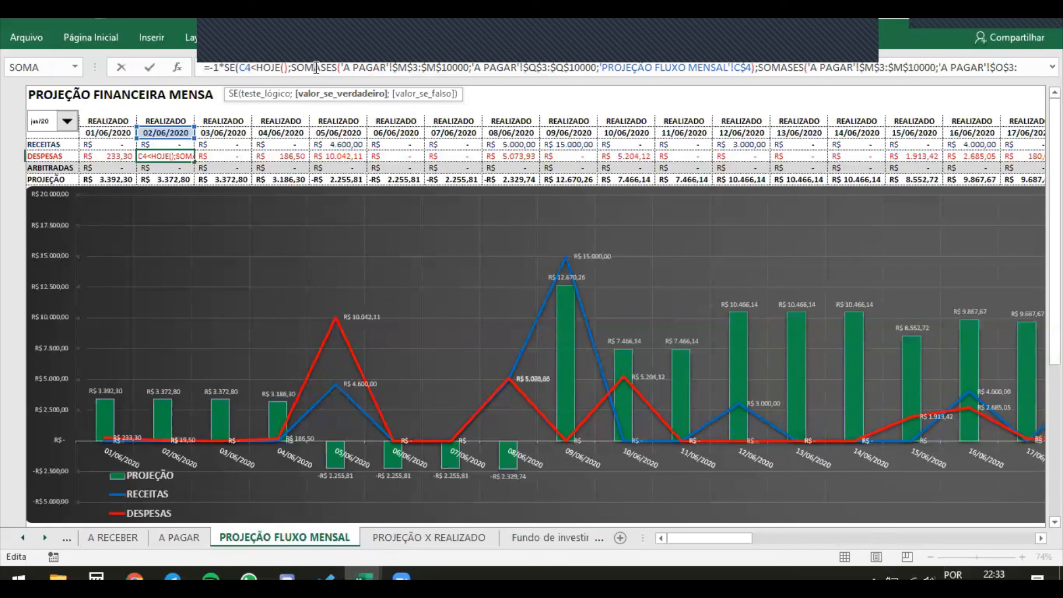
{"action": "left_click", "coordinate": [775, 66]}
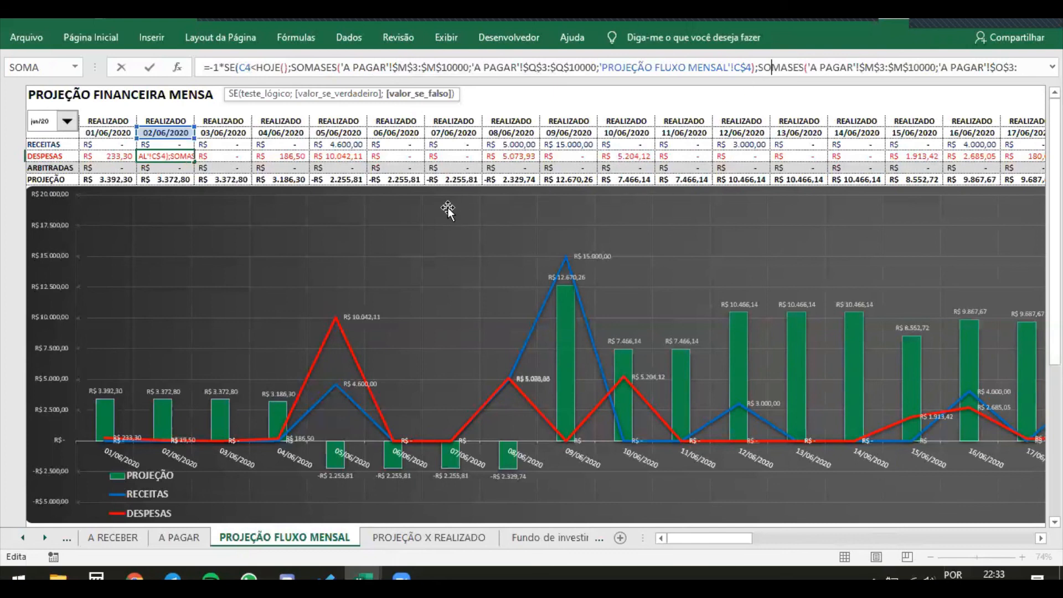
{"action": "key", "text": "Escape"}
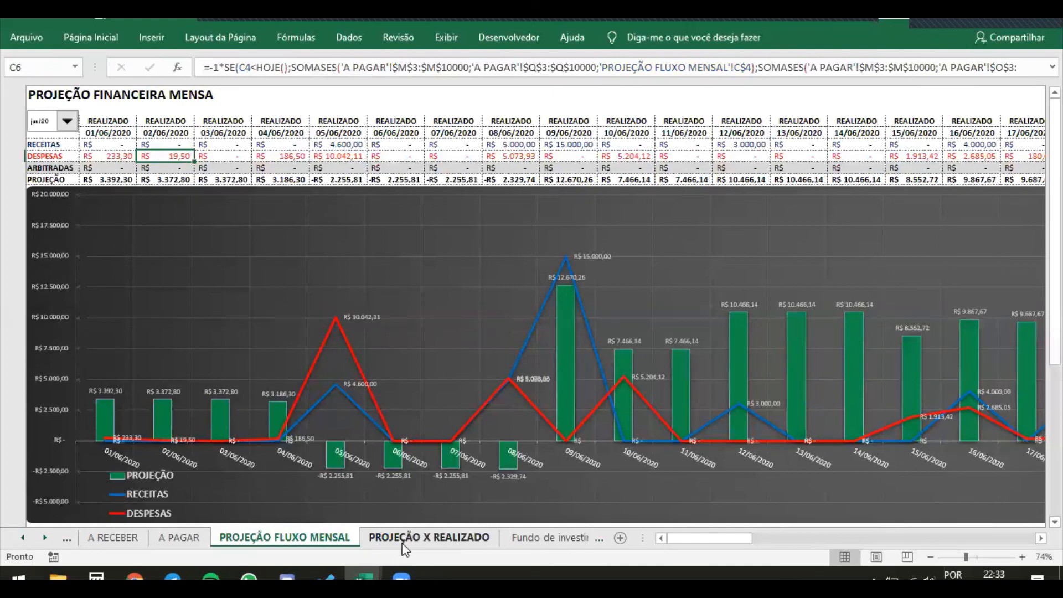
Switch to the Teste Aula 05 workbook and hide the helper month list in L3:M9 of Planilha1 with white font color
{"action": "mouse_move", "coordinate": [363, 577]}
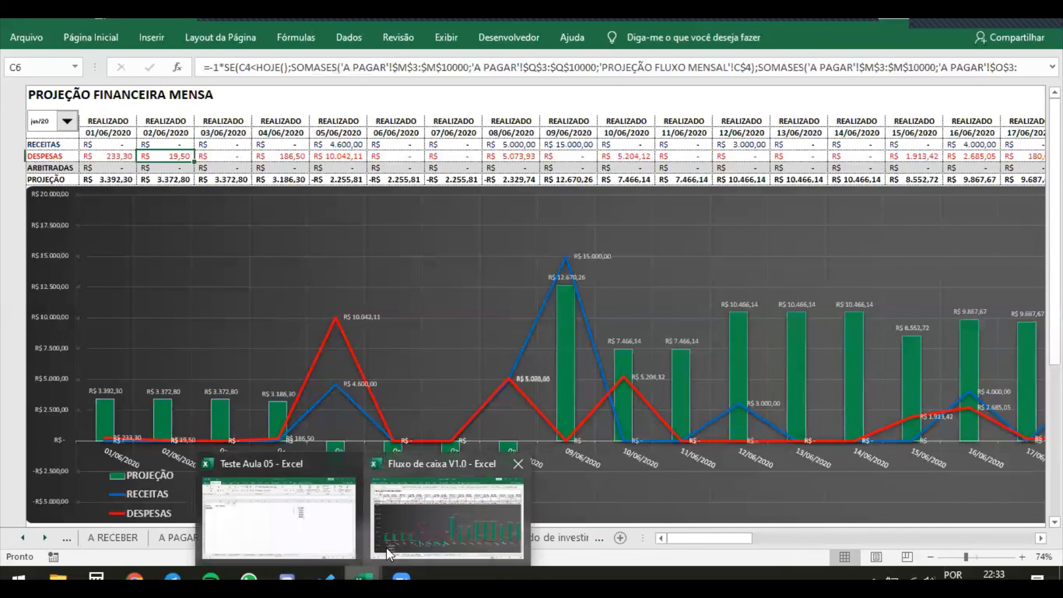
{"action": "mouse_move", "coordinate": [344, 533]}
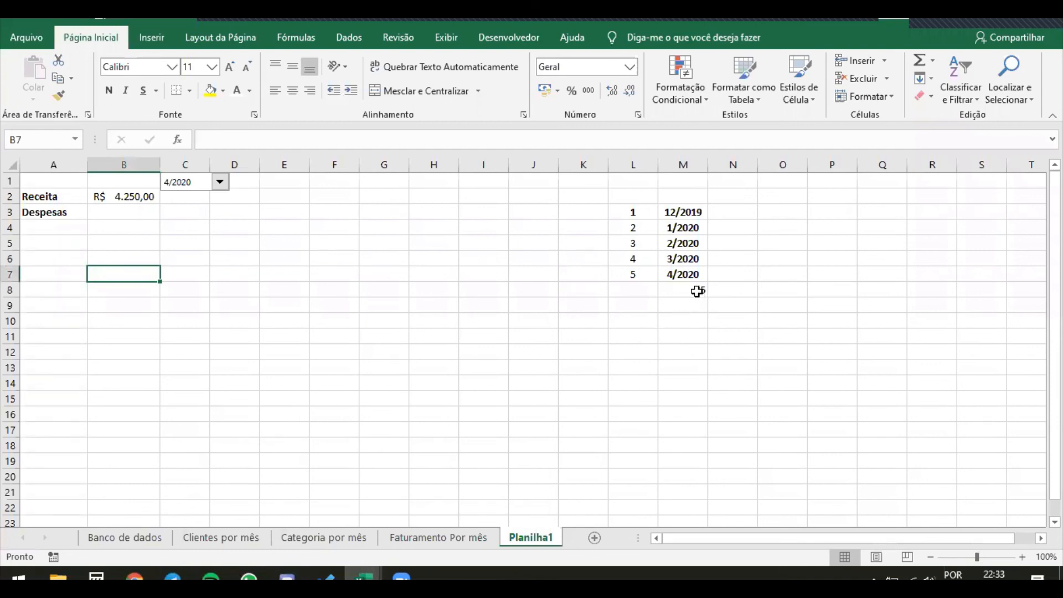
{"action": "mouse_move", "coordinate": [694, 294]}
{"action": "left_mouse_down"}
{"action": "mouse_move", "coordinate": [619, 214]}
{"action": "mouse_move", "coordinate": [683, 304]}
{"action": "left_mouse_up"}
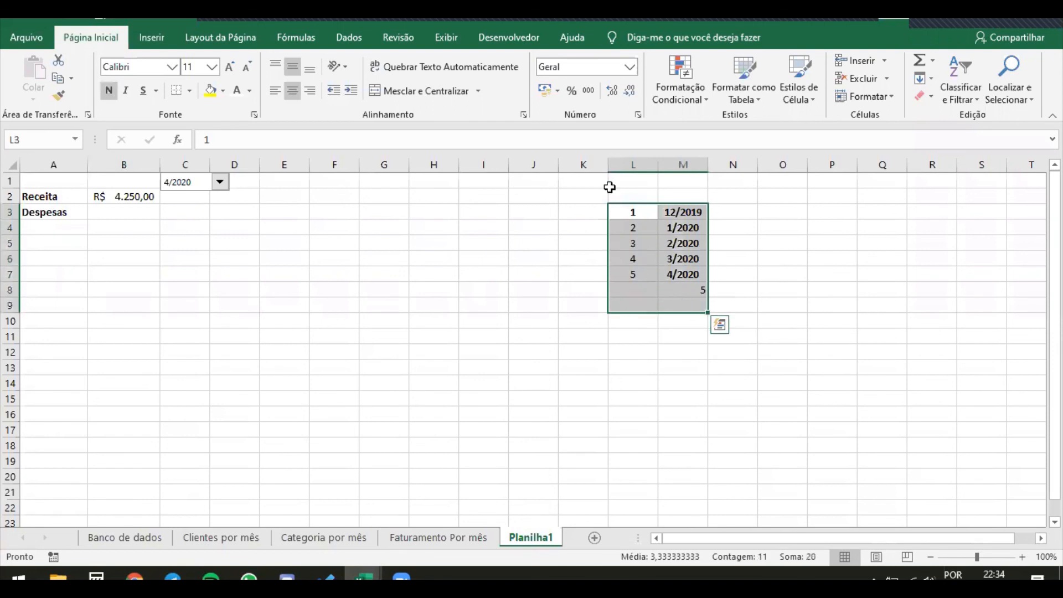
{"action": "left_click", "coordinate": [239, 92]}
{"action": "left_click", "coordinate": [491, 302]}
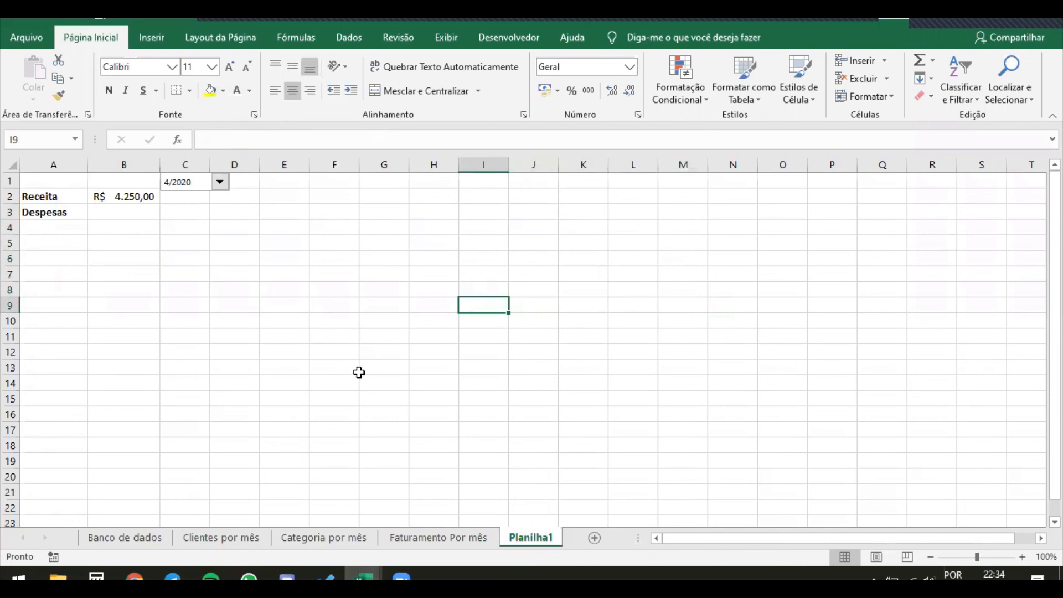
{"action": "left_click_drag", "start_coordinate": [357, 369], "coordinate": [437, 368]}
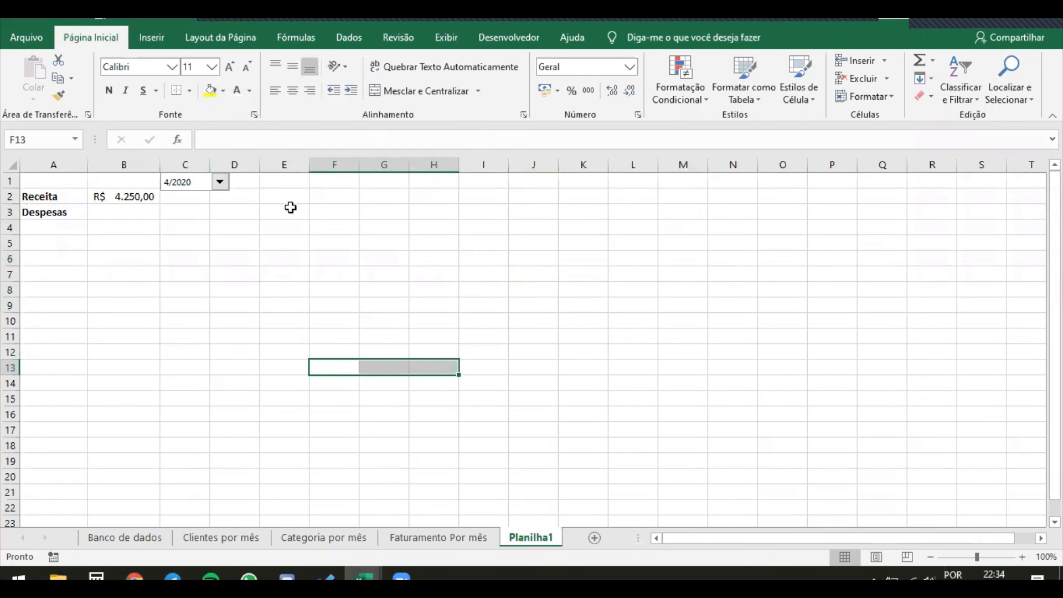
{"action": "right_click", "coordinate": [188, 183]}
{"action": "left_click", "coordinate": [185, 245]}
{"action": "left_click", "coordinate": [198, 237]}
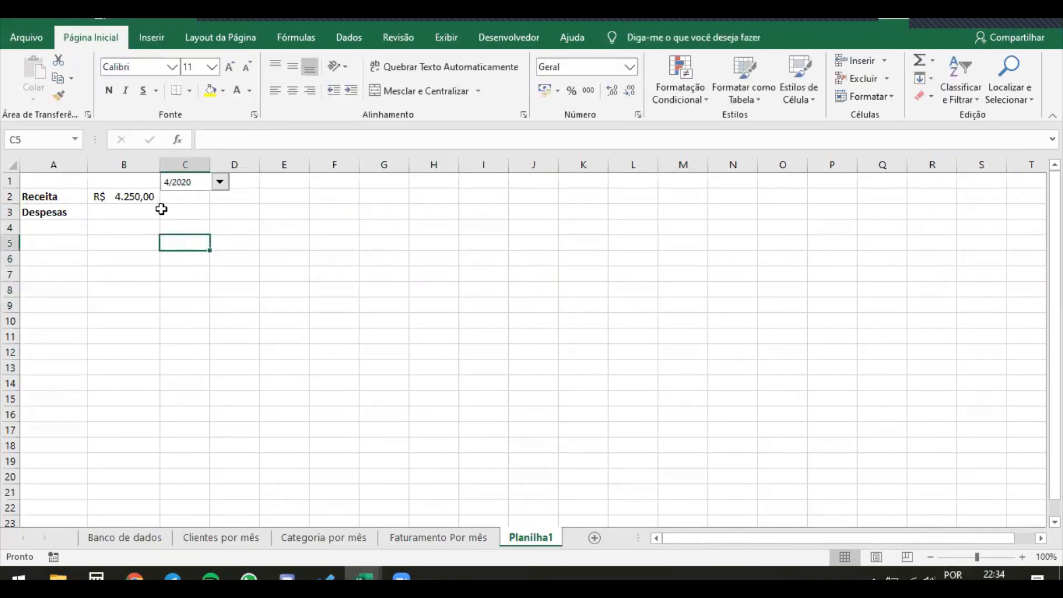